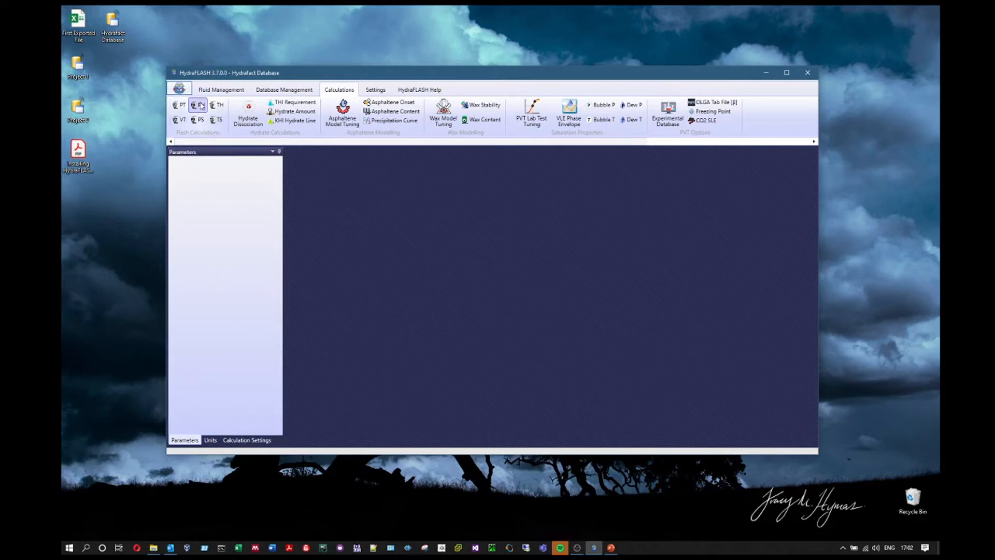
- Apply the Metric Units preset to the TH flash and review the calculation settings
click(182, 107)
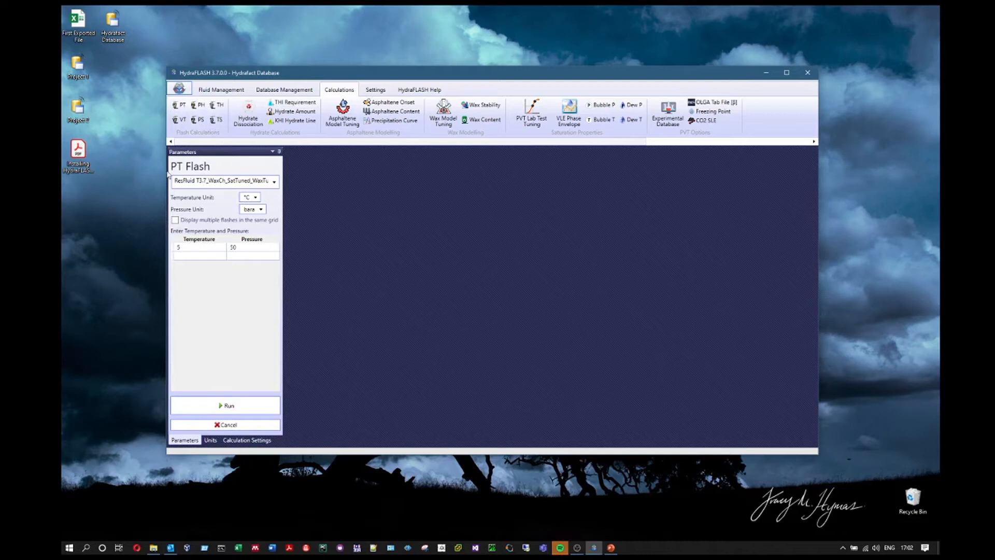
click(220, 106)
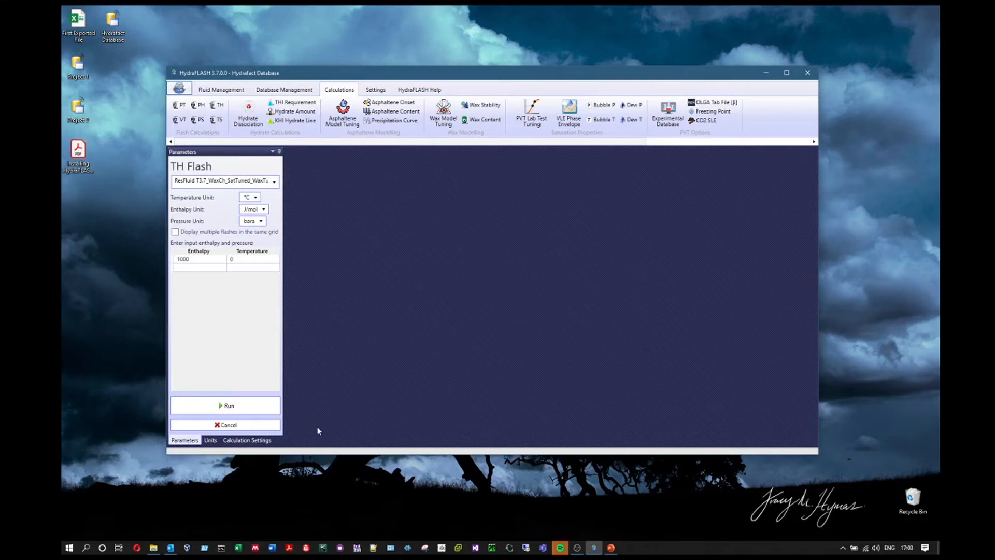
click(210, 439)
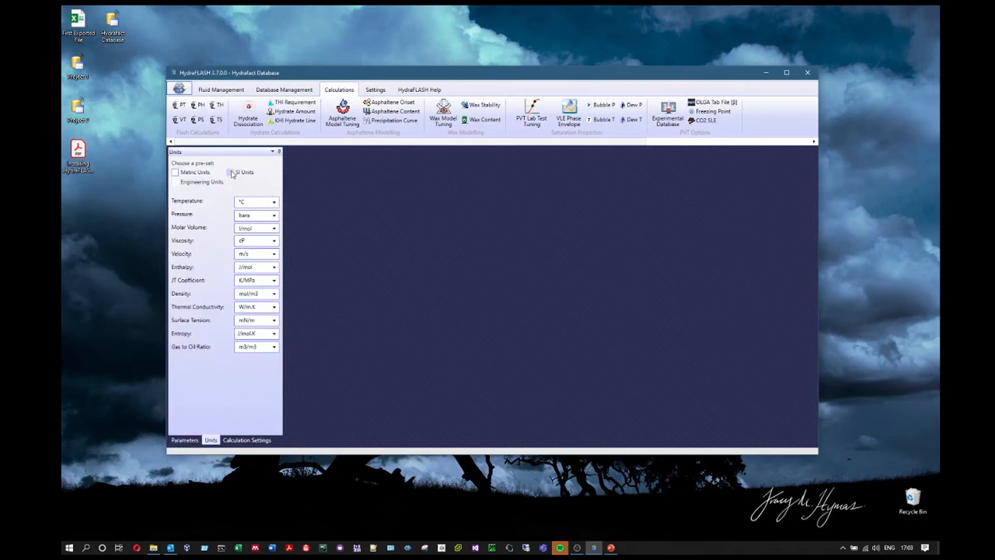
click(230, 173)
click(175, 172)
click(250, 440)
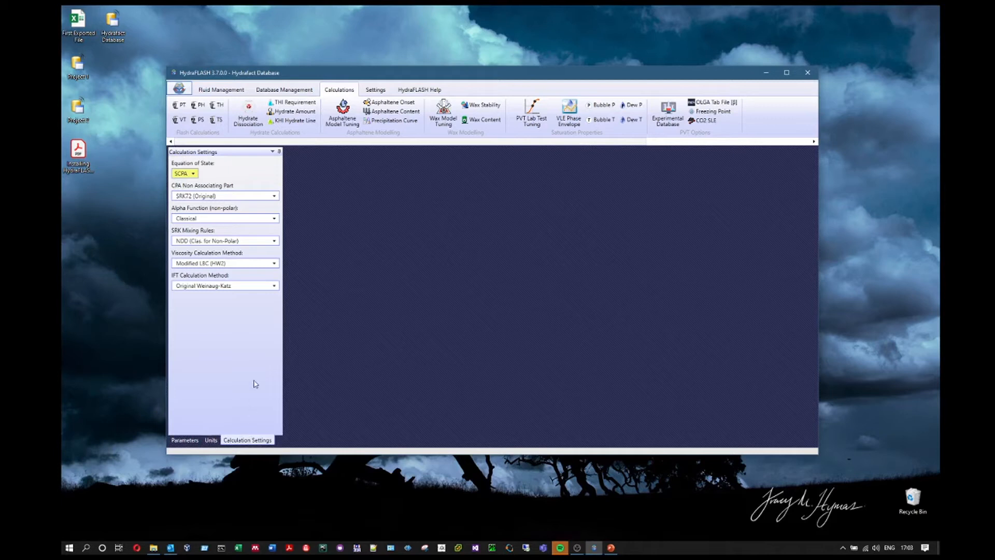
click(185, 440)
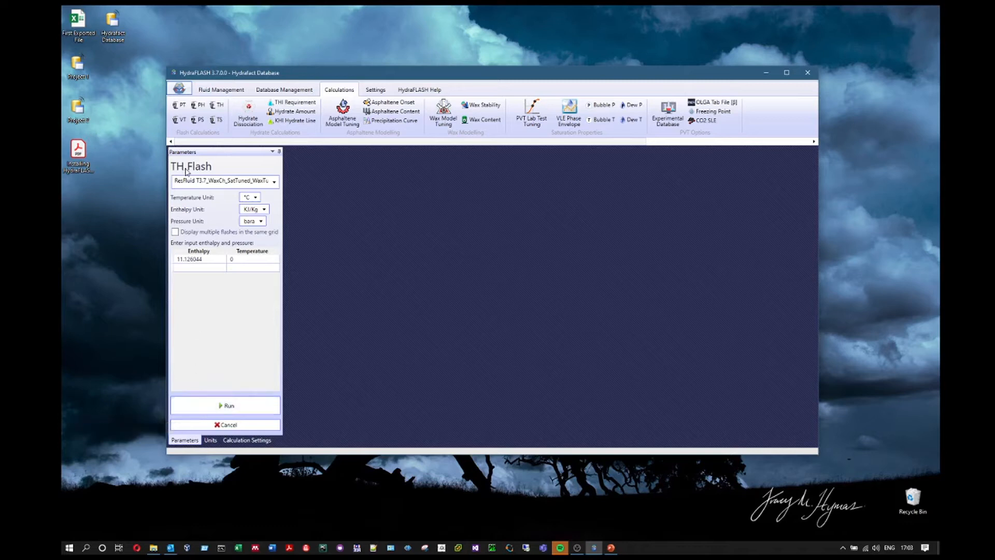
- Set up a PT flash with Natural Gas as the input composition
click(180, 105)
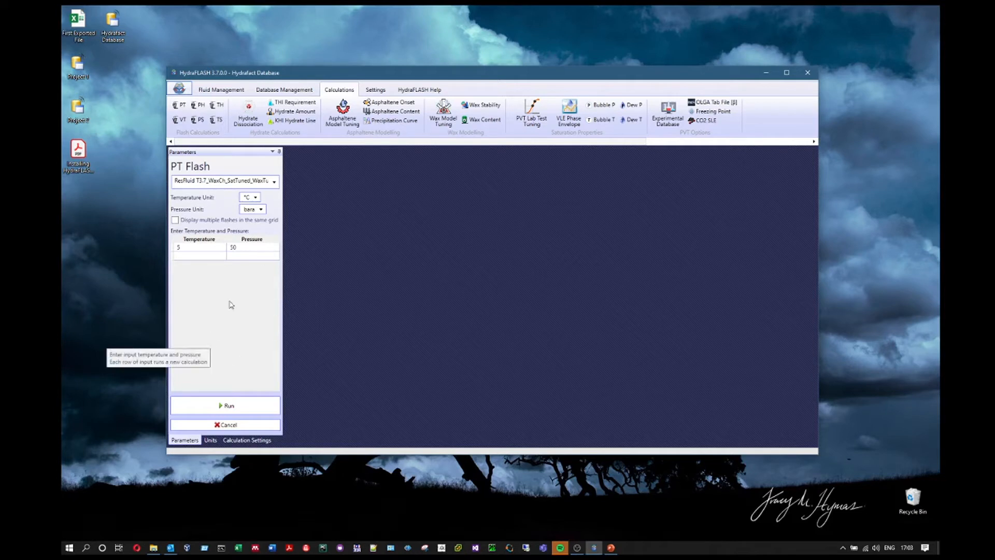
click(273, 181)
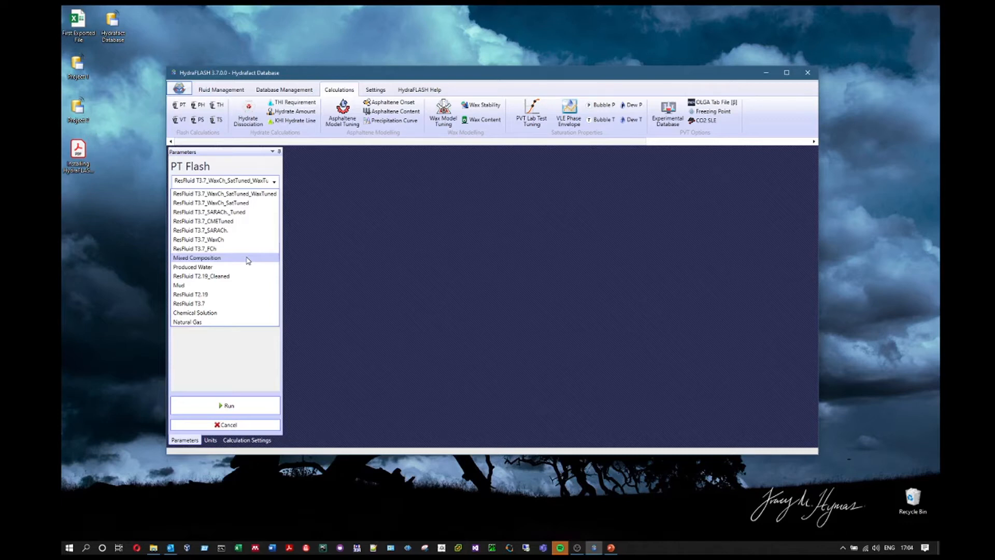
click(201, 285)
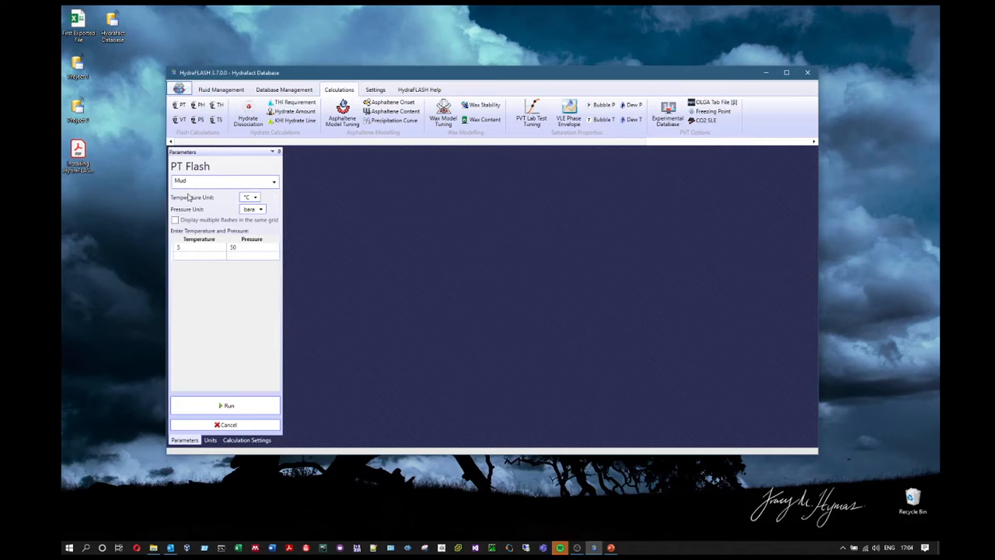
click(208, 183)
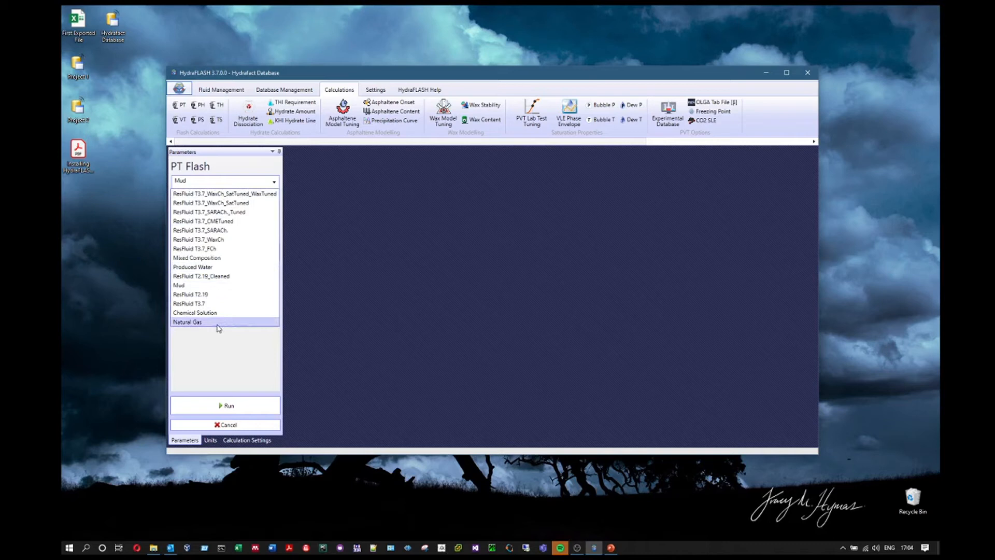
click(218, 322)
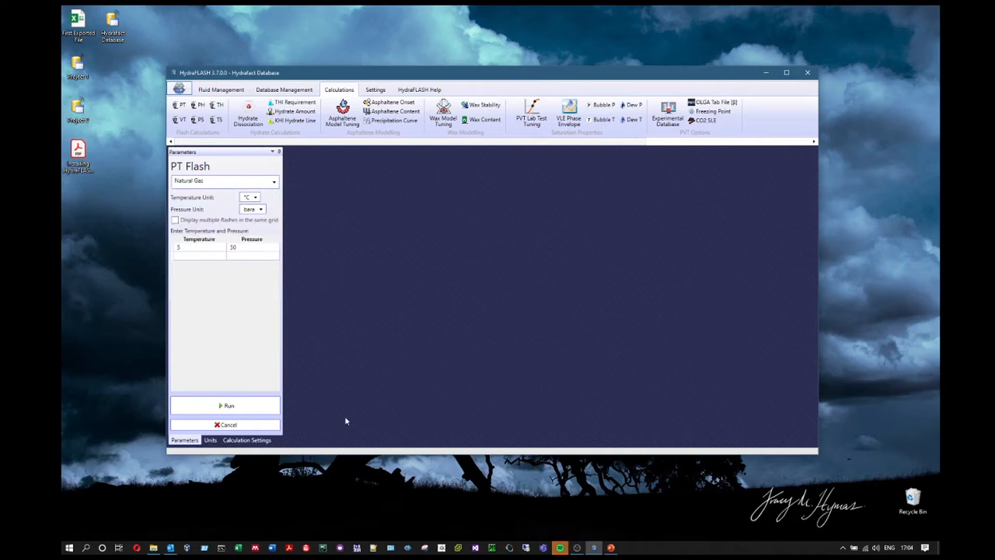
- Set the PT flash temperature unit to °F and the pressure unit to psig
click(255, 197)
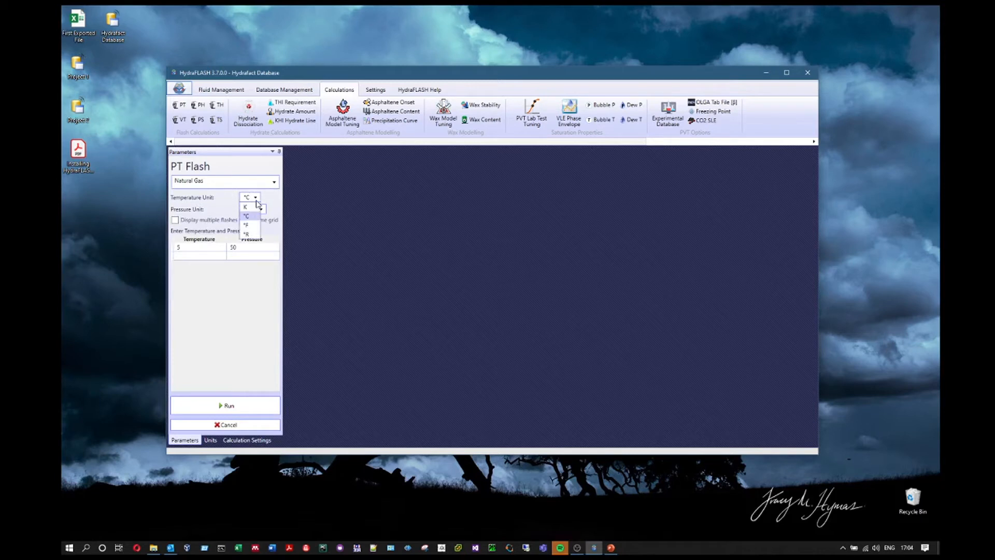
click(251, 219)
click(262, 209)
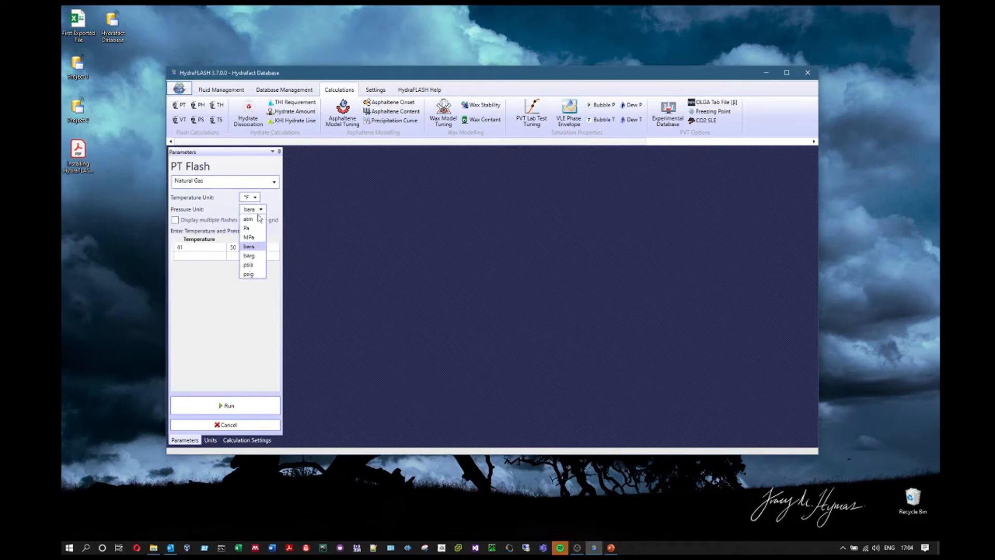
click(248, 274)
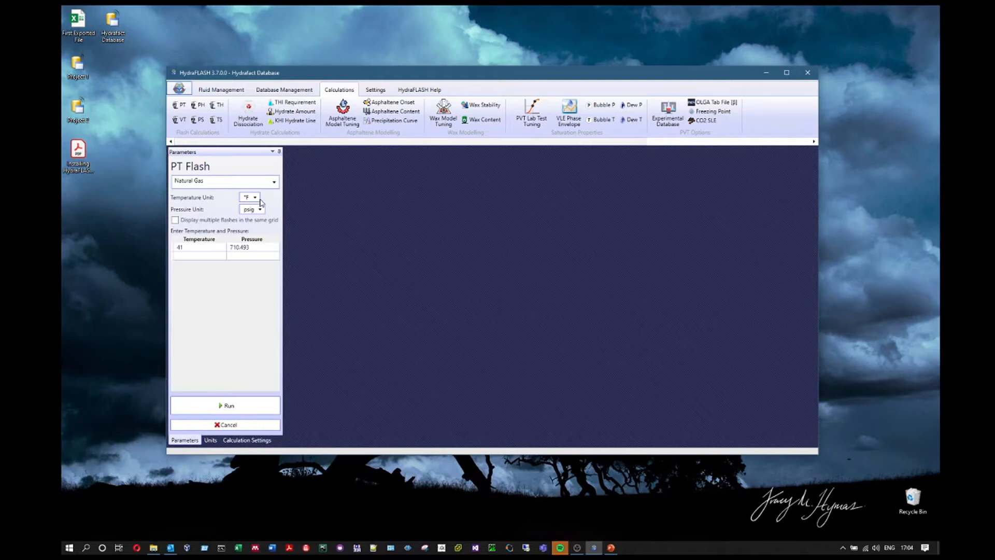
- Set the flash temperature to 60 °F, change the pressure unit to atm and enter a pressure of 1
click(203, 249)
click(203, 248)
text(60)
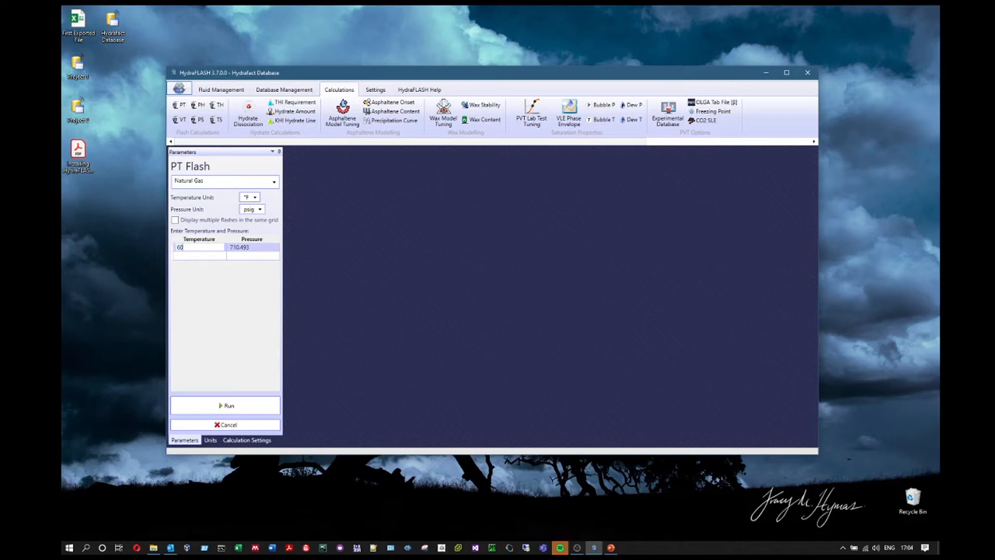
click(260, 209)
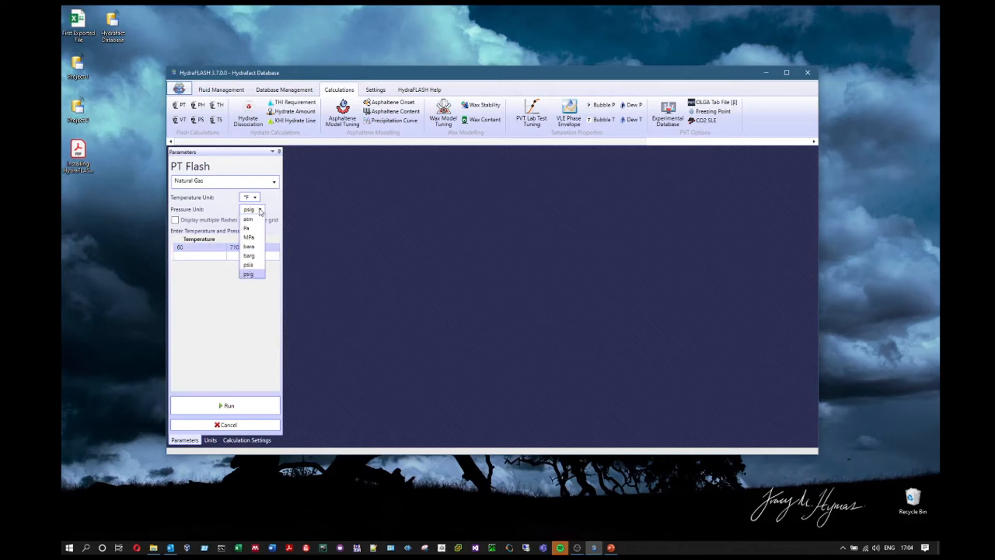
click(259, 220)
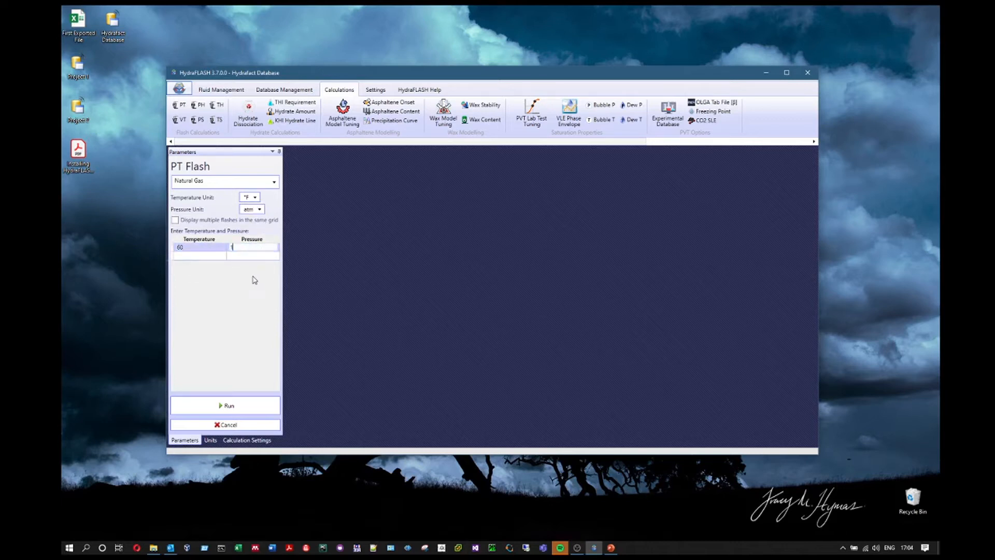
click(182, 254)
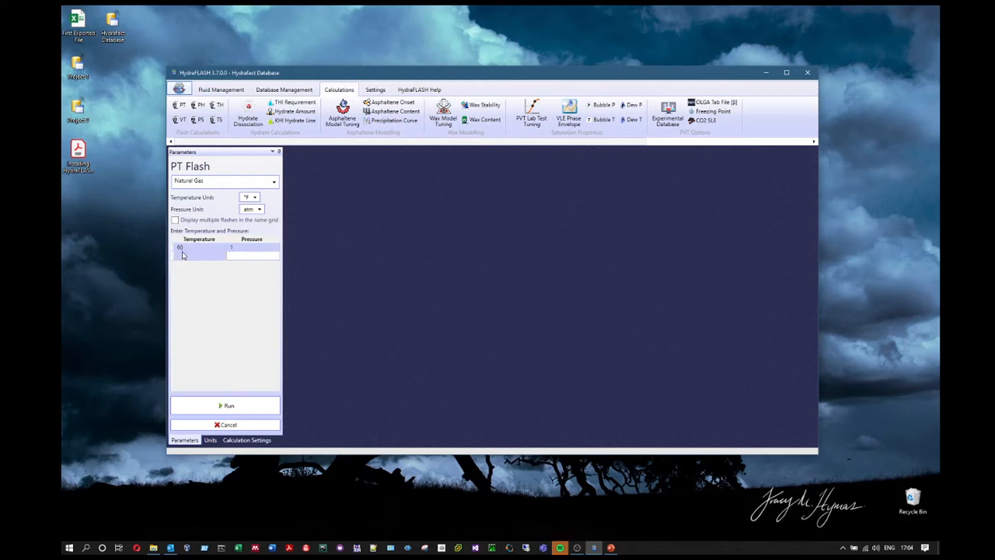
click(251, 249)
- Run the PT flash for Natural Gas, check the vapour phase composition and close the results
click(234, 406)
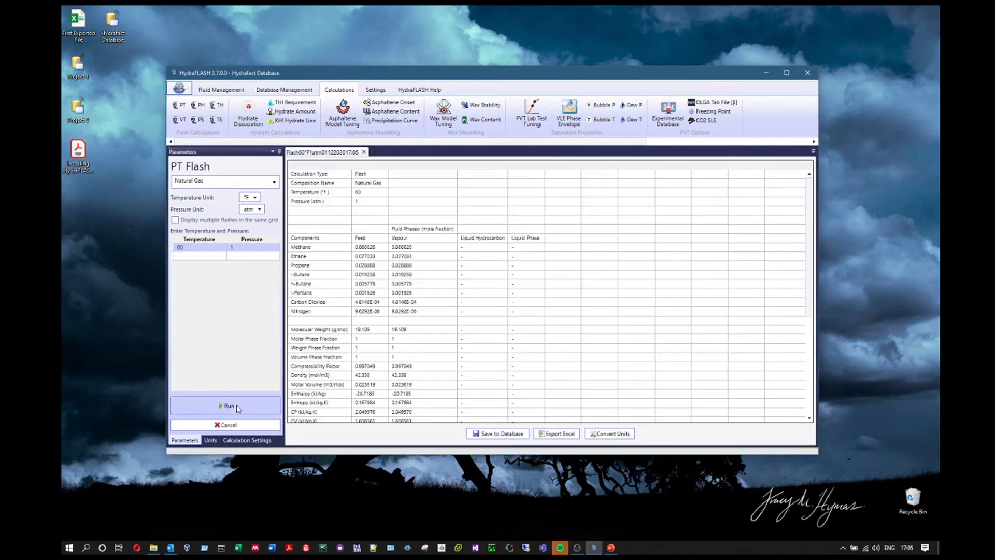
click(432, 313)
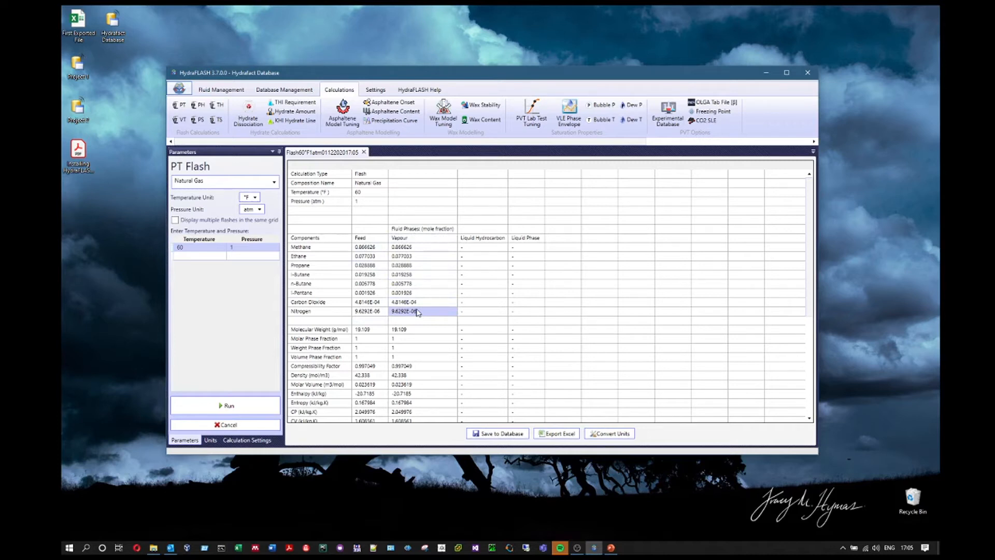
click(363, 152)
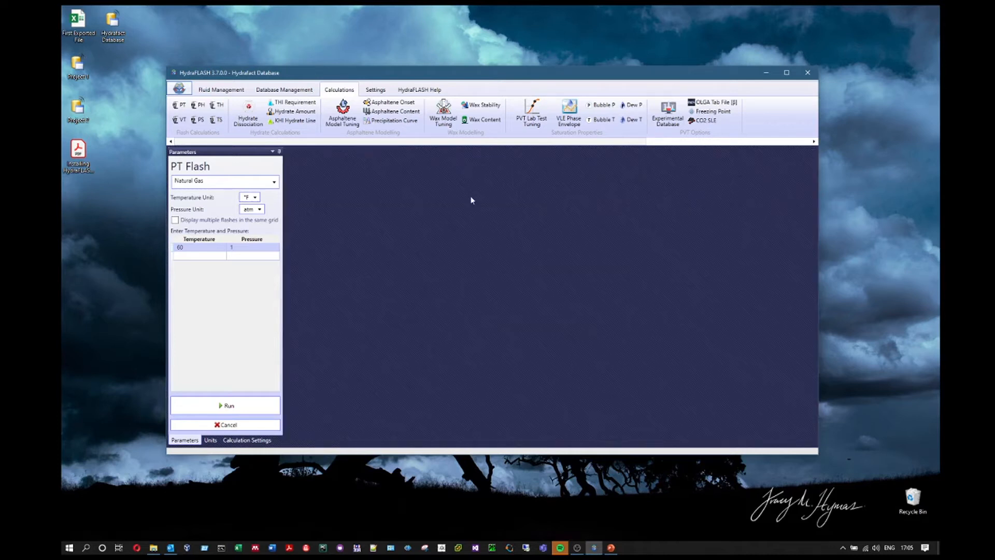
- Change the PT flash input composition to ResFluid T3.7
click(217, 186)
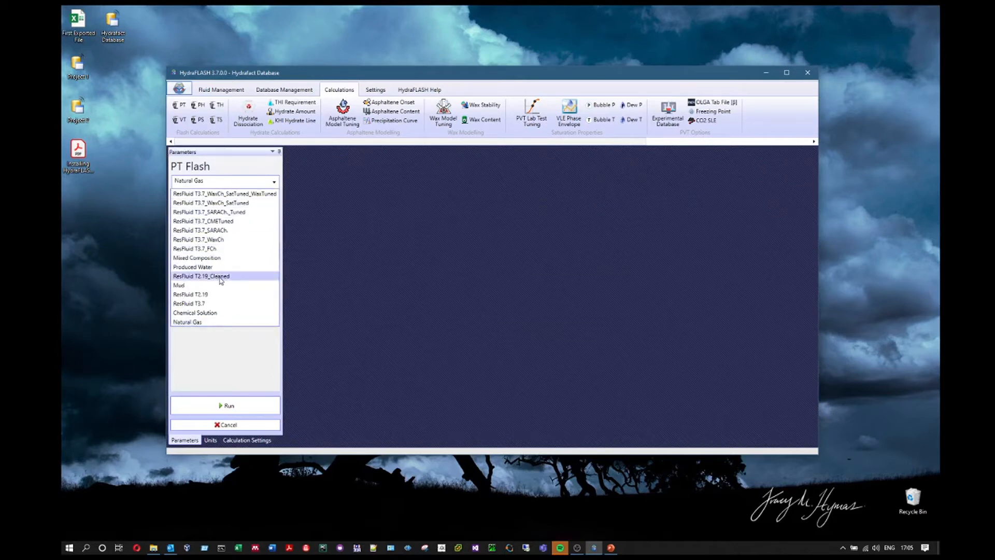
click(200, 304)
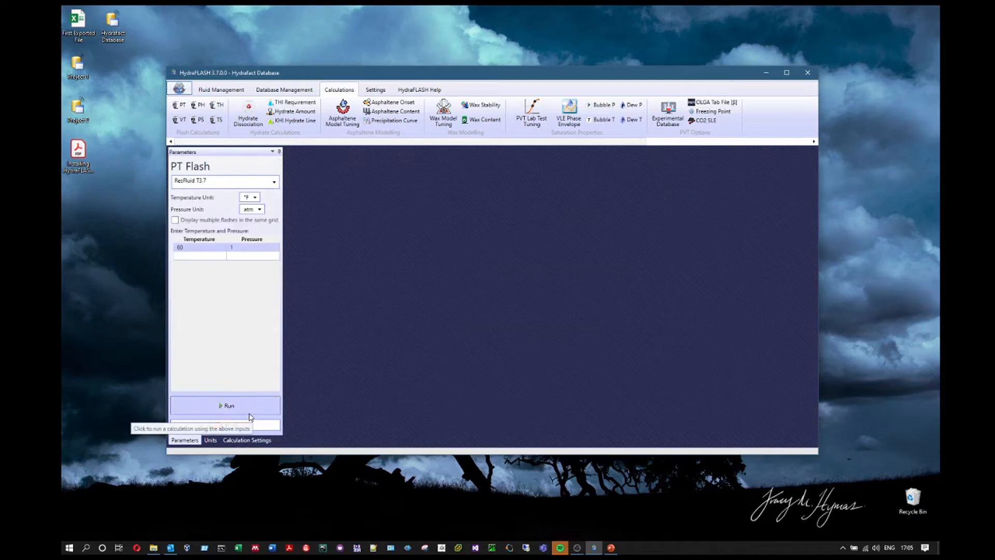
click(248, 410)
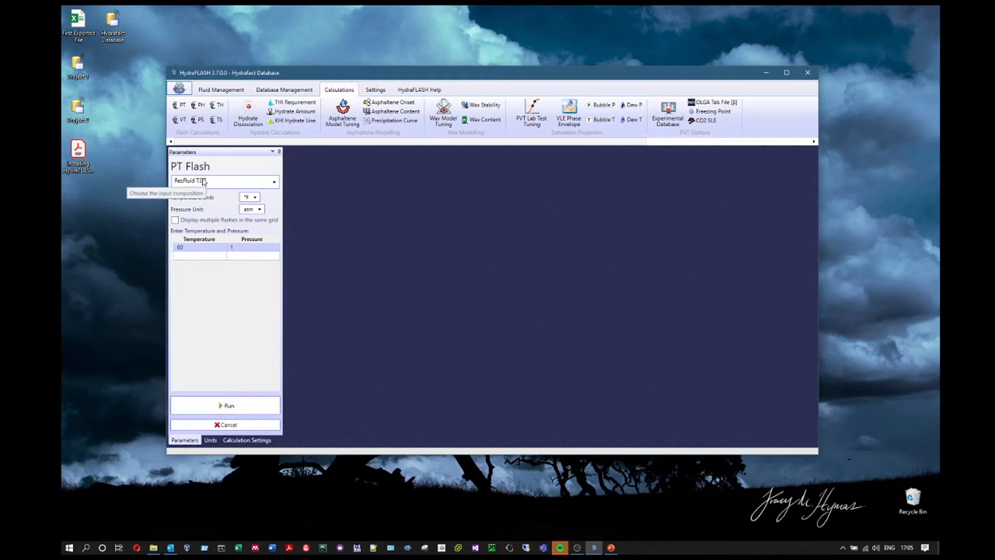
- Open ResFluid T3.7 in the fluid editor, examine its component amounts and PVT report, and close it without saving
click(222, 89)
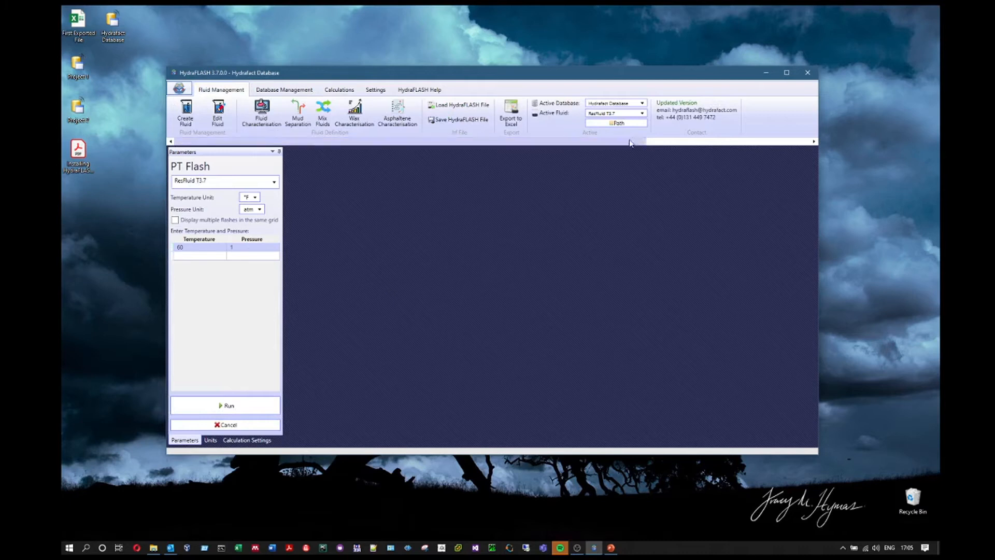
click(217, 122)
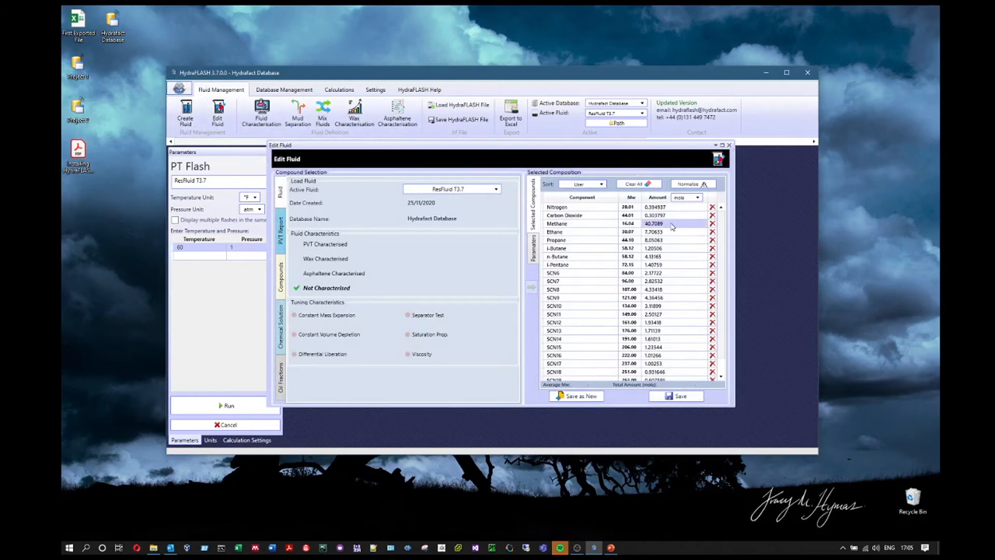
drag(721, 221, 727, 285)
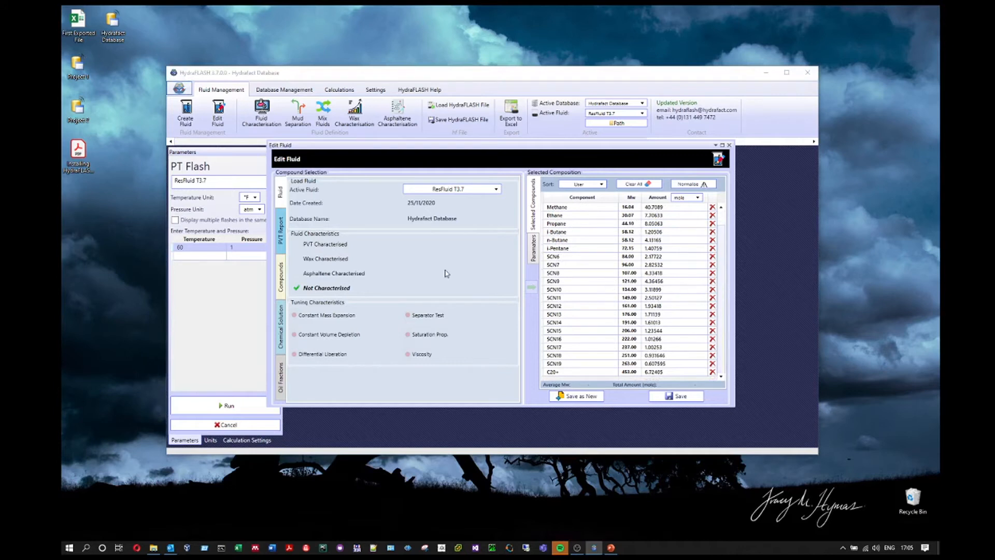
click(282, 230)
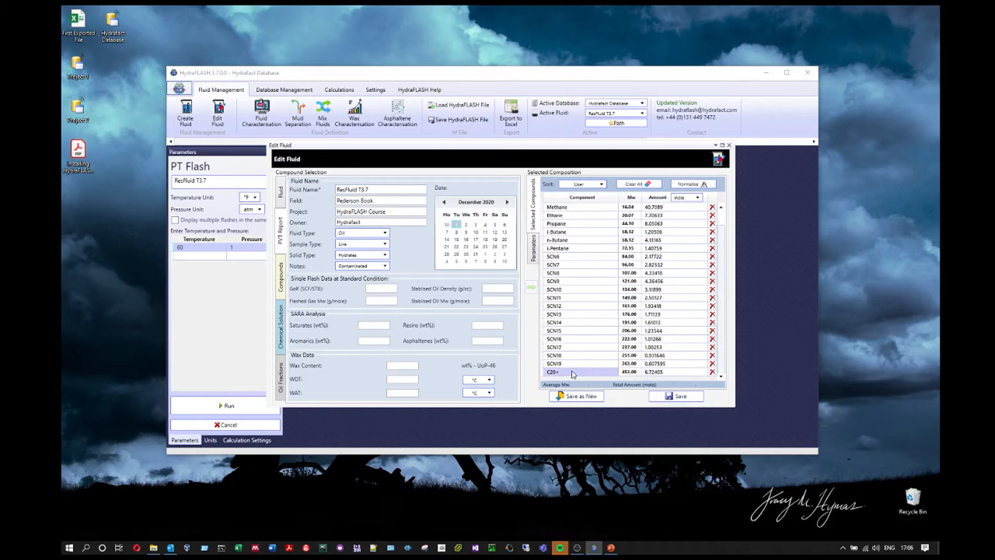
scroll(689, 321, up, 1)
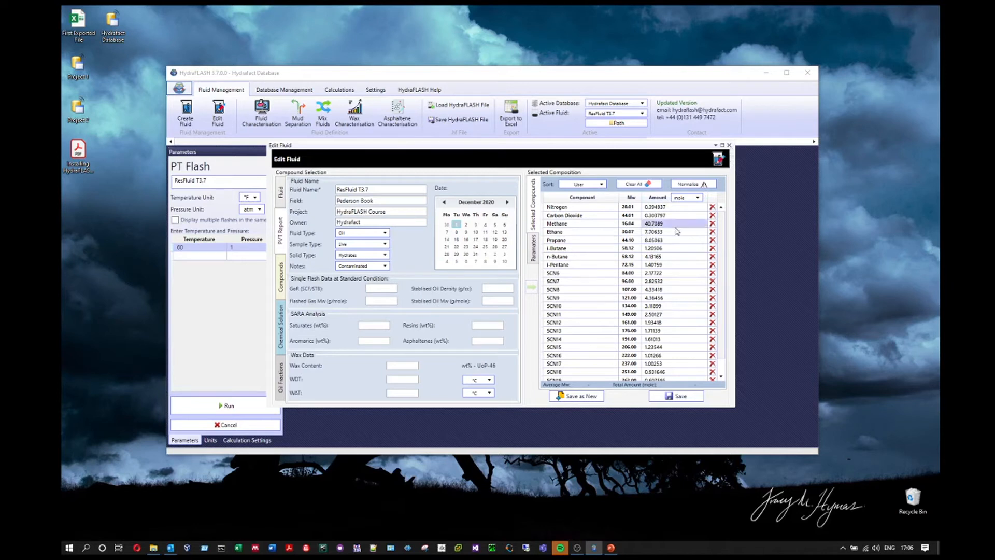
click(729, 145)
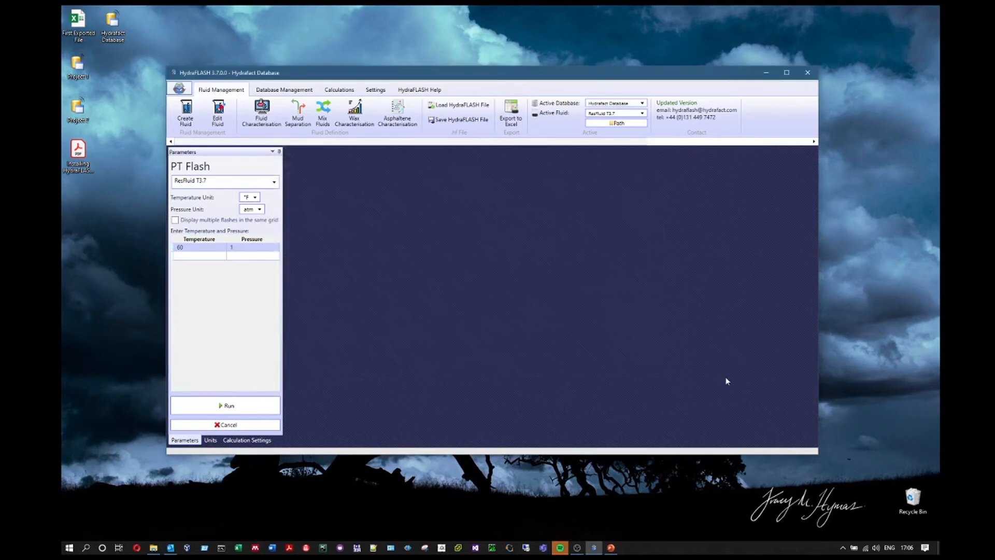
click(348, 91)
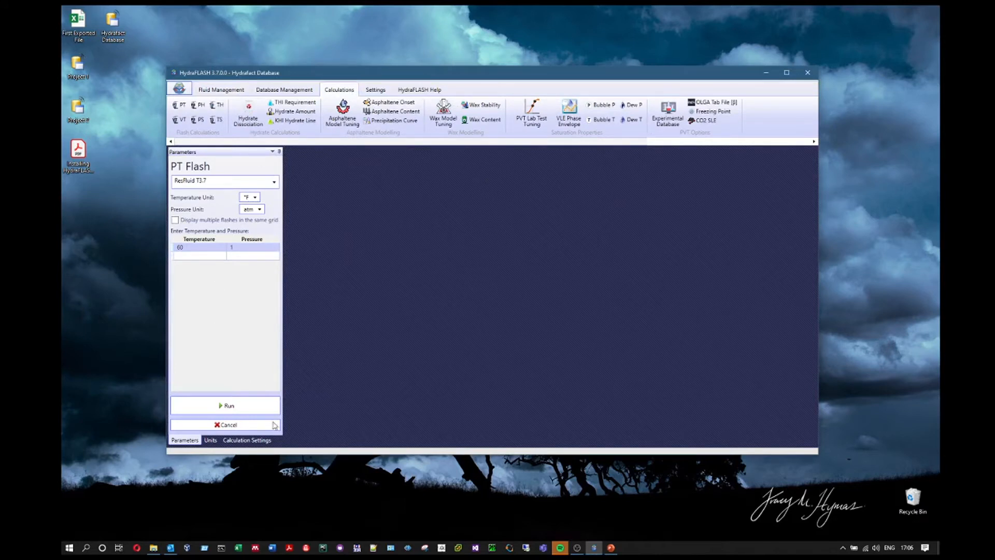
click(223, 92)
click(291, 91)
click(337, 90)
click(375, 90)
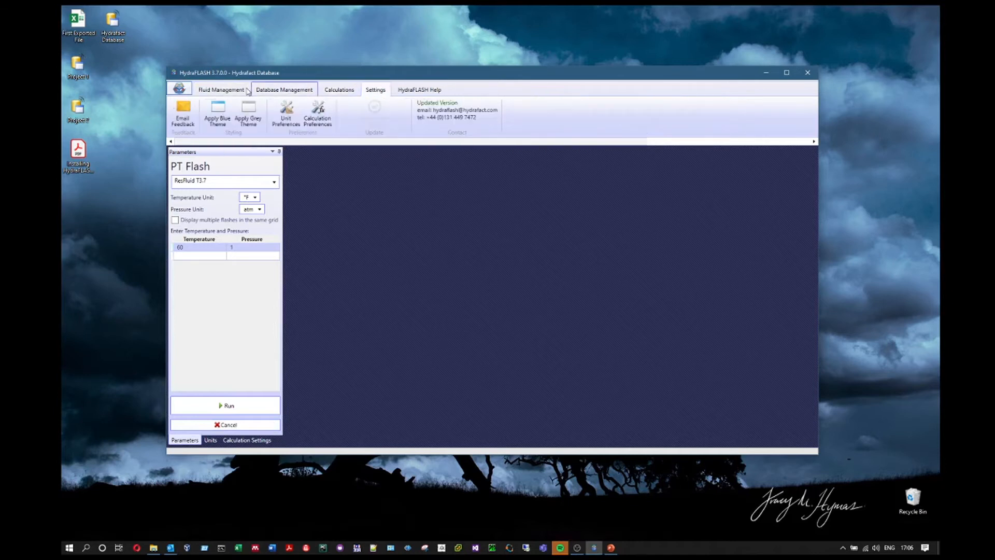
click(221, 90)
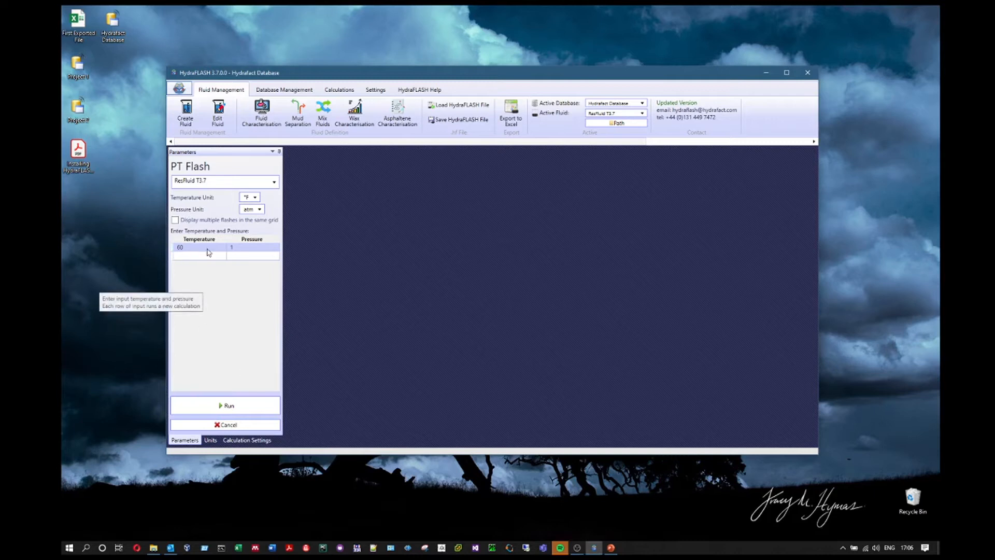
- Run the PT flash for ResFluid T3.7 at 60 °F and 1 atm, and examine the phase compositions
click(339, 90)
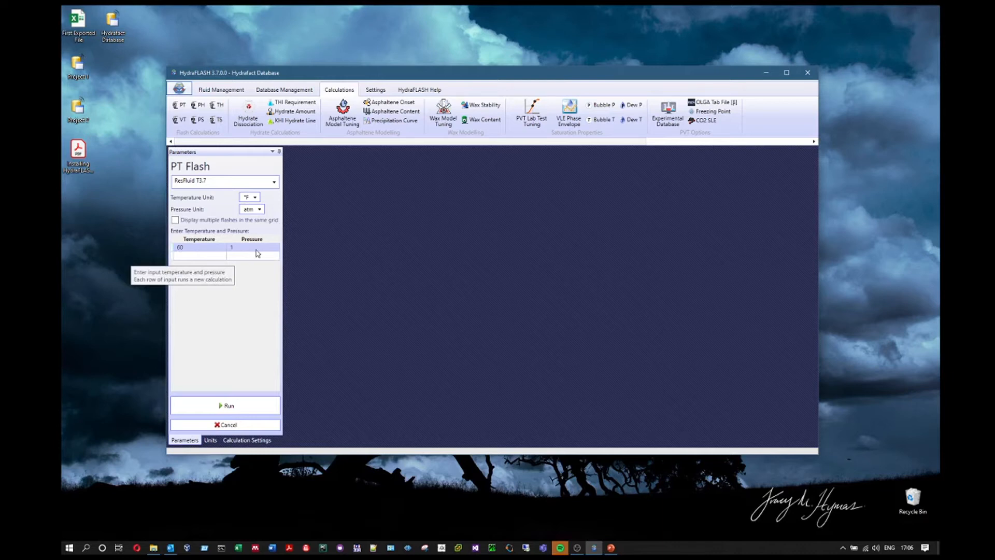
click(240, 410)
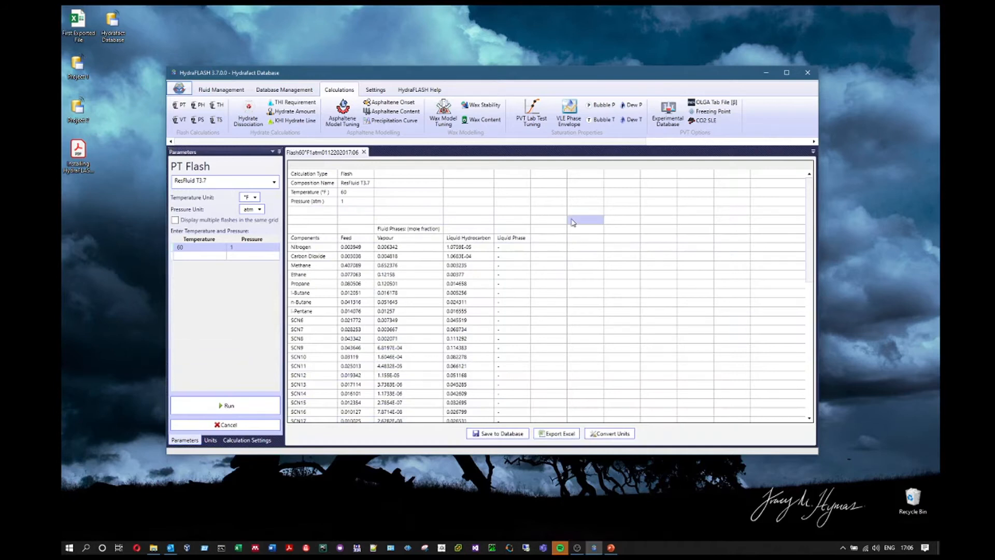
scroll(578, 235, down, 1)
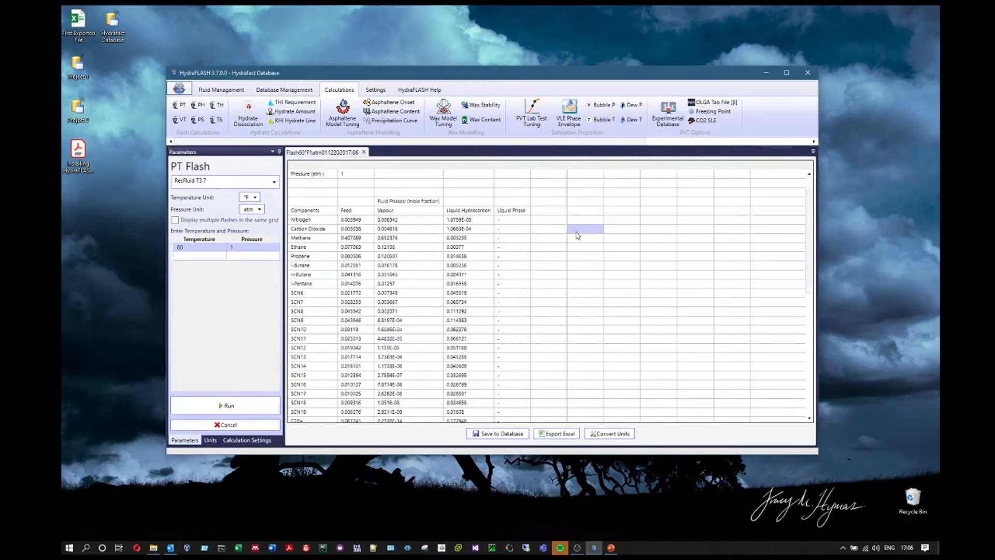
- Maximize the program window to show more of the ResFluid T3.7 flash results
scroll(578, 236, down, 1)
scroll(578, 236, up, 2)
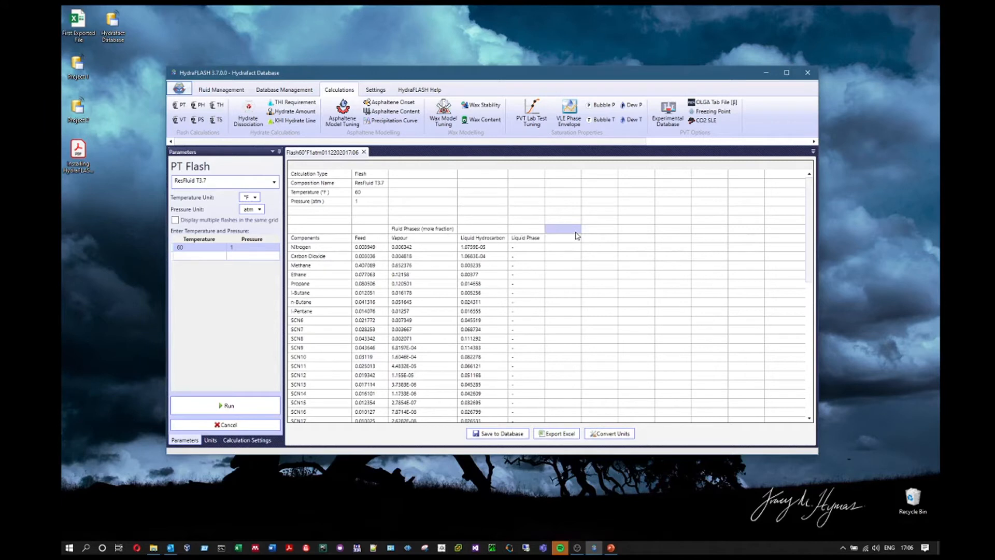
click(787, 74)
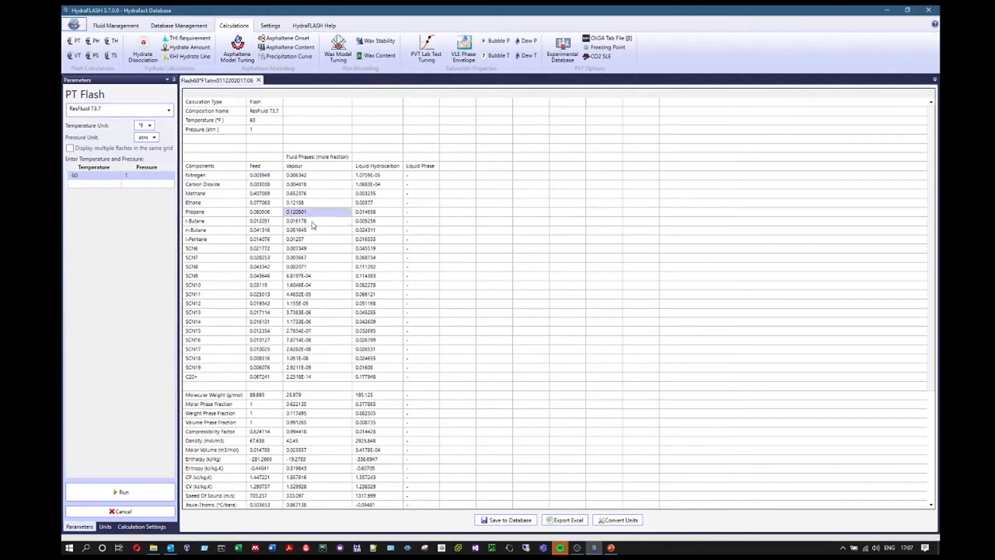
- Examine the flash conditions and the feed, vapour, liquid hydrocarbon and liquid phase columns of the ResFluid T3.7 results
drag(306, 175, 321, 381)
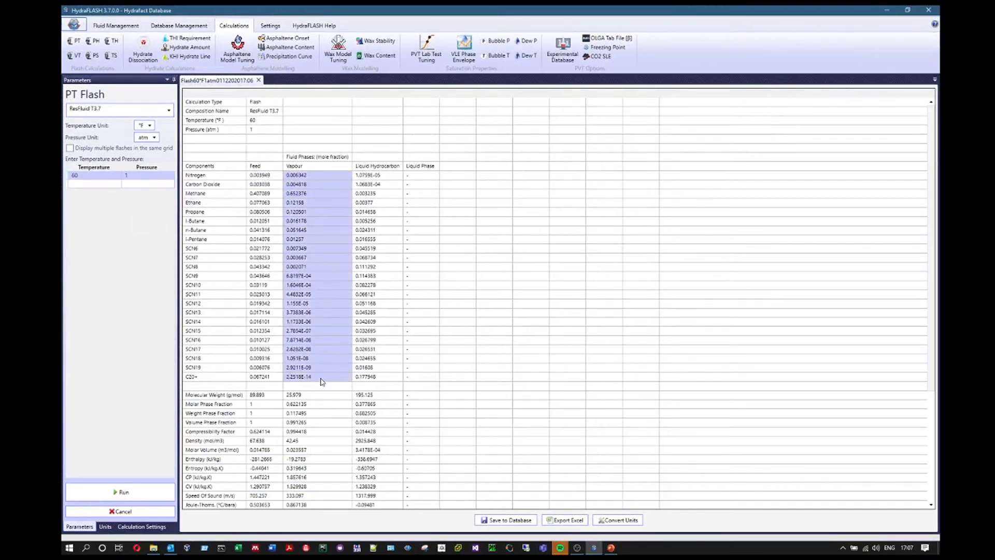
drag(365, 175, 365, 378)
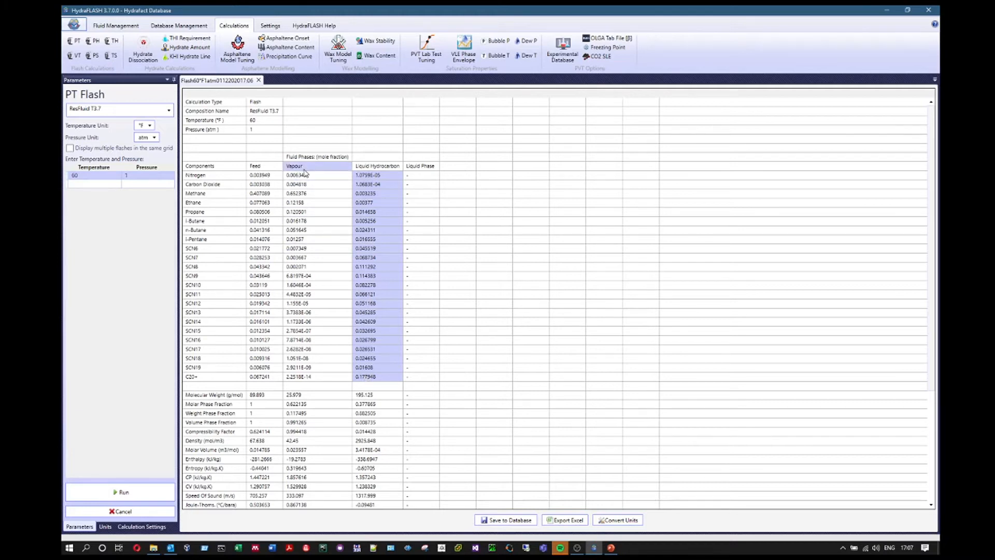
drag(254, 120, 254, 129)
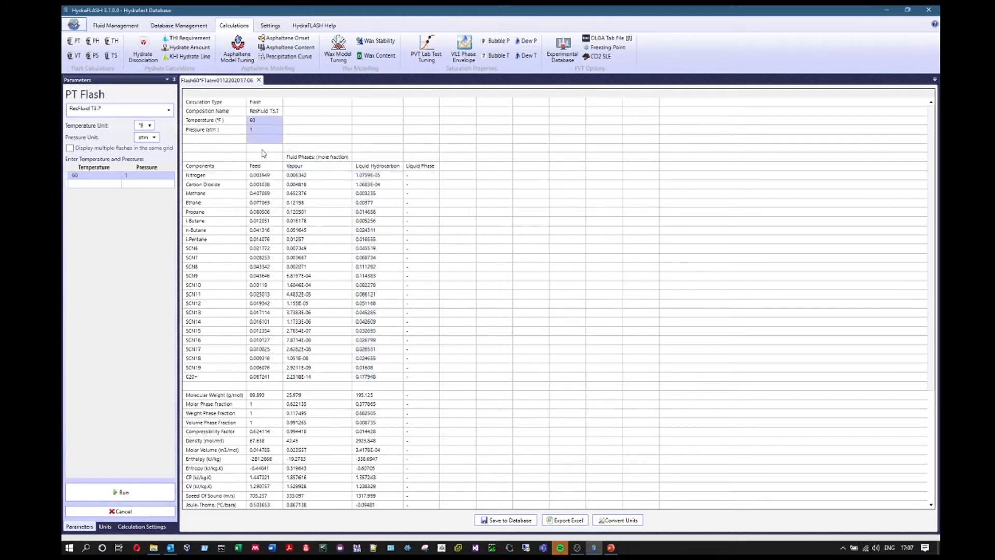
drag(263, 176, 271, 377)
drag(302, 166, 371, 383)
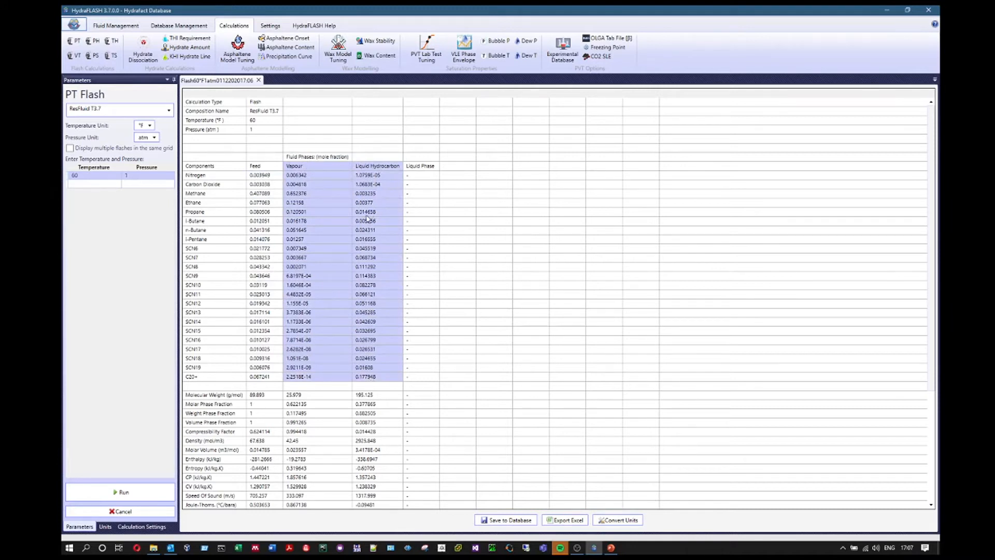
drag(420, 166, 429, 378)
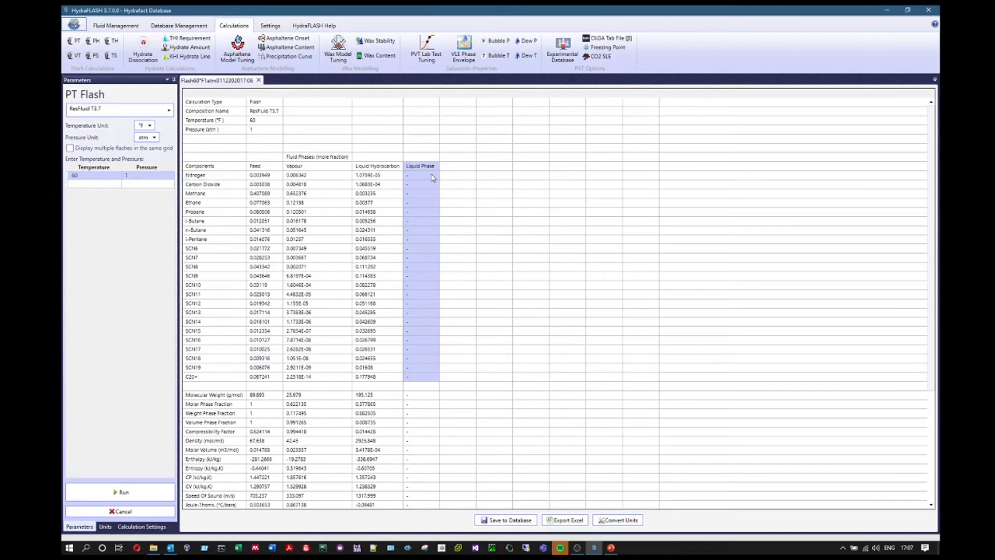
- Compare the methane and other component mole fractions between the vapour and liquid hydrocarbon phases
drag(311, 176, 373, 378)
drag(309, 194, 318, 204)
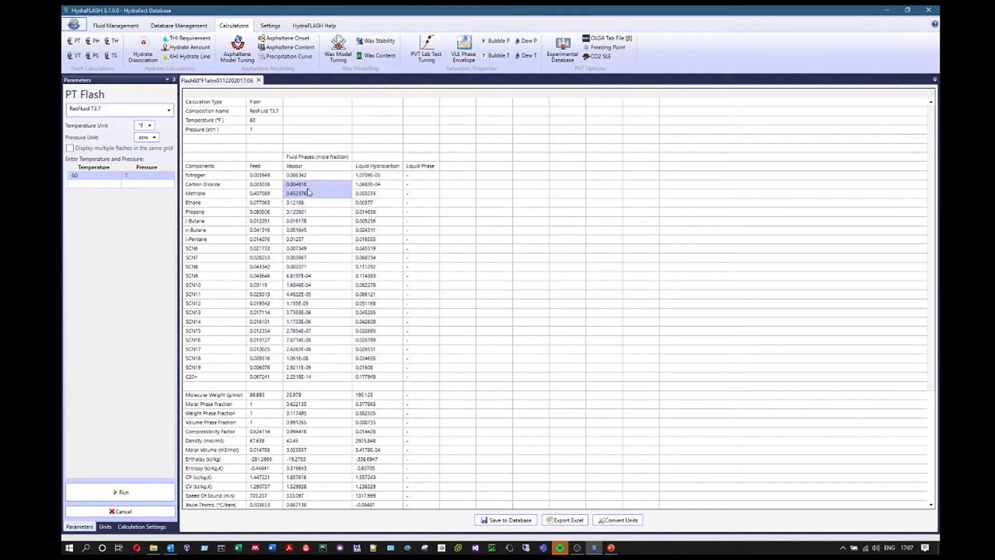
click(376, 195)
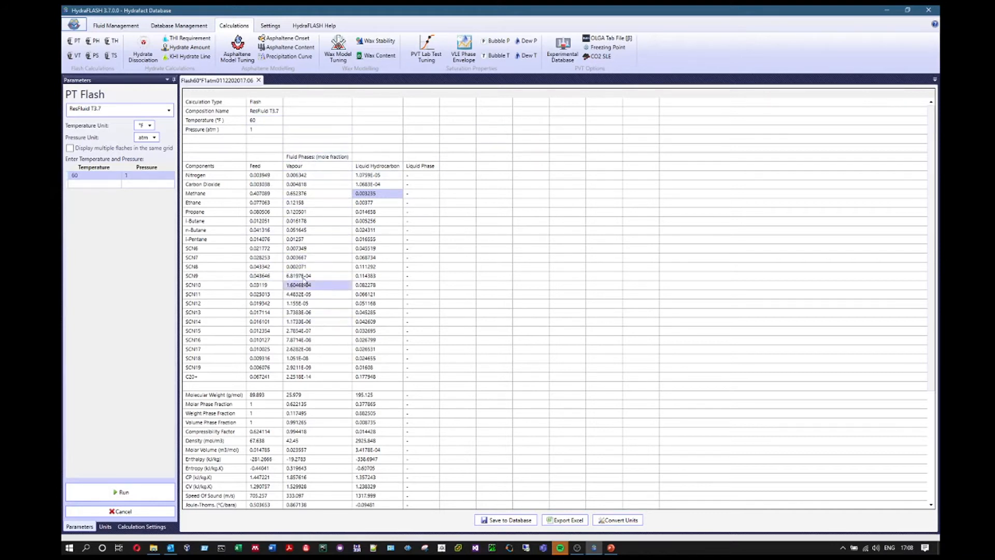
drag(371, 178, 376, 379)
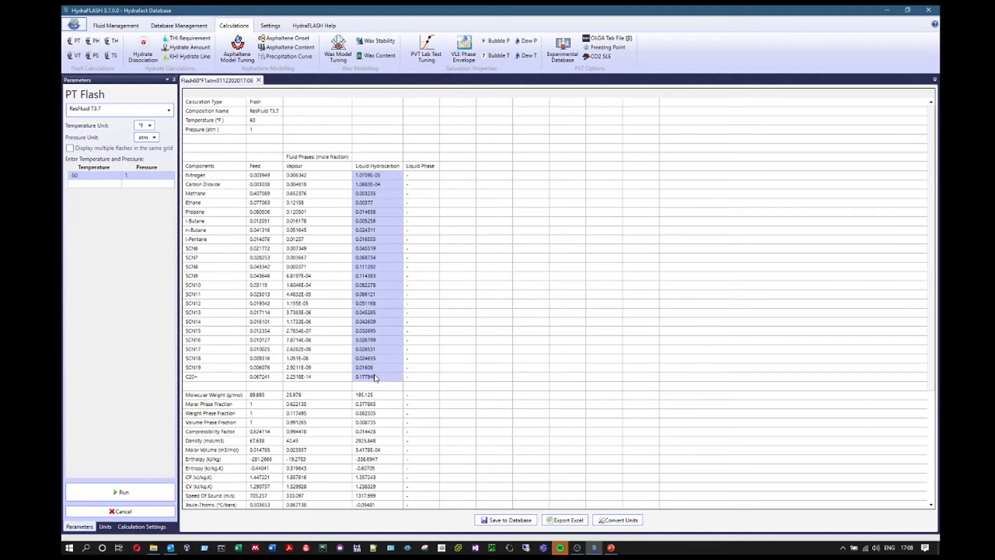
- Review the phase composition block and the block of physical properties from Molecular Weight to Wobbe Number
scroll(379, 360, down, 4)
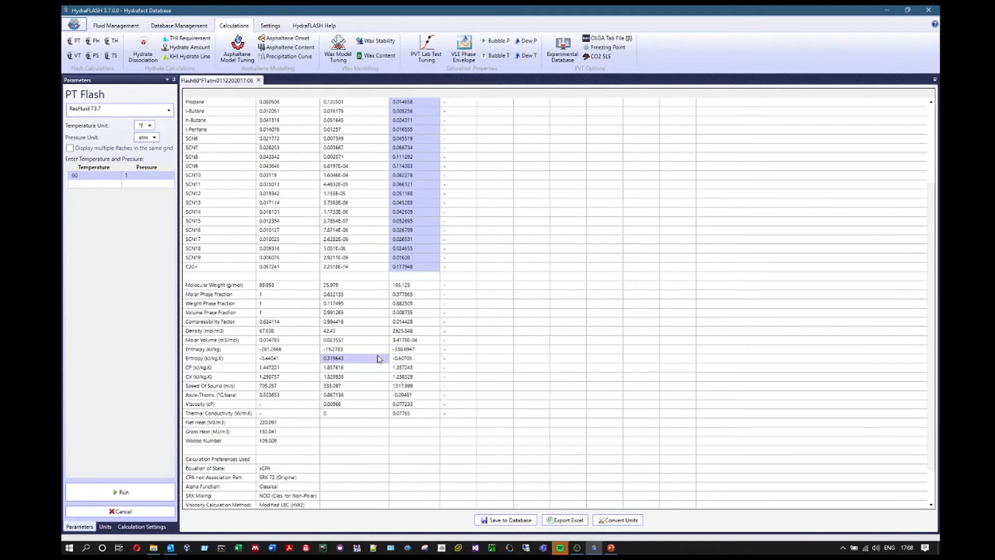
scroll(378, 358, up, 3)
scroll(378, 358, up, 1)
drag(217, 157, 481, 377)
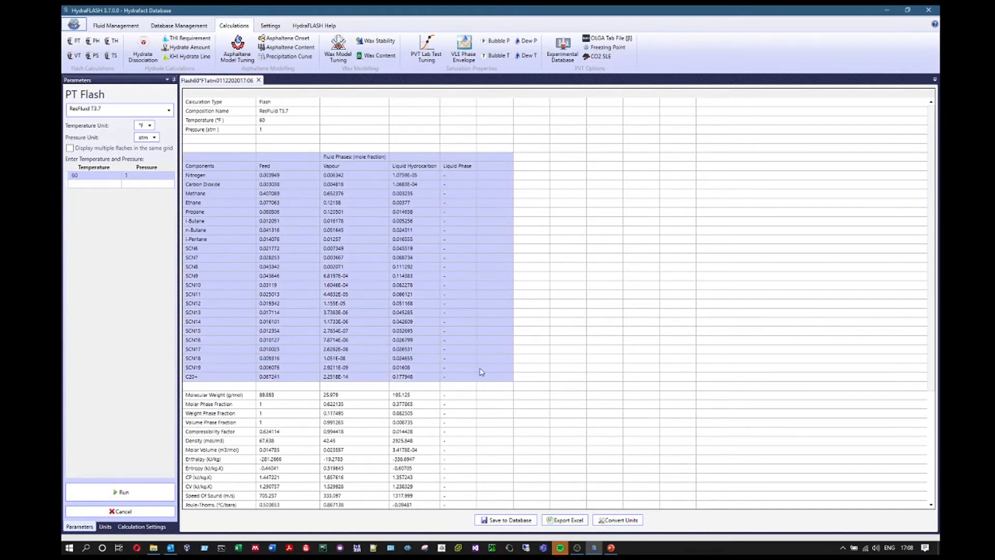
scroll(484, 353, down, 5)
click(198, 260)
drag(199, 260, 444, 413)
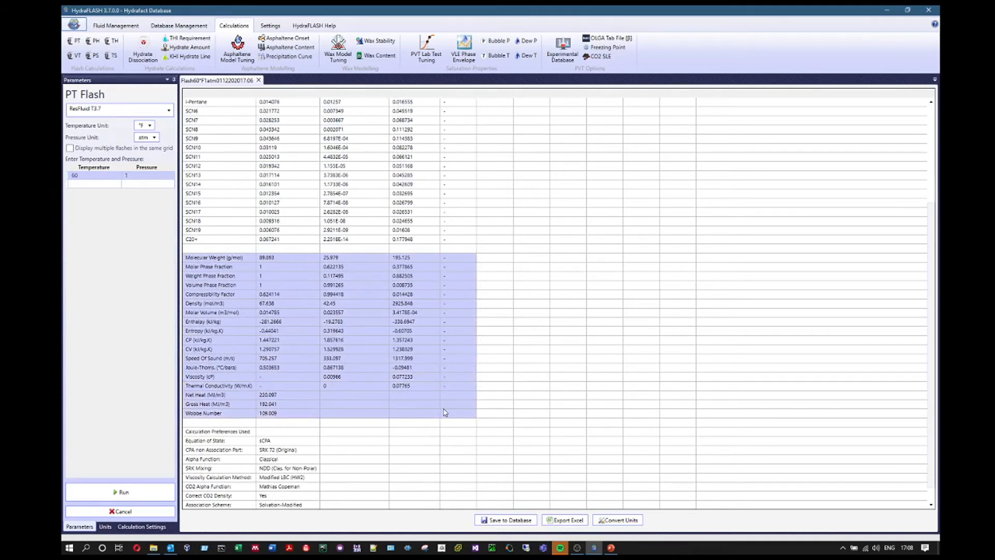
scroll(366, 307, up, 3)
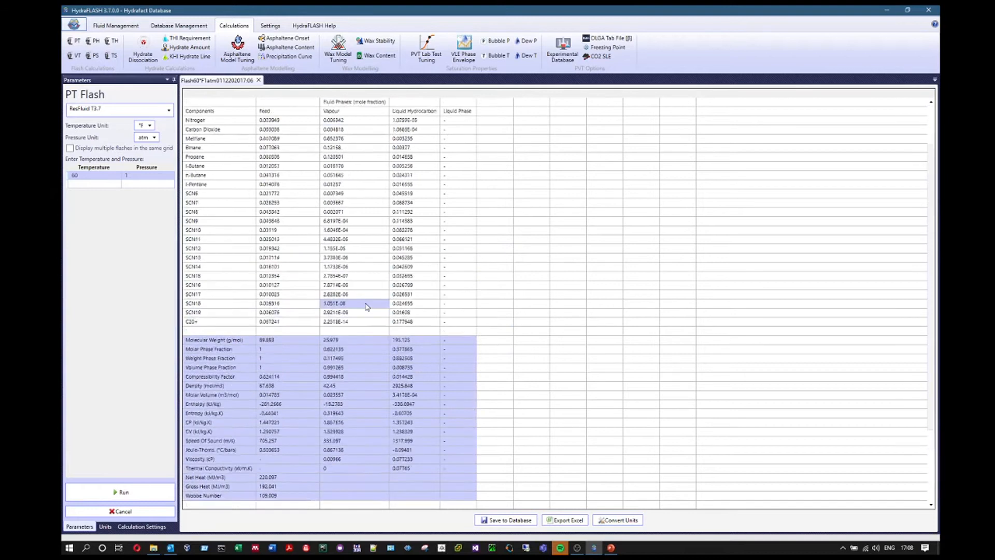
scroll(366, 307, up, 2)
scroll(356, 221, down, 3)
scroll(353, 280, up, 3)
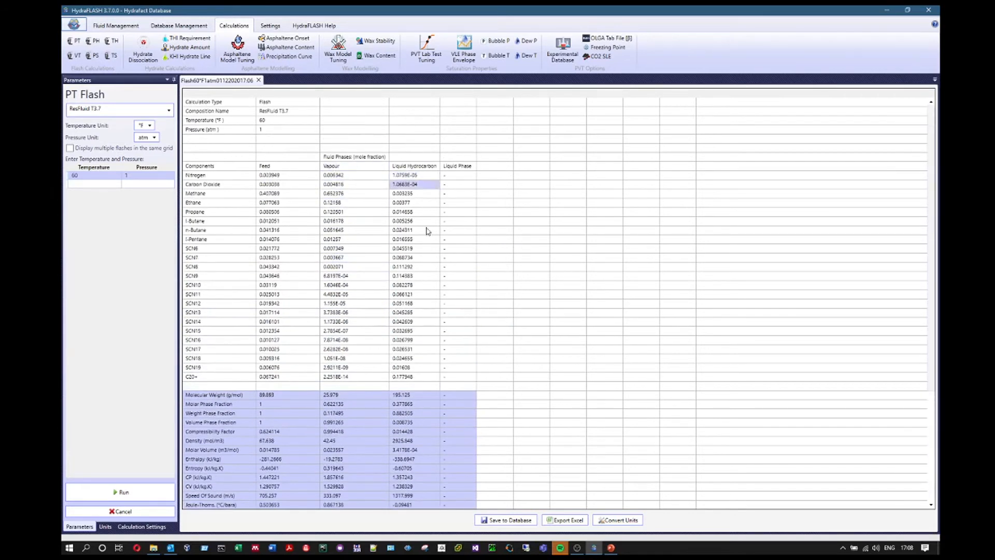
- Compare the molar, weight and volume phase fractions of the vapour and liquid hydrocarbon phases
scroll(427, 230, down, 4)
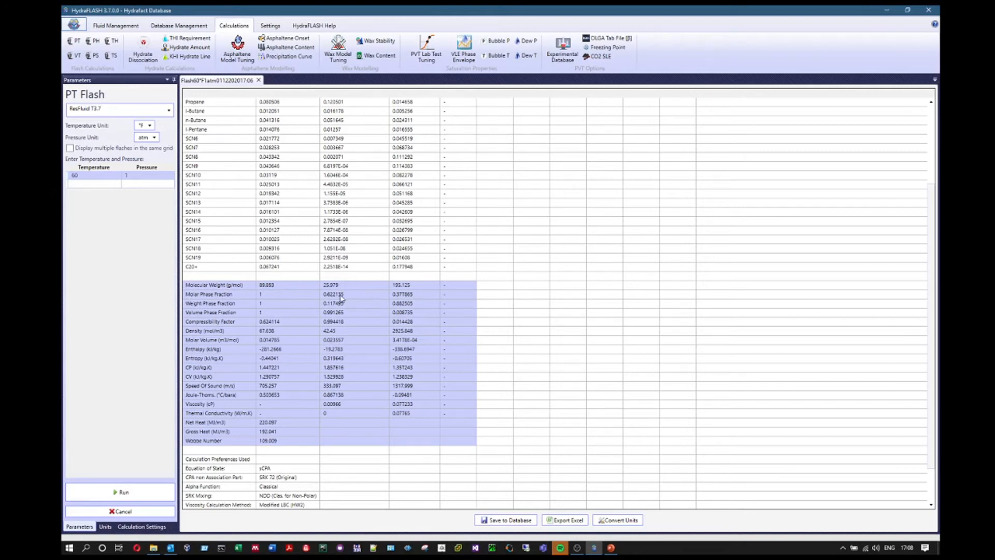
drag(342, 305, 349, 295)
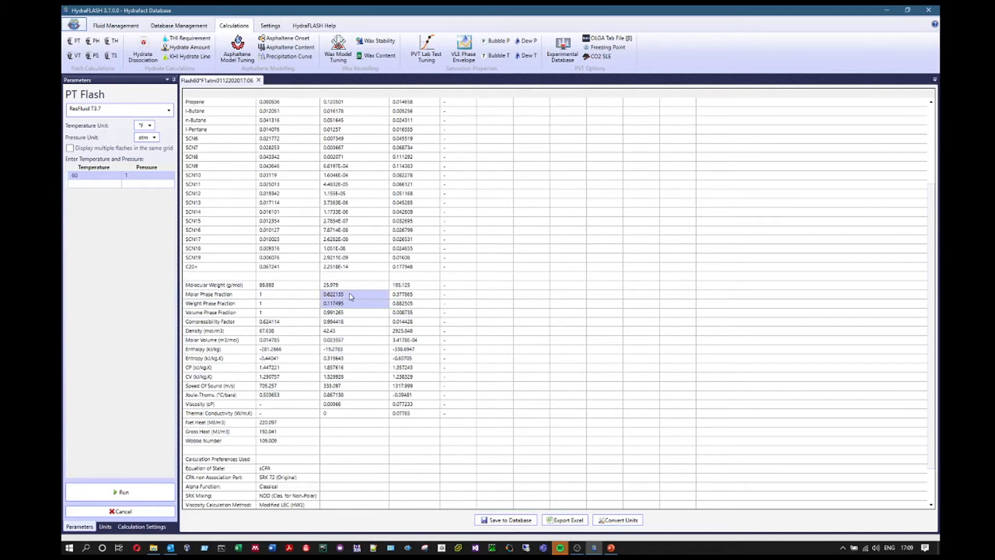
click(350, 296)
drag(351, 296, 425, 296)
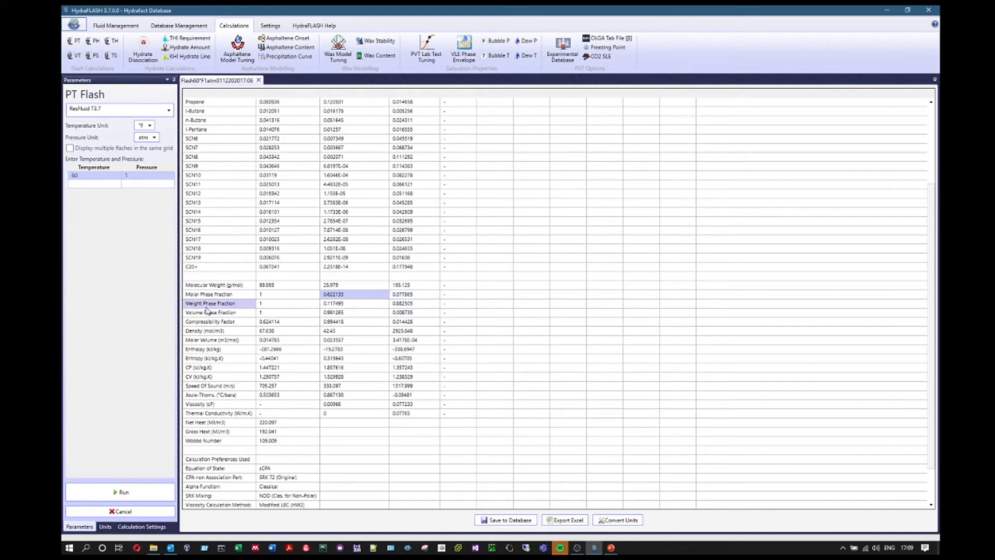
click(343, 304)
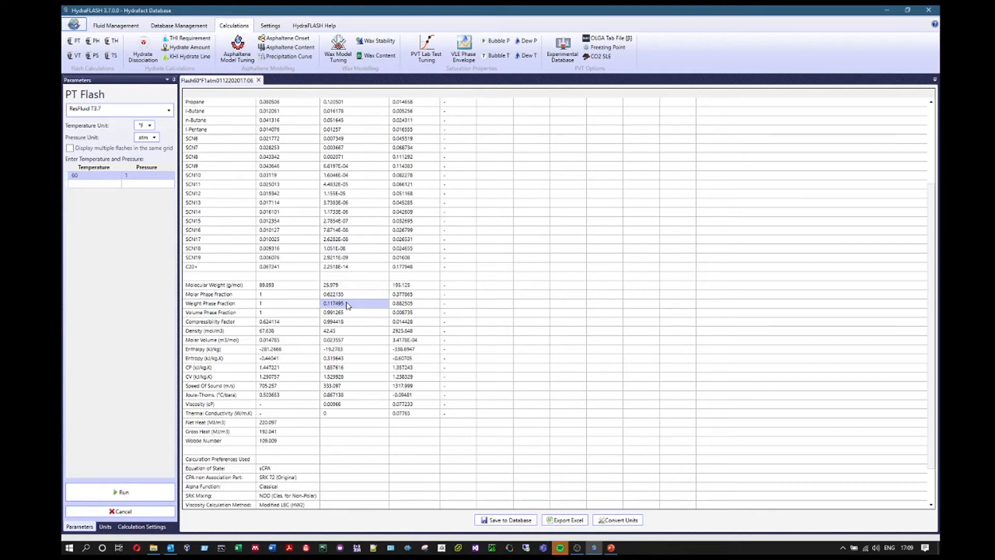
drag(347, 305, 406, 307)
click(422, 306)
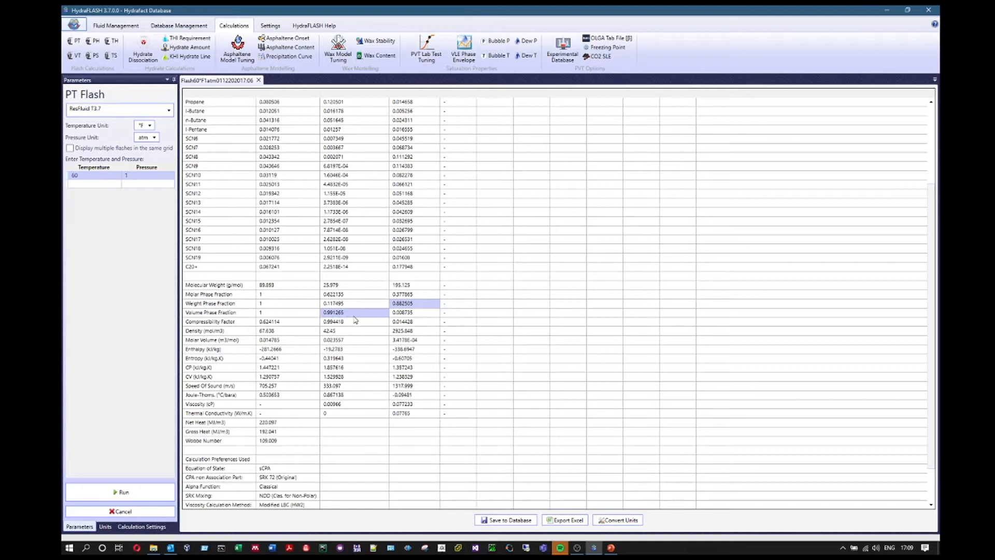
click(407, 314)
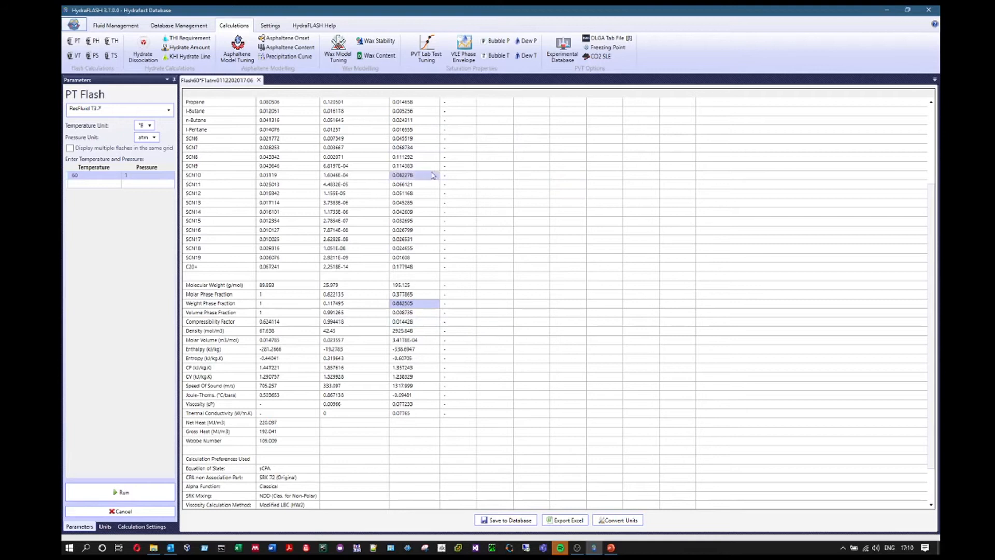
click(349, 312)
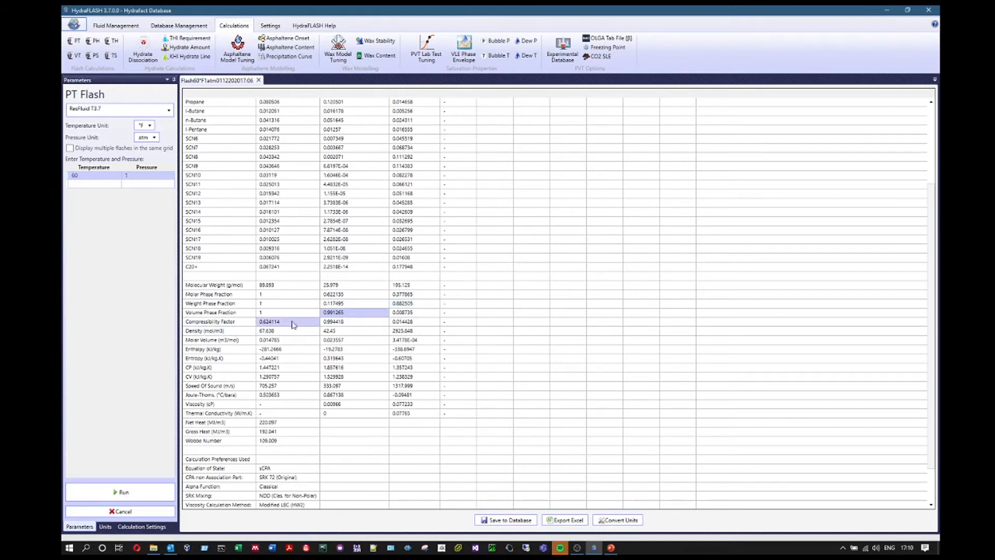
- Examine the compressibility factor and density of the vapour and liquid hydrocarbon phases
click(351, 324)
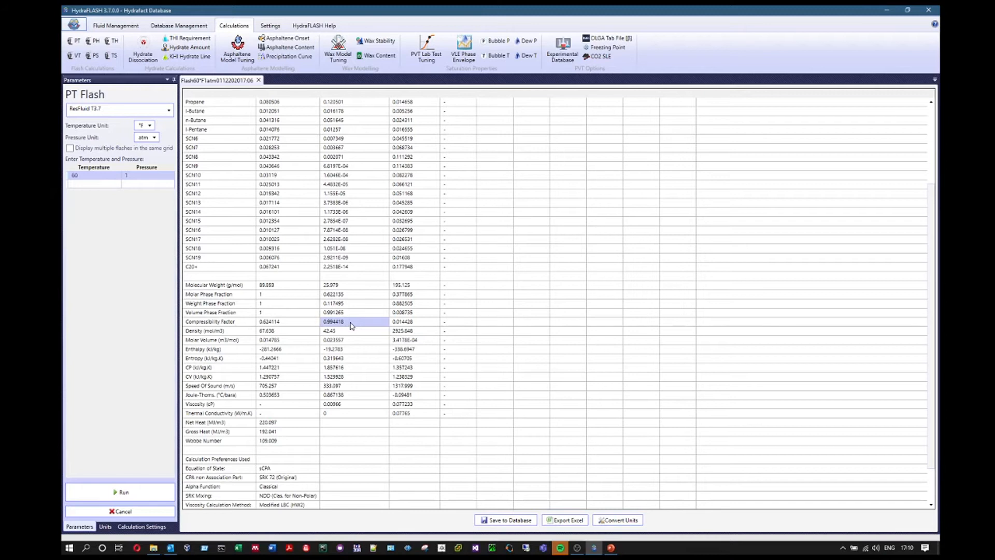
ctrl+click(229, 324)
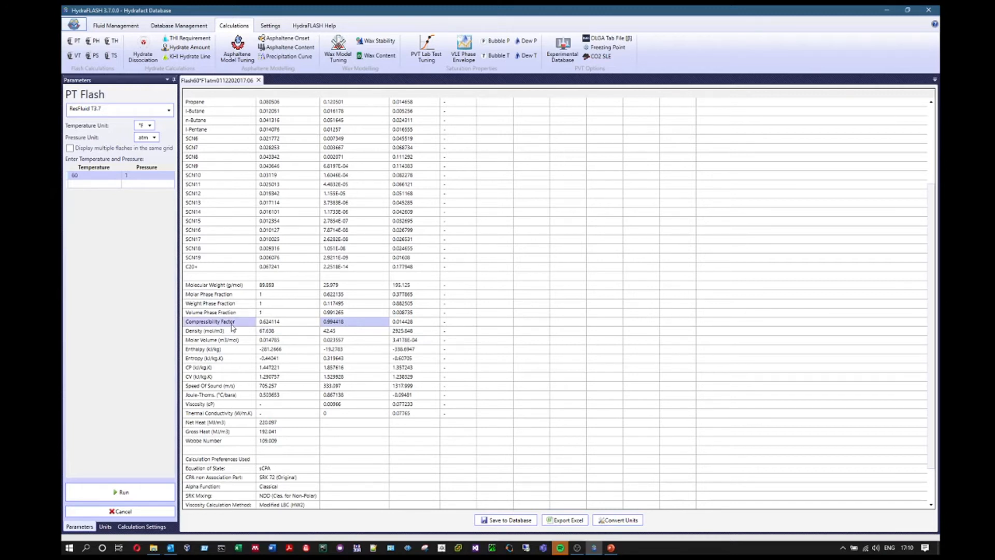
click(355, 325)
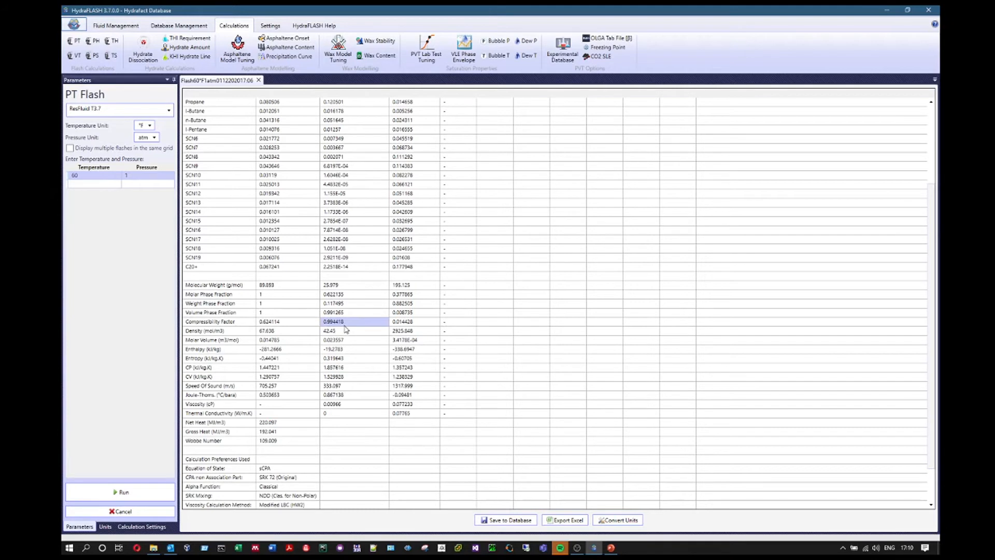
drag(345, 329, 415, 328)
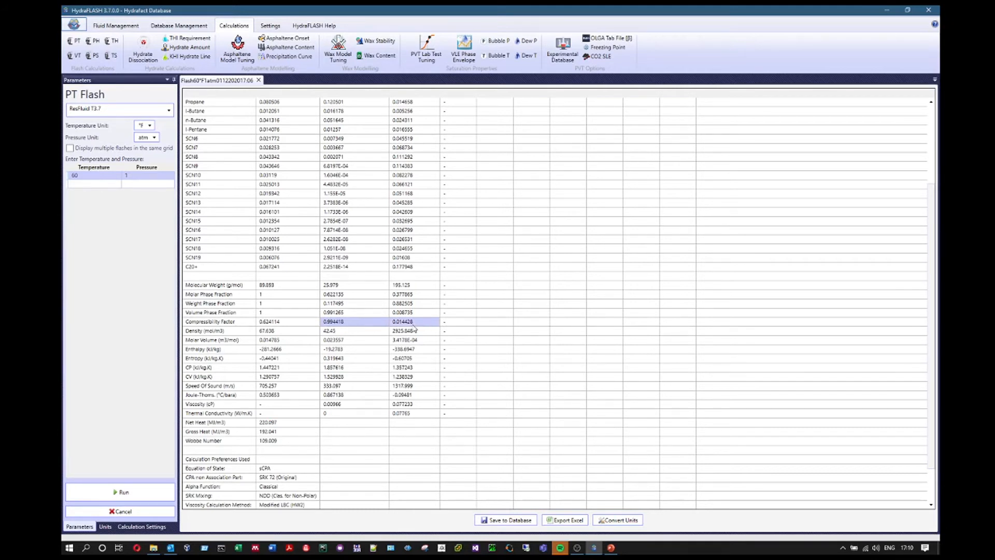
drag(415, 328, 348, 342)
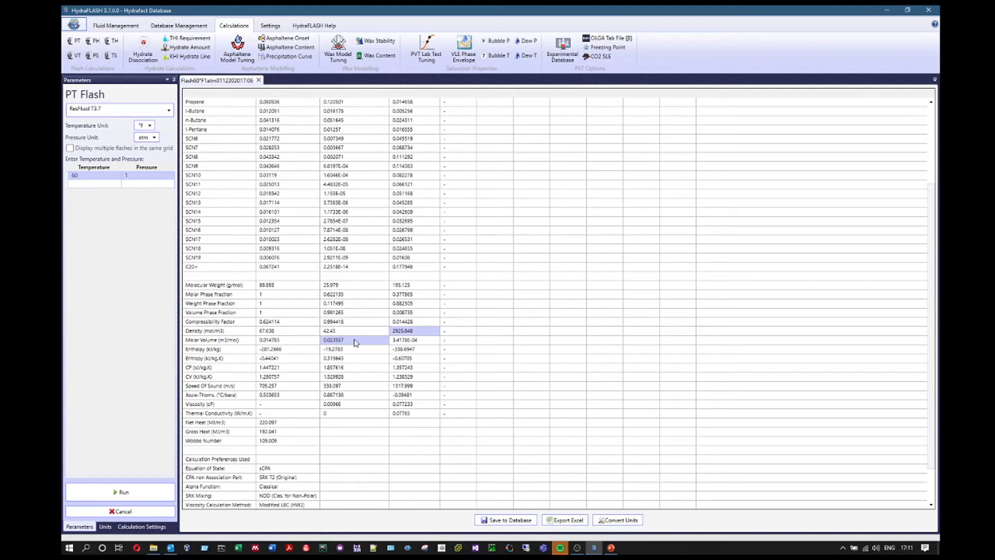
- Examine the molar volume, enthalpy, entropy, heat capacities, speed of sound, Joule-Thomson coefficient, viscosity and thermal conductivity of both phases
click(356, 341)
click(415, 340)
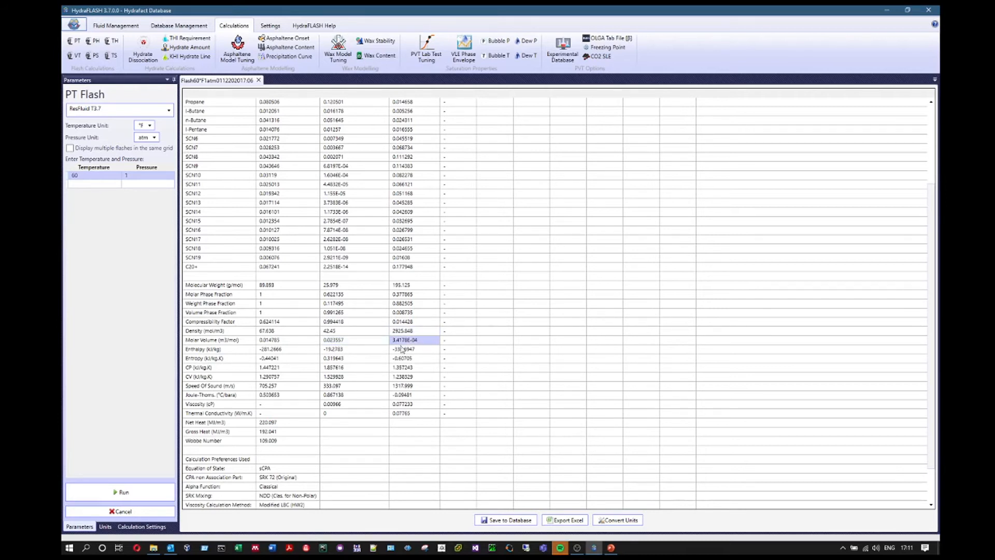
click(357, 351)
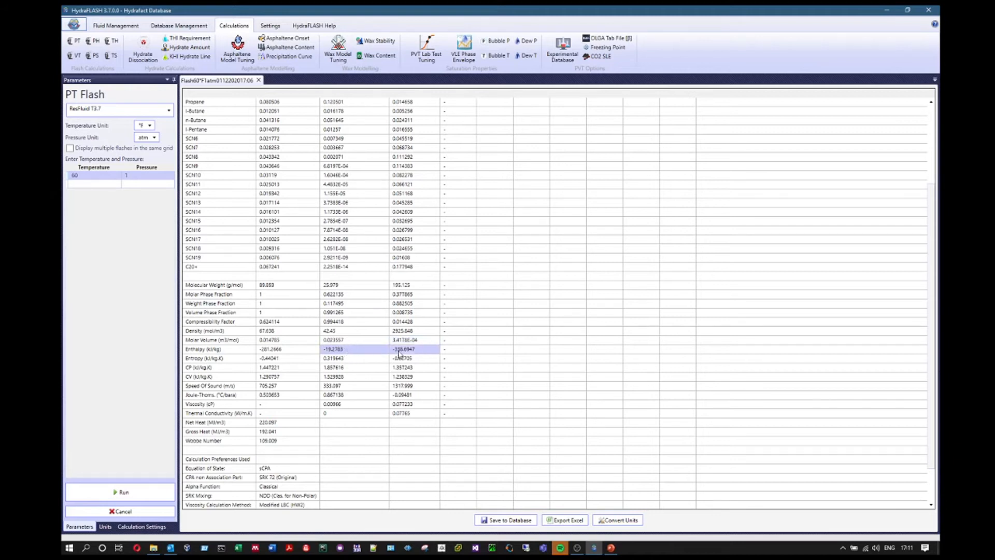
drag(357, 358, 408, 368)
drag(350, 376, 404, 392)
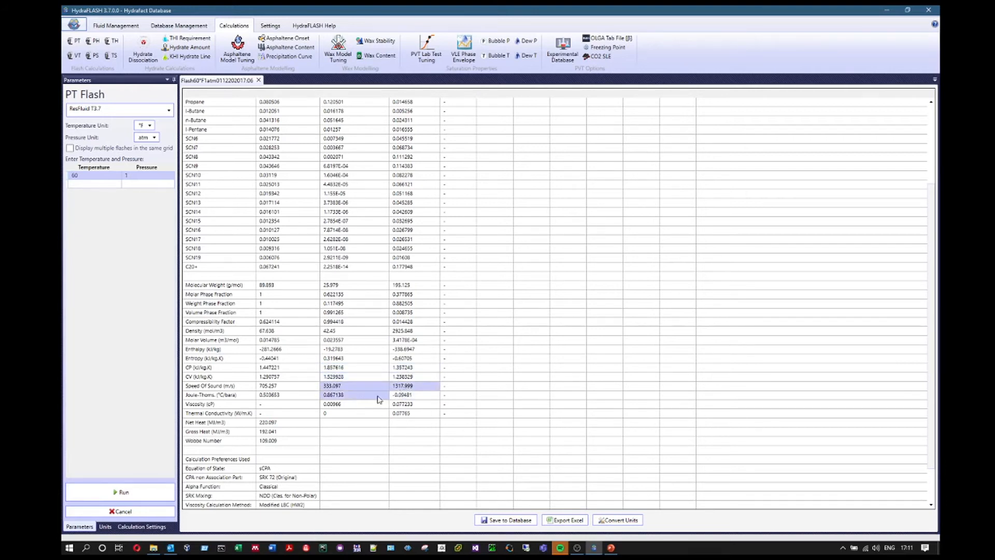
drag(357, 398, 414, 399)
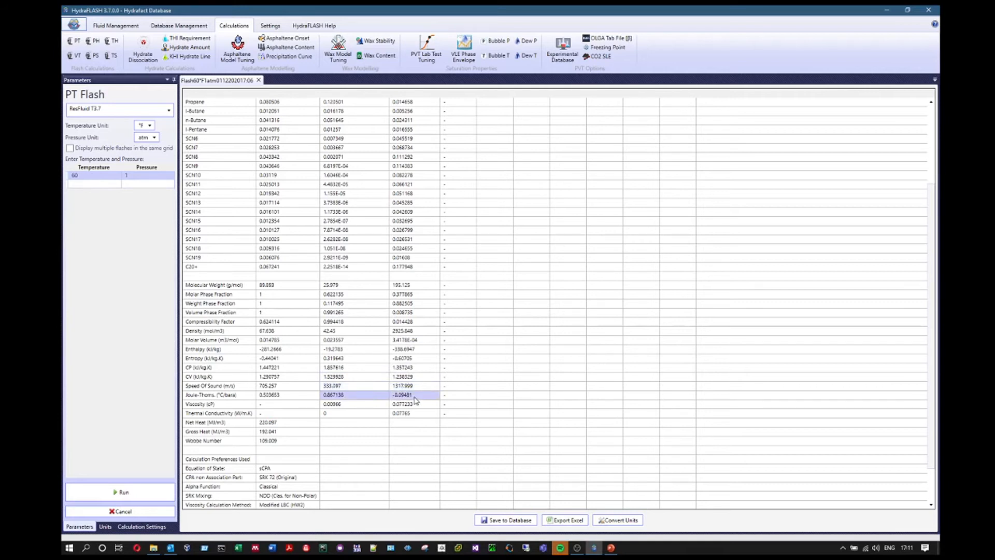
drag(346, 404, 409, 409)
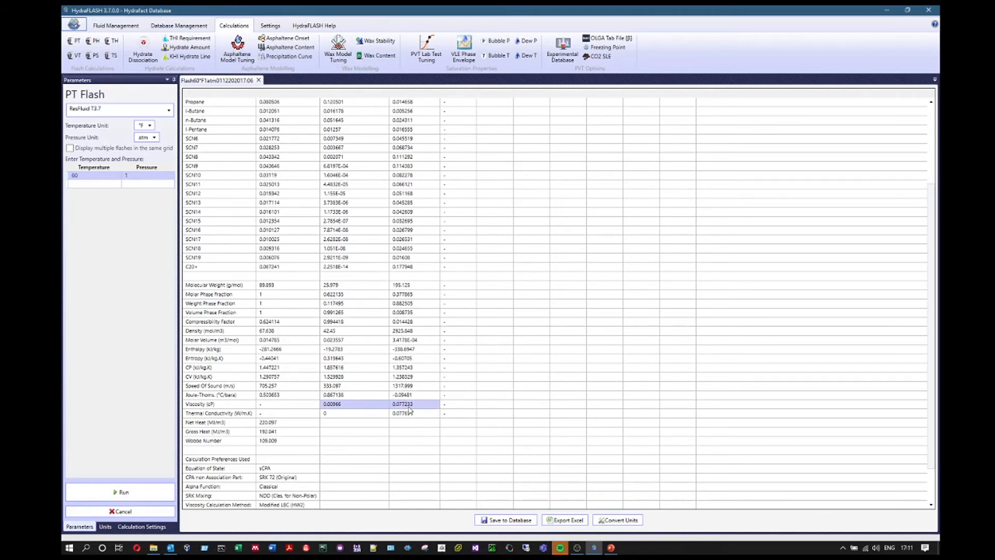
drag(363, 413, 418, 414)
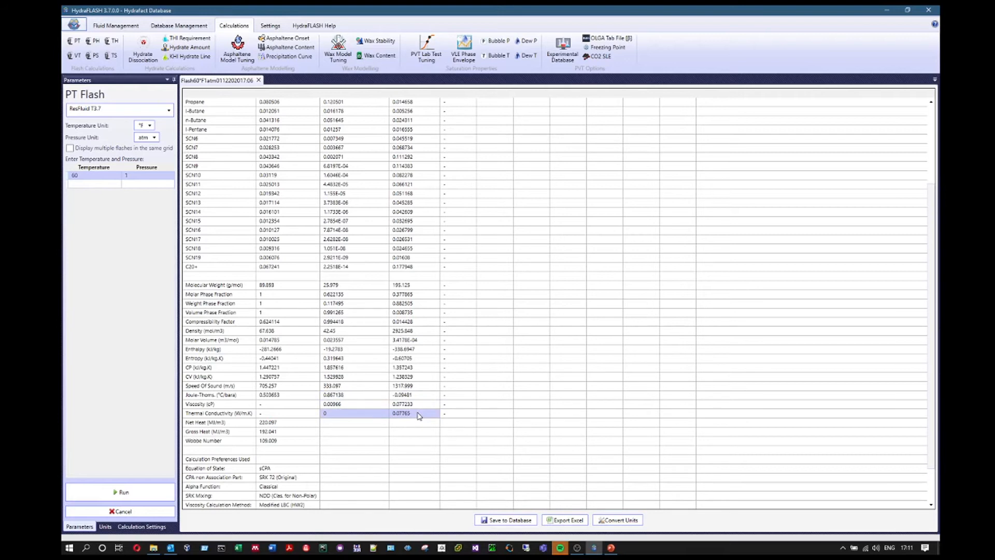
- Review the calculation preferences used for the flash and the feed column's physical properties
scroll(417, 415, down, 2)
drag(249, 414, 293, 493)
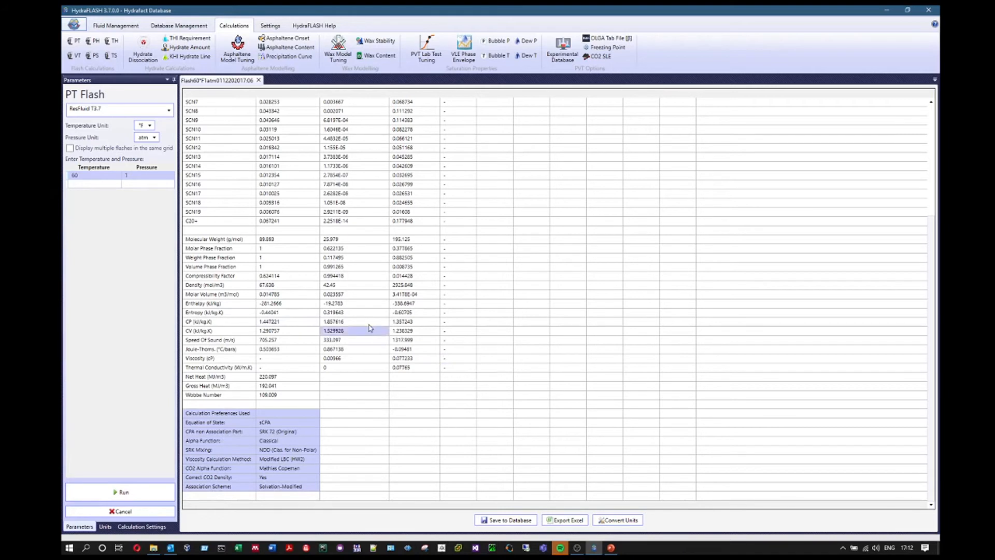
drag(288, 239, 289, 369)
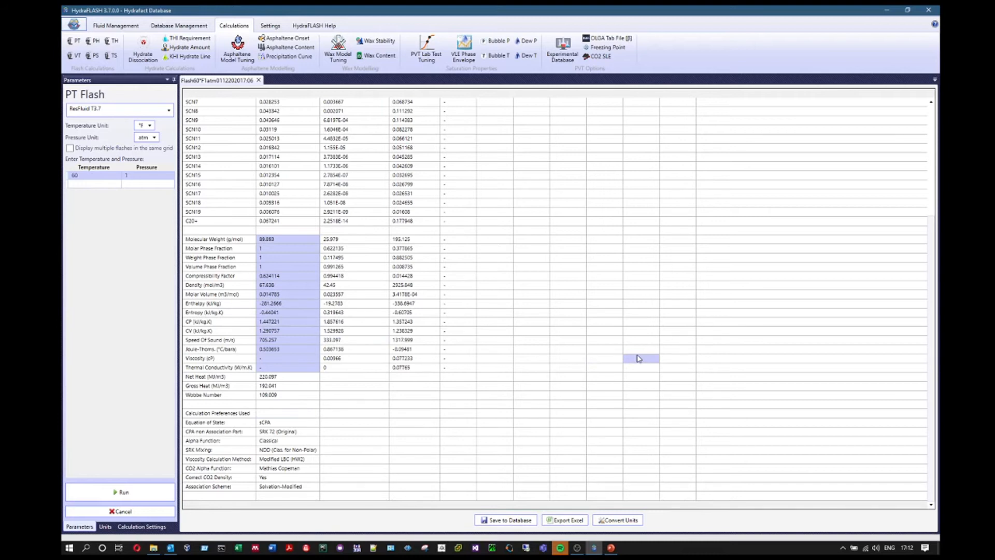
- Compare the enthalpy of the feed with that of the vapour and liquid hydrocarbon phases
click(278, 322)
click(282, 306)
drag(282, 306, 294, 307)
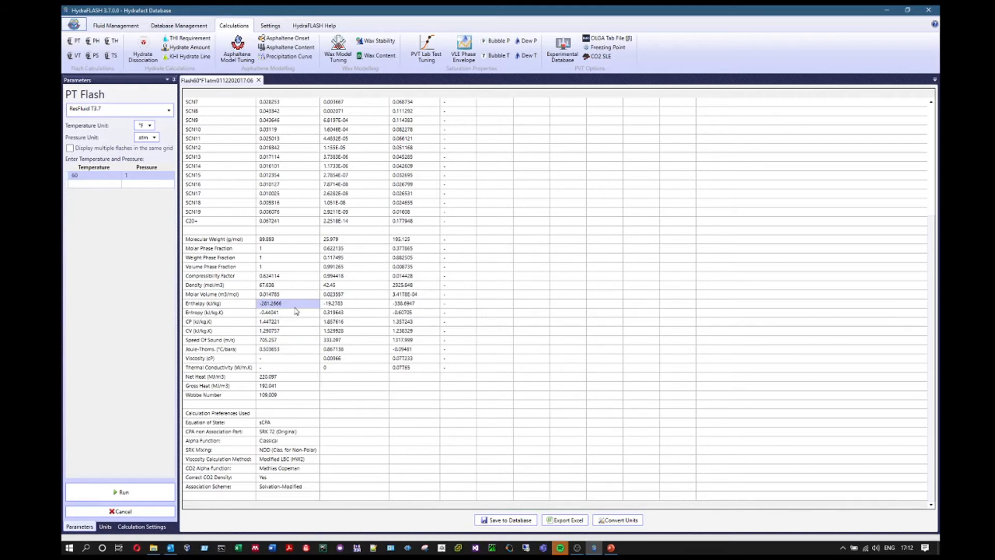
drag(295, 310, 427, 309)
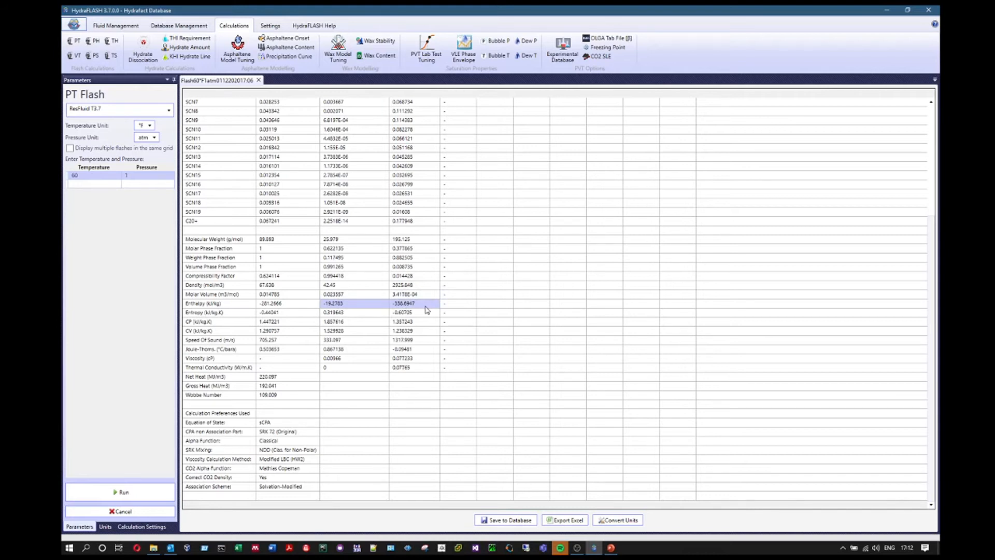
click(294, 305)
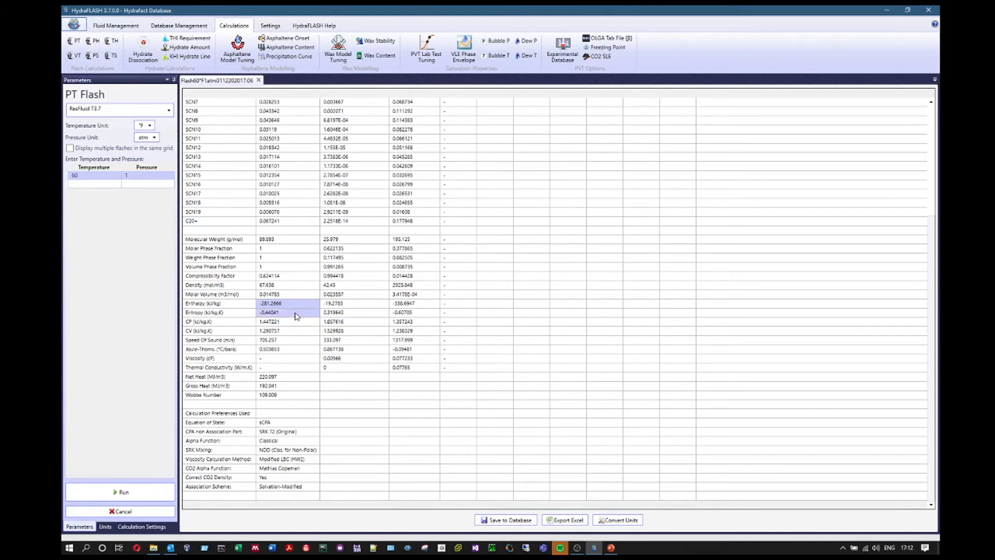
- Compare the density of the feed, vapour and liquid hydrocarbon phases, and look at the feed's CP
click(292, 286)
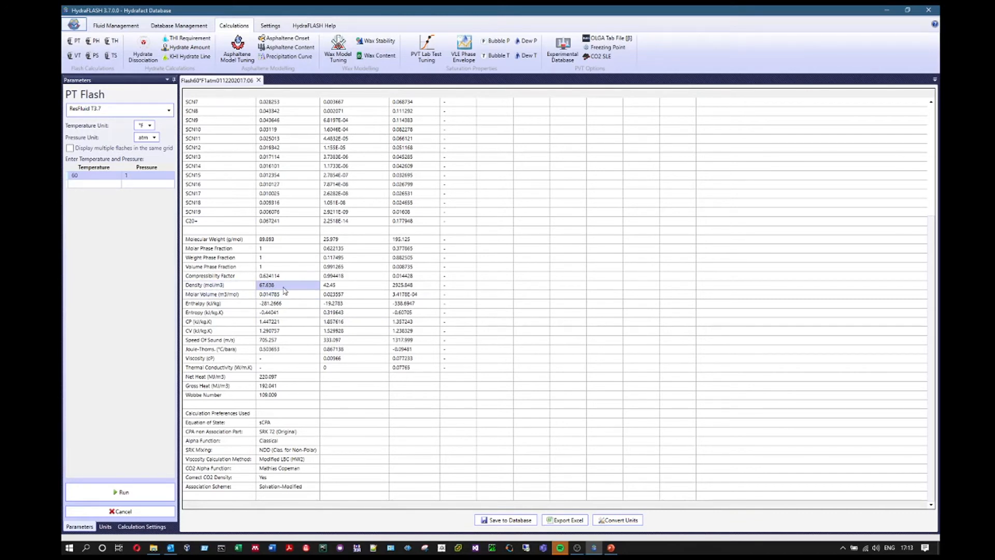
click(355, 288)
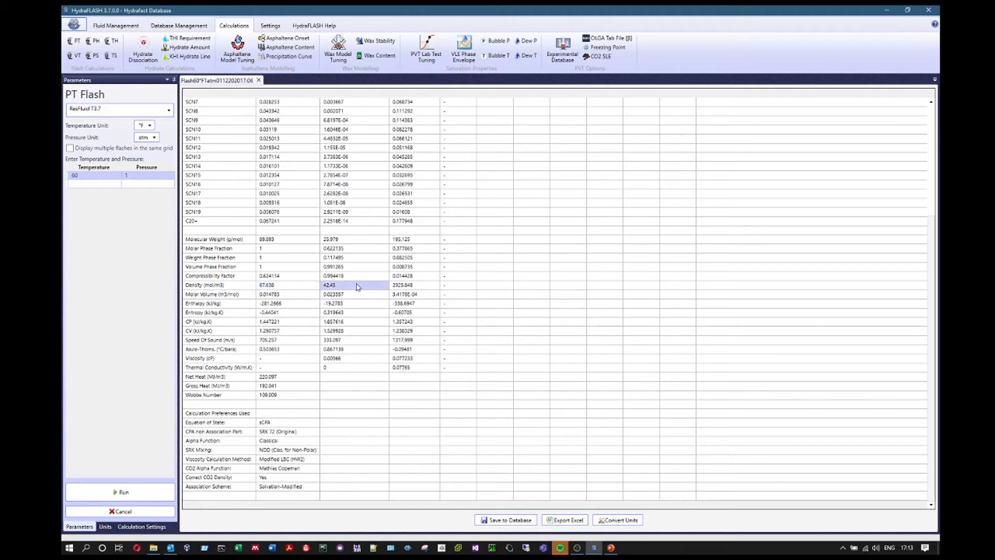
click(414, 285)
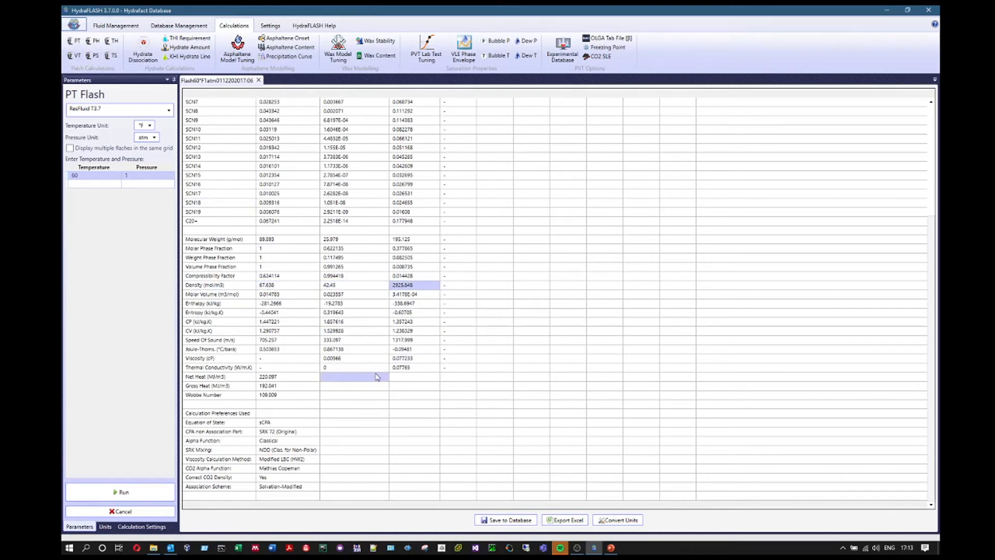
click(305, 323)
- Select all cells of the flash results grid and clear the selection
scroll(409, 377, up, 1)
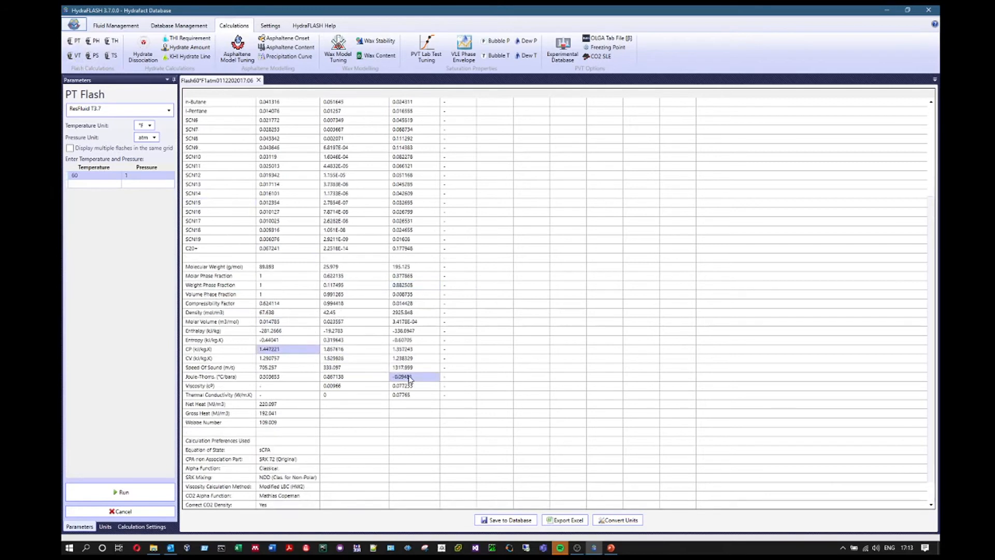
scroll(409, 377, up, 5)
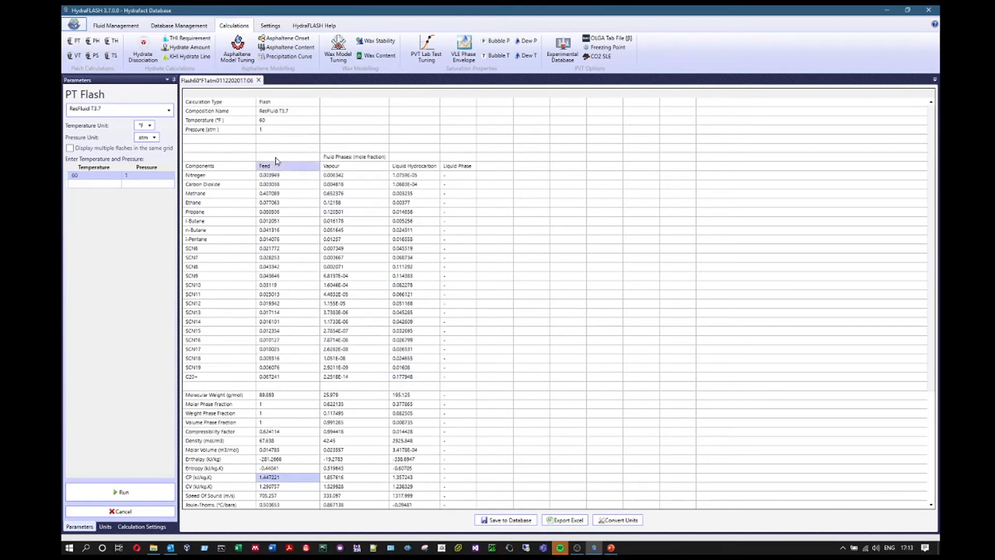
drag(205, 111, 662, 459)
click(446, 259)
drag(205, 103, 619, 502)
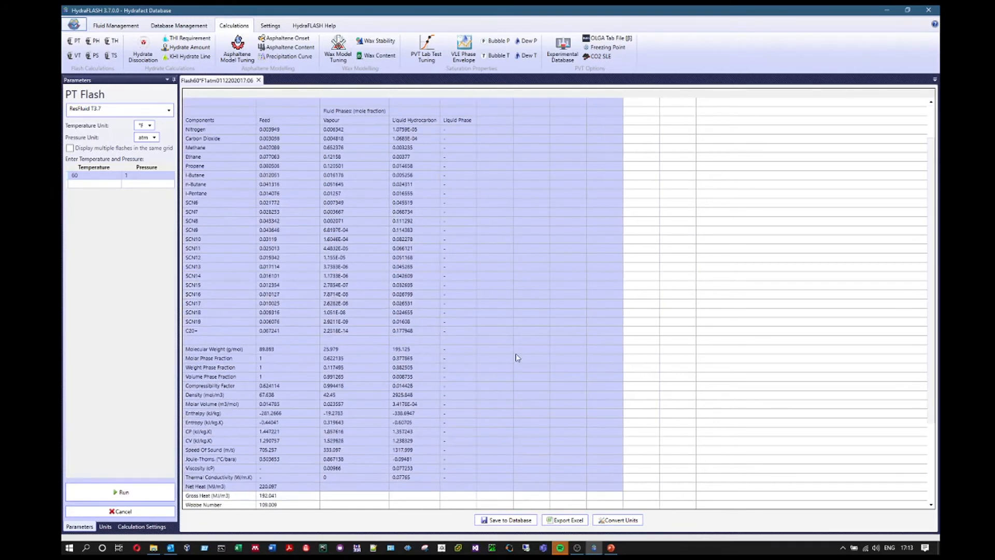
click(263, 140)
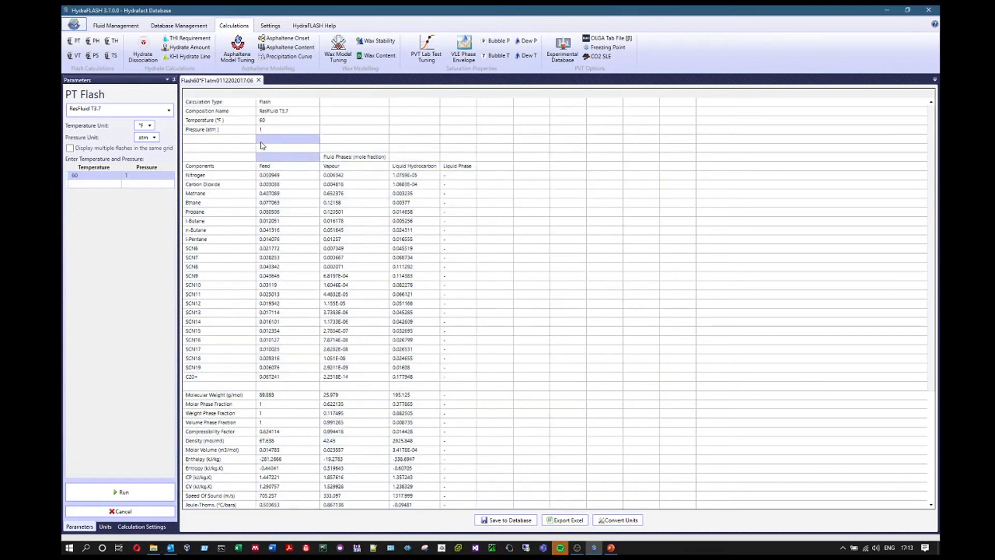
key(ctrl+a)
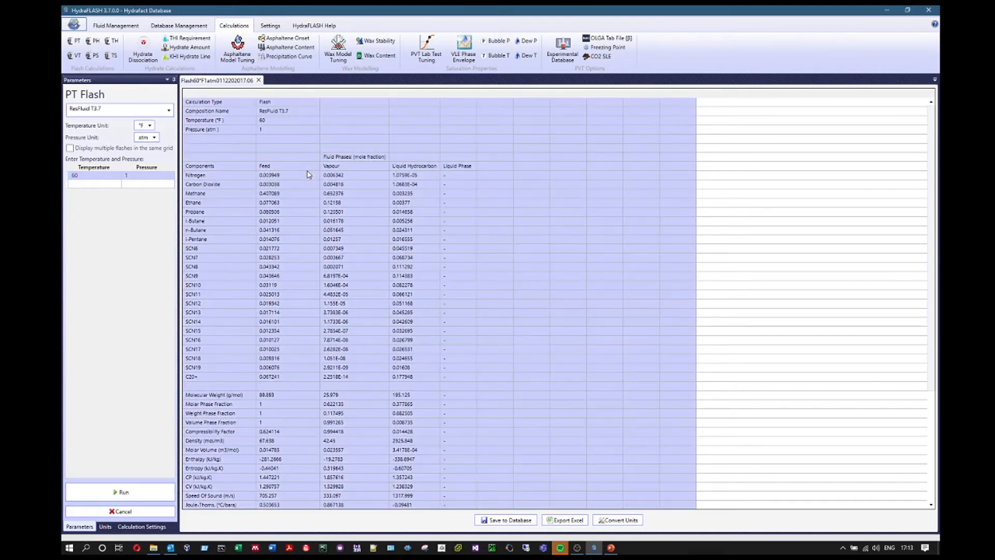
click(450, 170)
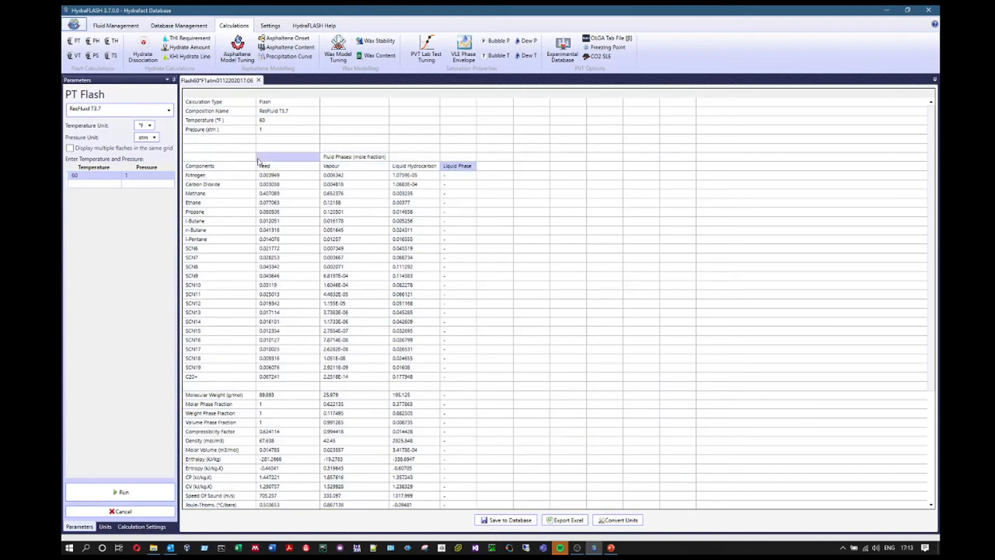
- Copy the component mole-fraction table, from the column headings down to C20+ for the feed and all phases, to the clipboard
drag(213, 167, 468, 383)
right_click(415, 234)
click(374, 238)
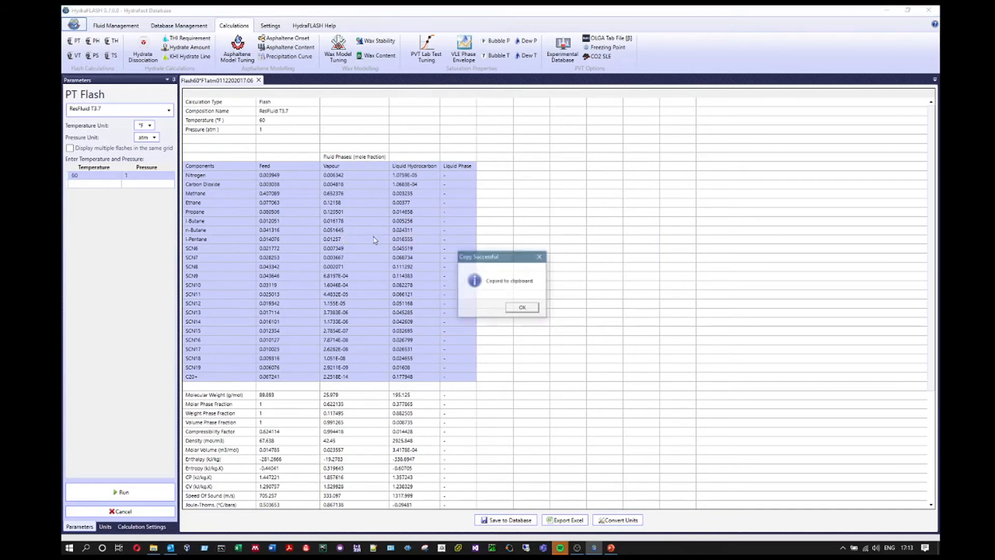
click(524, 307)
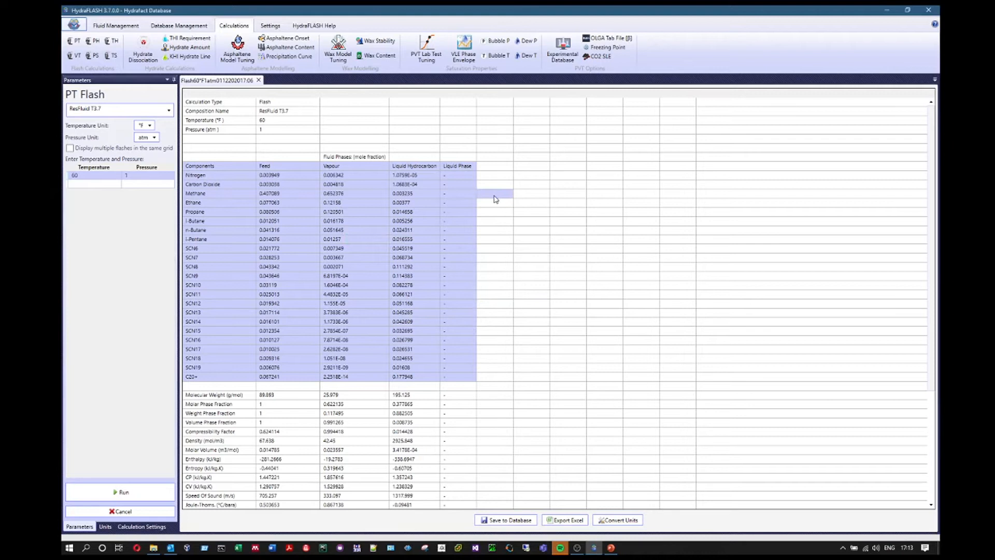
- Review the unit conversion preferences for the flash results without changing any unit
click(531, 277)
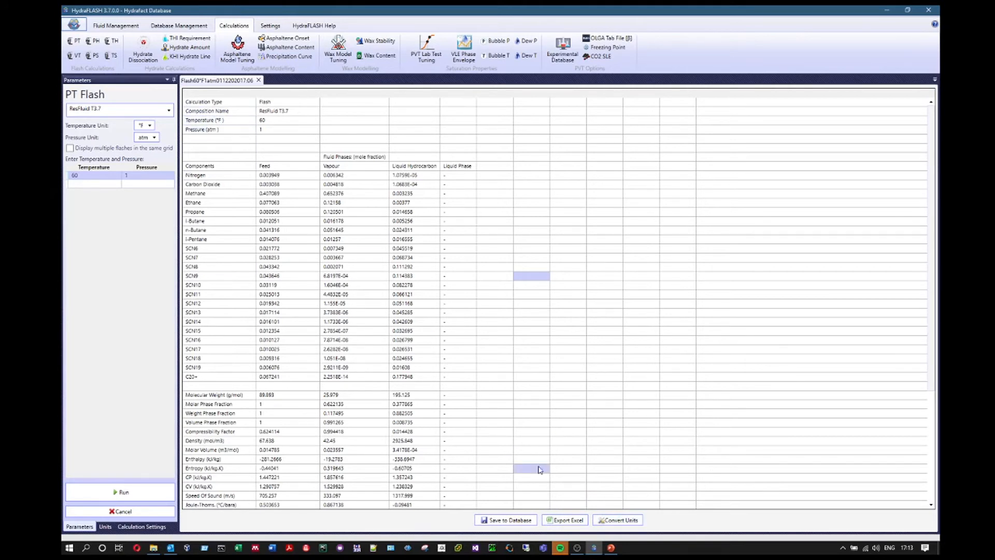
click(634, 522)
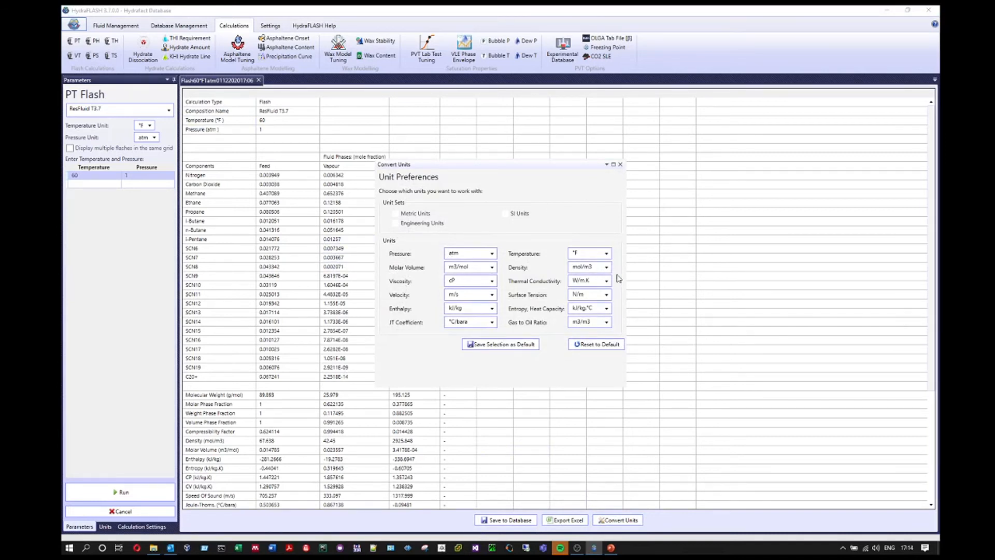
click(620, 164)
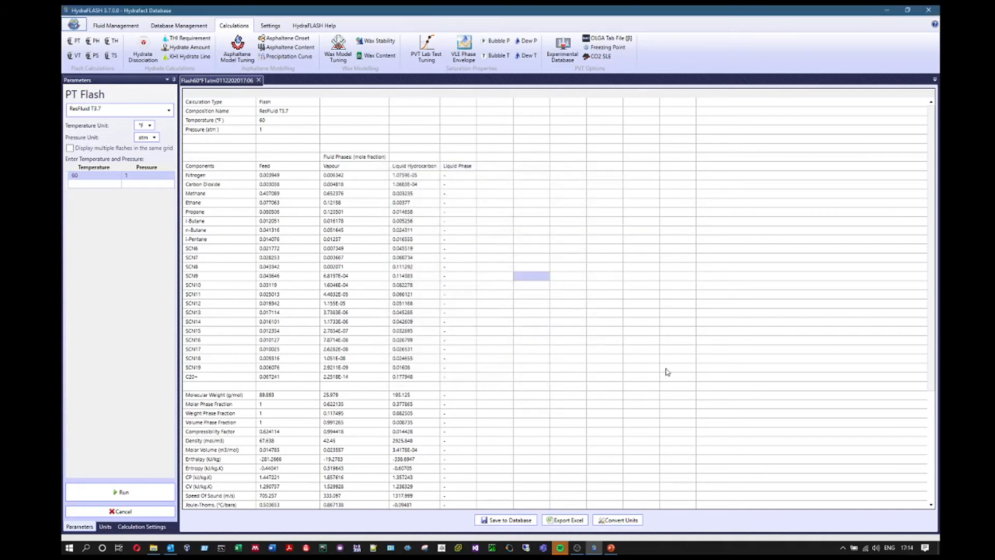
- Export the flash results to an Excel file named ResFluid T3.7-PTFlash in the Desktop folder
click(567, 519)
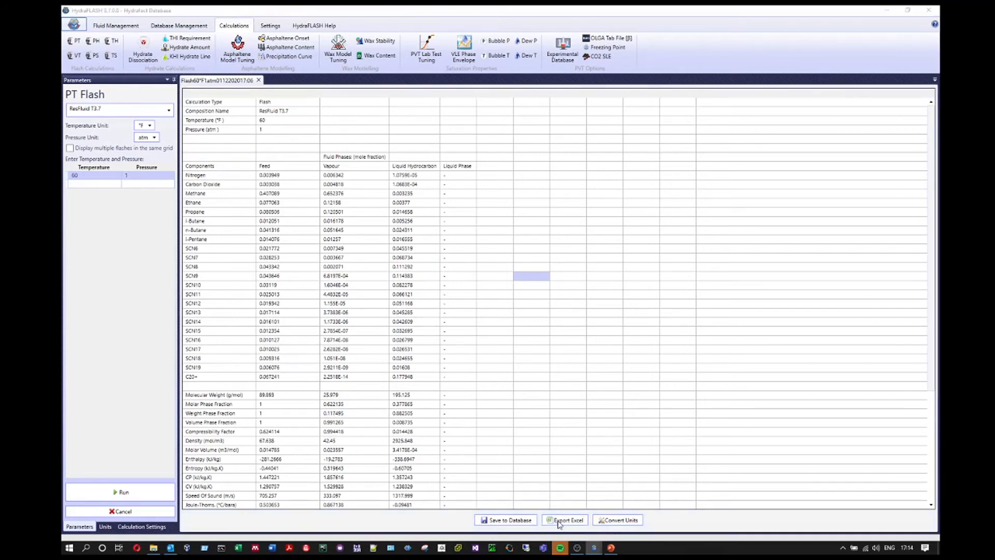
drag(488, 207, 477, 156)
click(458, 202)
text(-P)
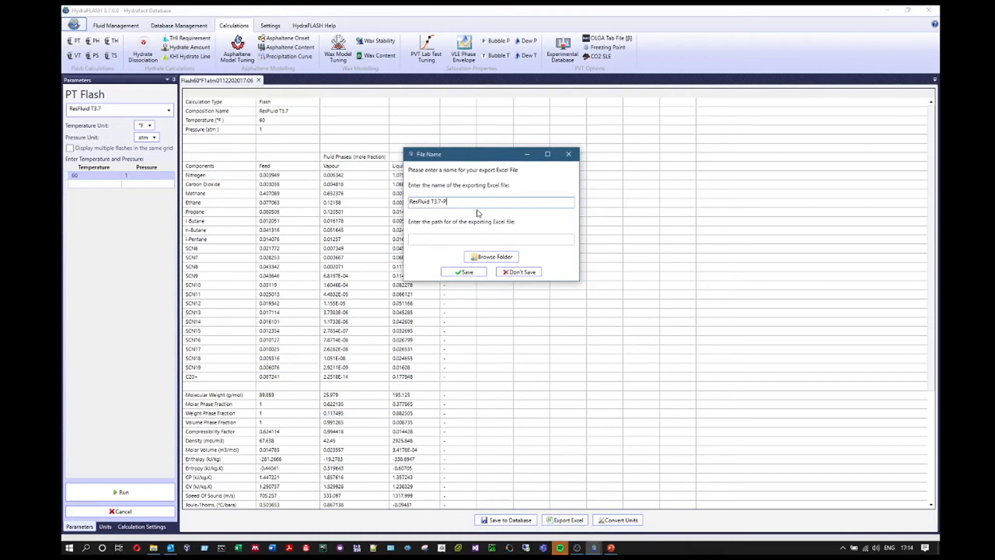
text(TFlash)
click(499, 257)
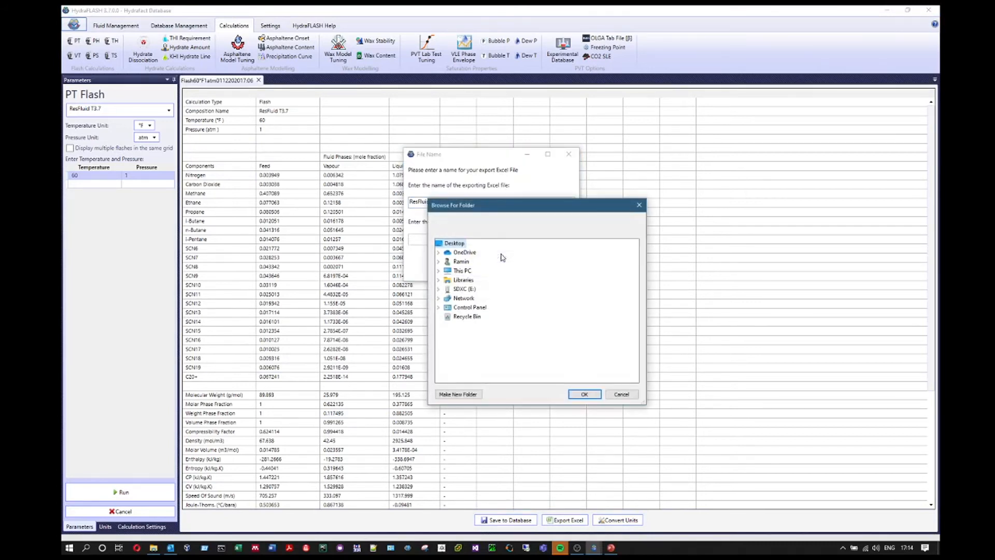
click(584, 393)
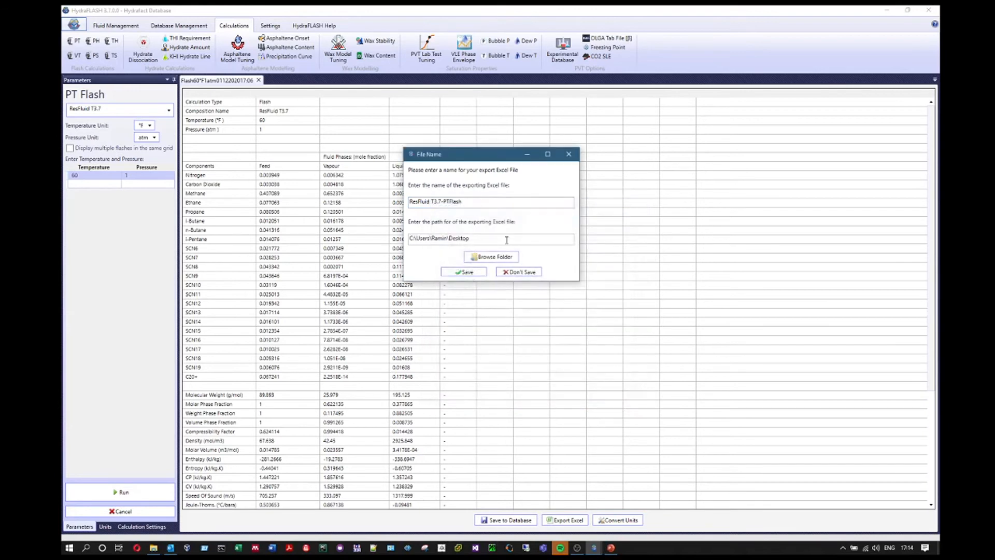
drag(471, 201, 377, 204)
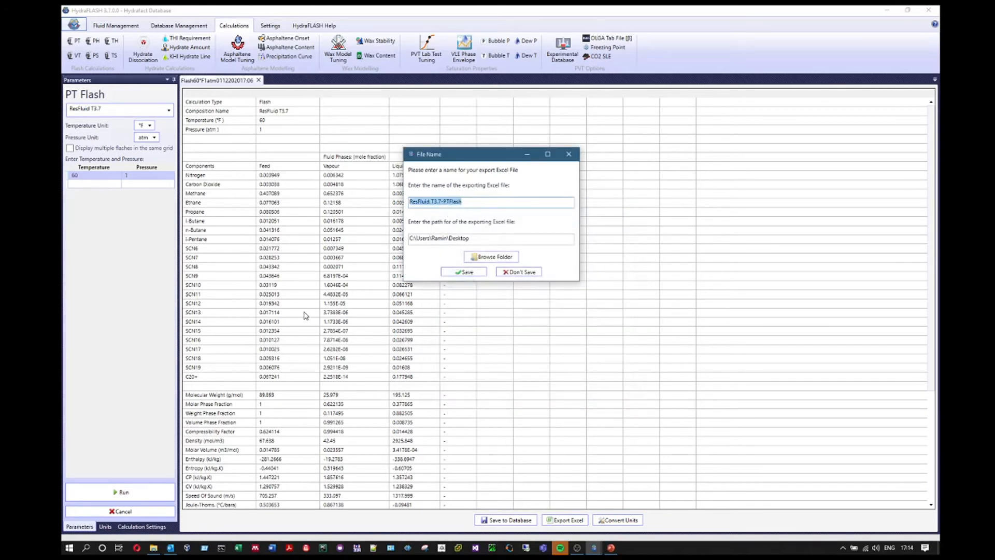
key(Tab)
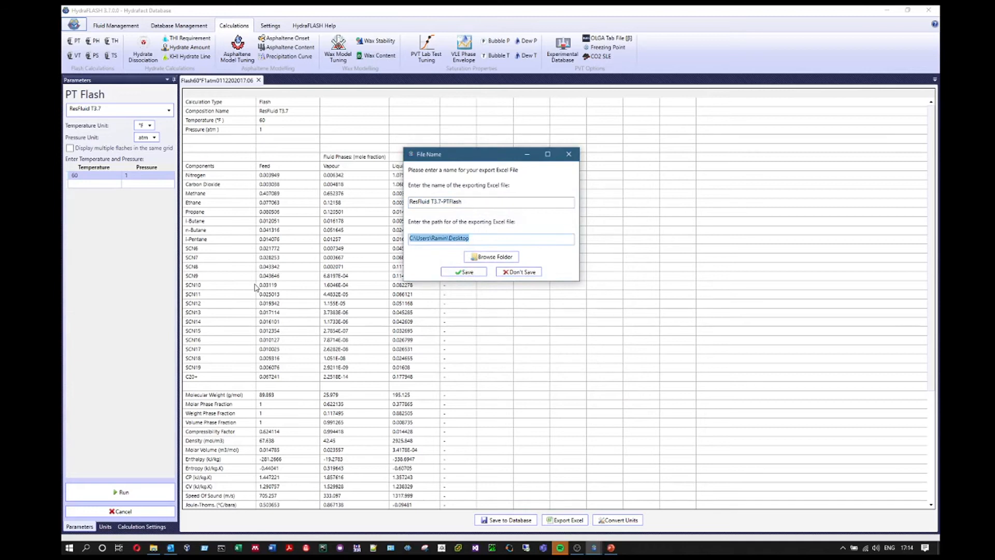
click(464, 271)
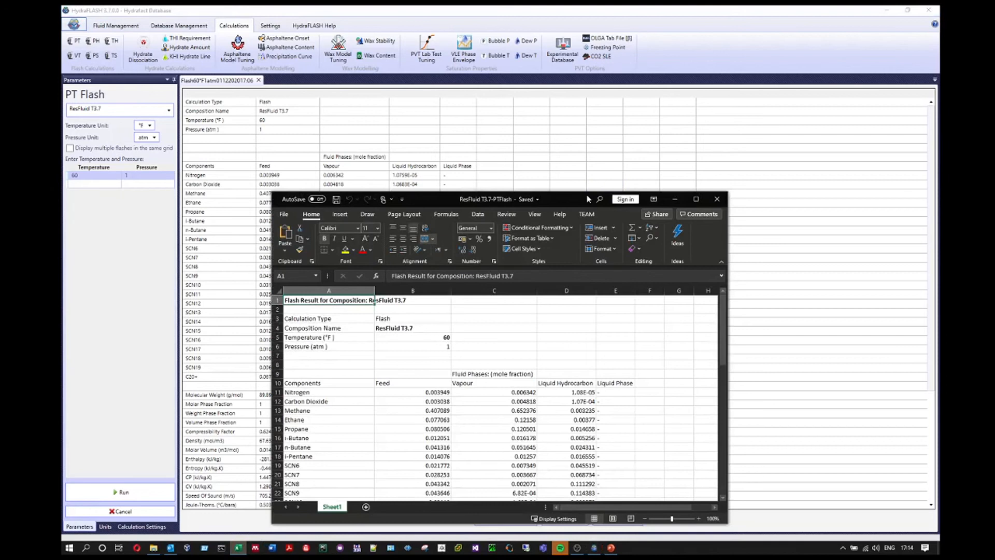
- Inspect the exported ResFluid T3.7-PTFlash workbook in Excel, close it and return to HydraFLASH
drag(576, 201, 566, 119)
drag(566, 120, 573, 110)
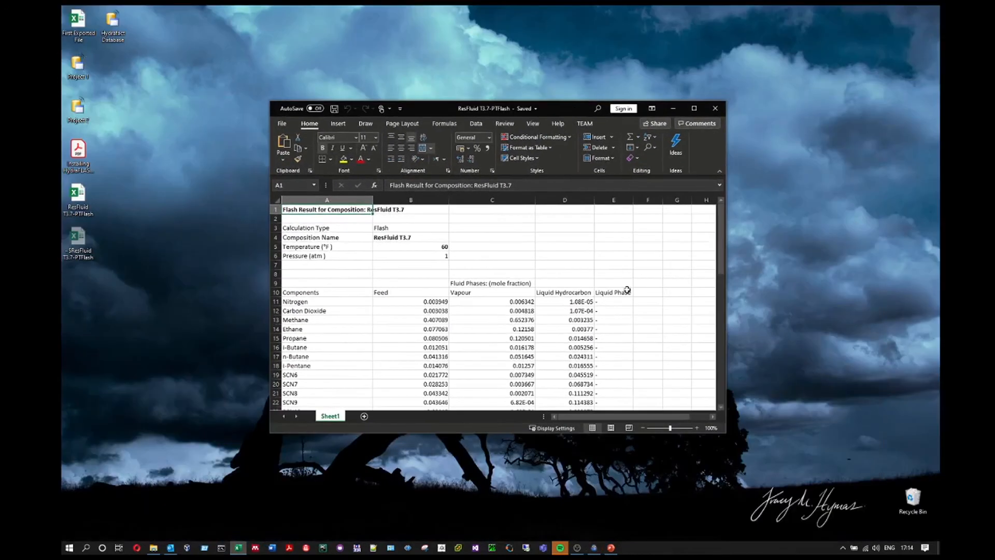
click(594, 547)
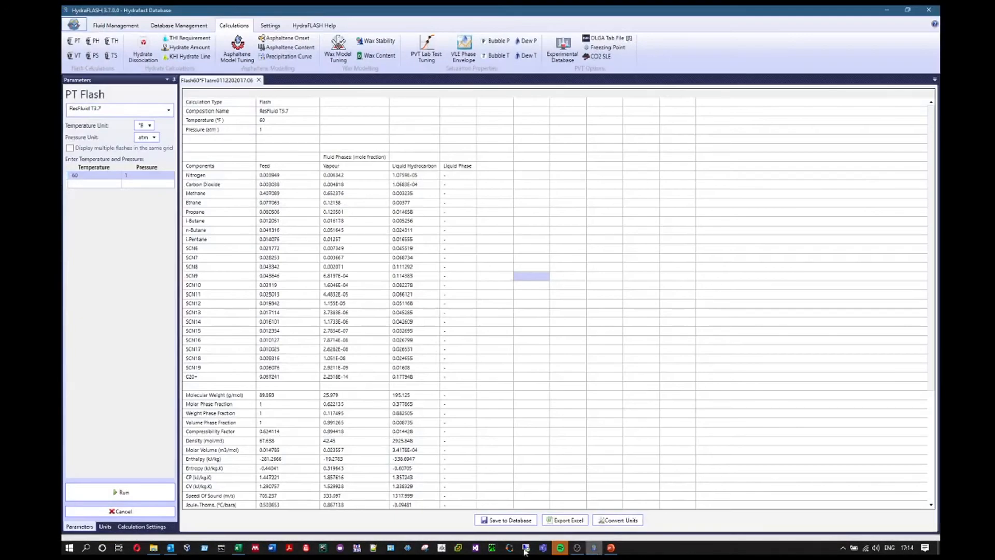
click(238, 548)
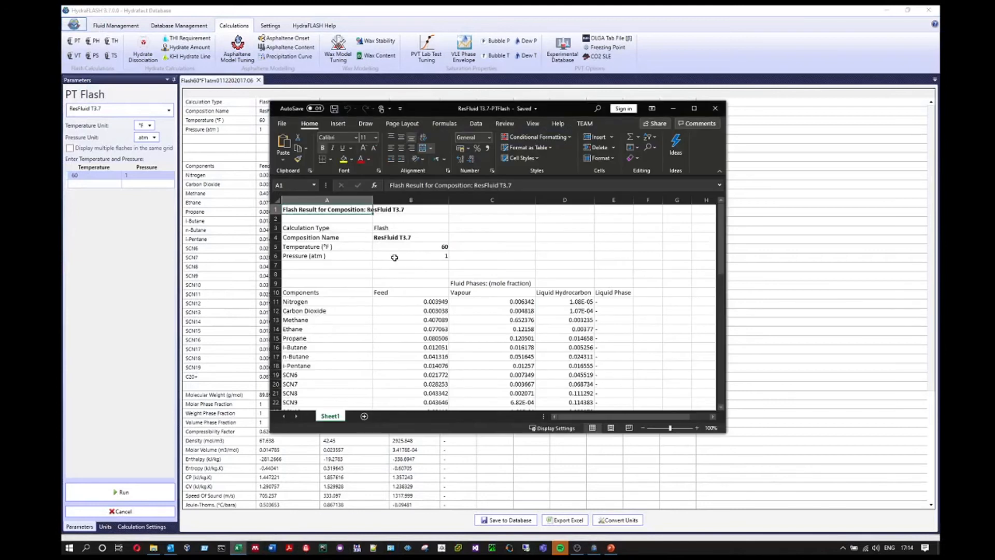
drag(584, 111, 623, 105)
drag(760, 228, 760, 347)
click(759, 107)
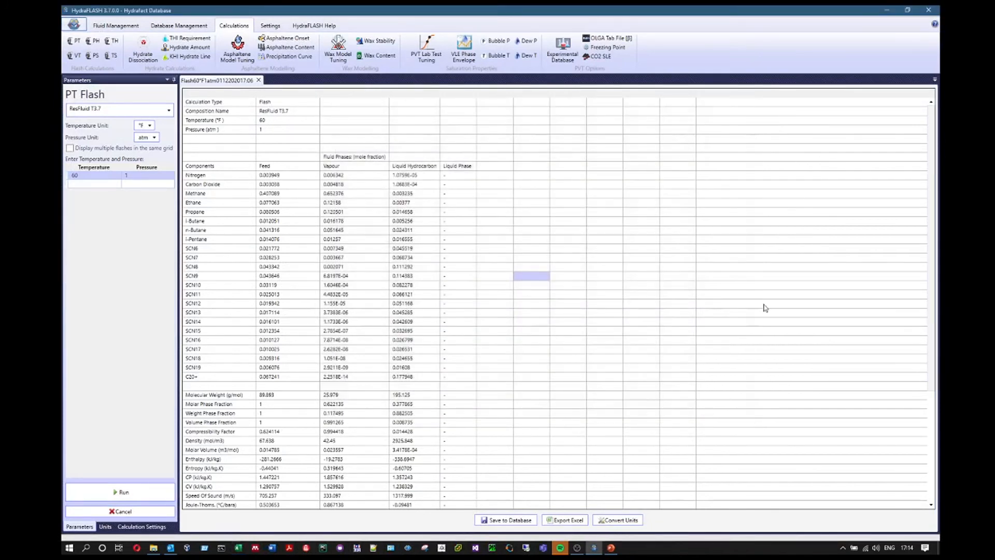
- Save the flash result to the database under the name First Calculation Results
click(531, 240)
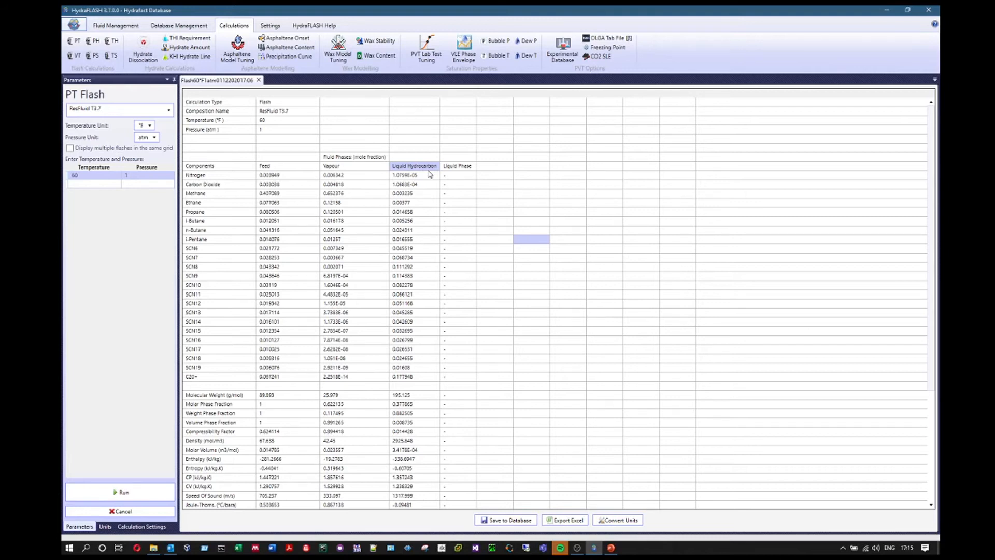
click(510, 522)
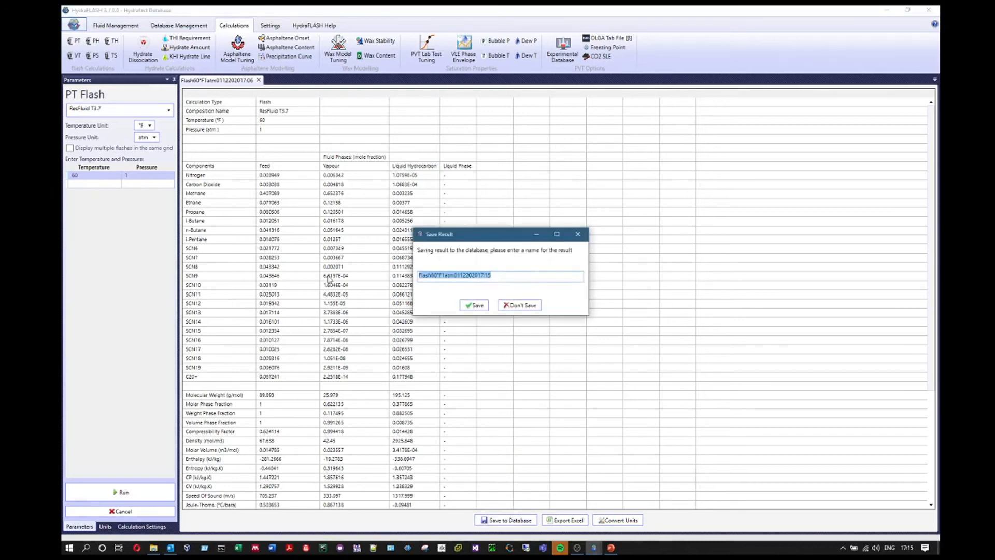
text(Firt)
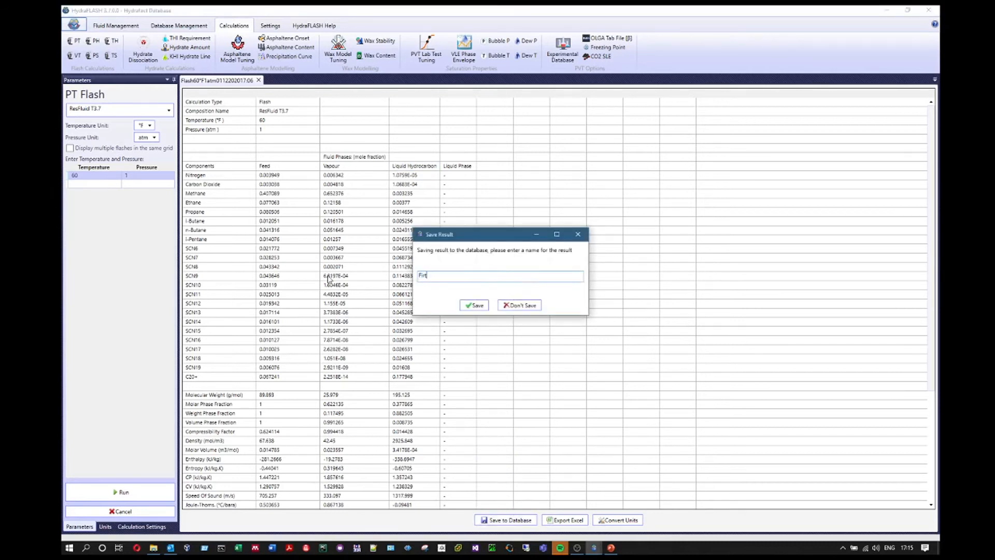
text(rst Calculation)
key(BackSpace)
key(BackSpace)
key(BackSpace)
key(BackSpace)
text(ion Results)
click(474, 306)
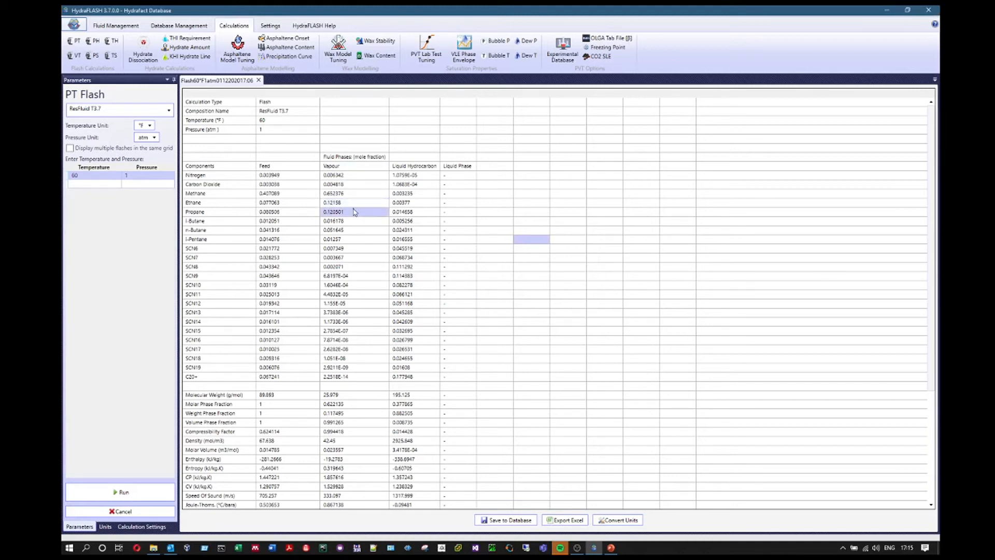
- Open the database's list of saved results and check today's First Calculation Results entry
click(179, 28)
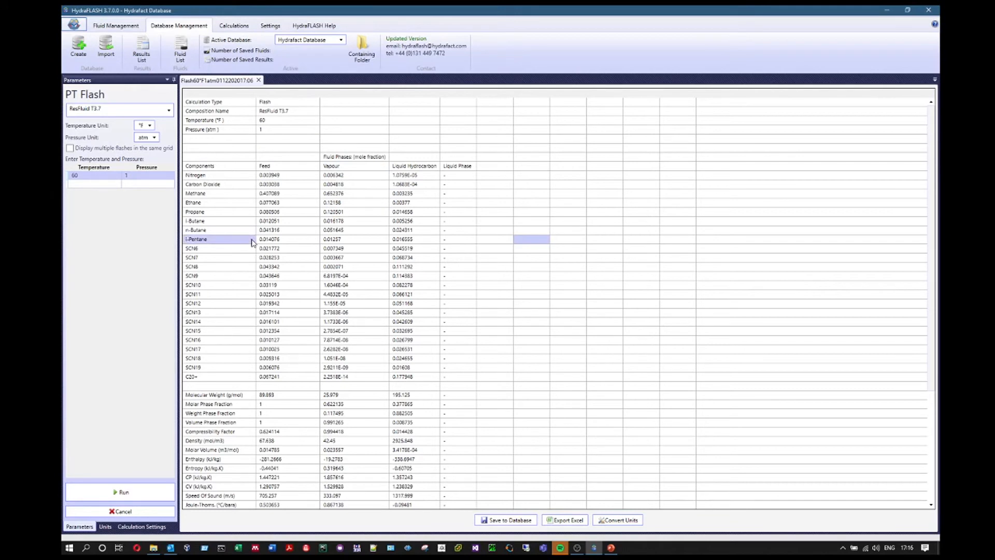
click(142, 56)
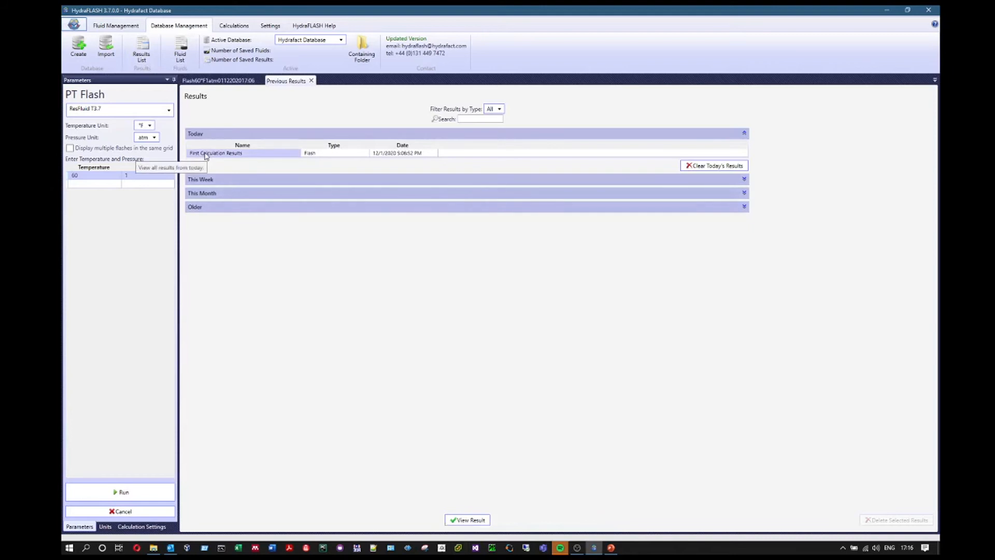
click(406, 154)
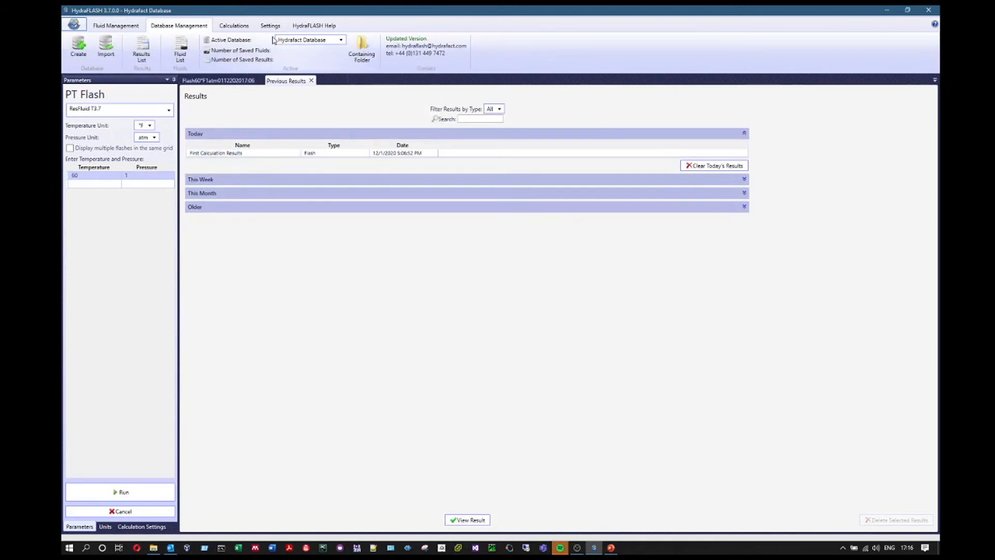
- Open the saved First Calculation Results, check the table, and close it along with the results list and the original flash result
double_click(234, 153)
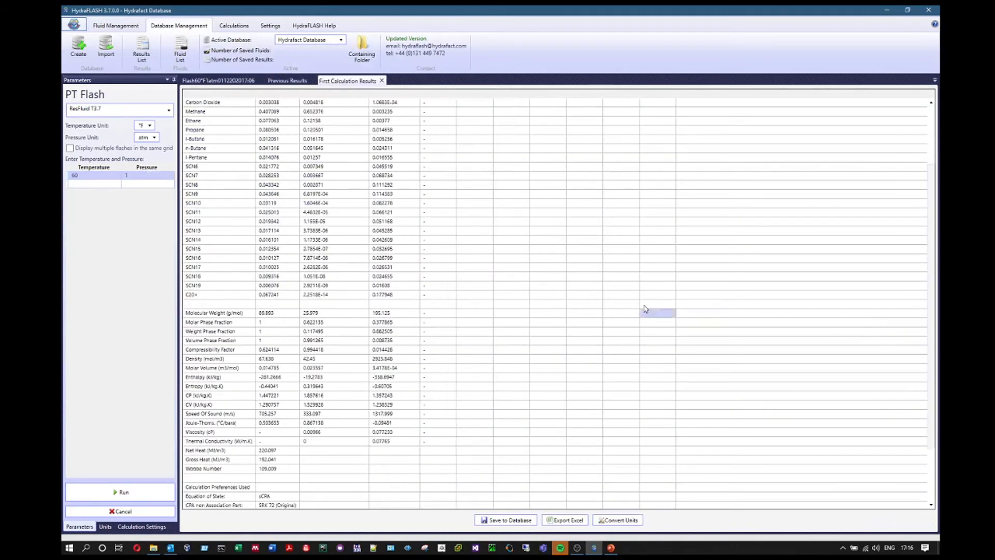
scroll(643, 310, up, 3)
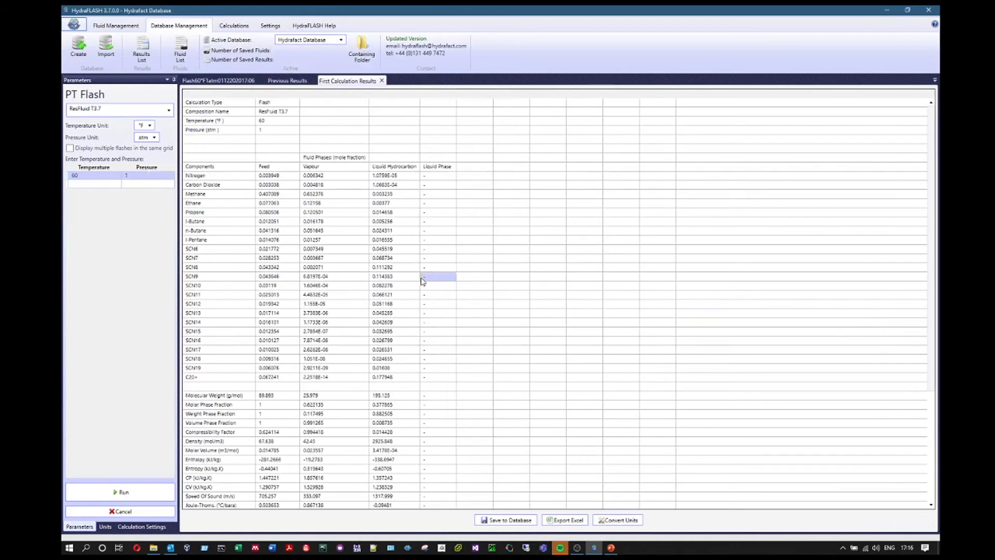
click(381, 81)
click(322, 81)
click(258, 81)
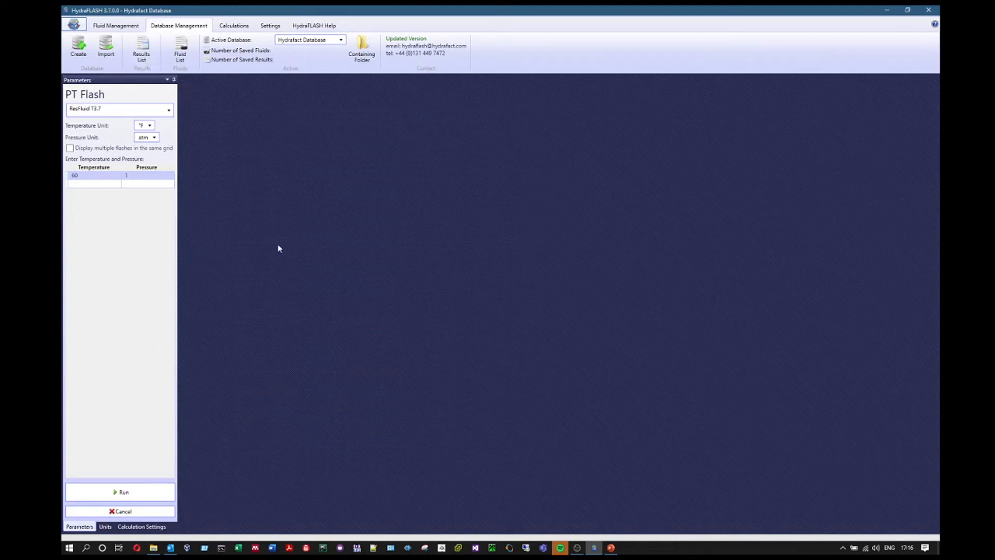
click(315, 42)
click(315, 42)
click(315, 42)
click(383, 174)
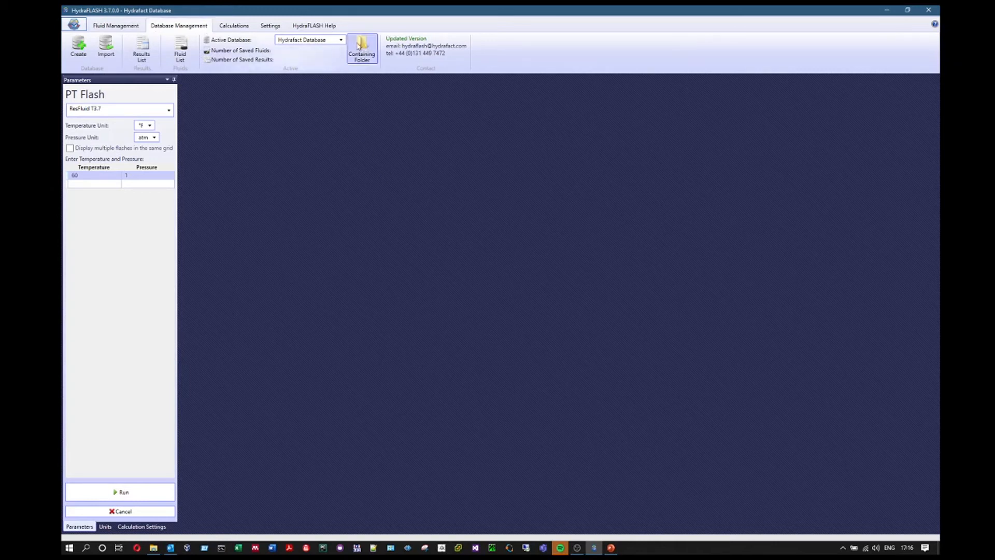
- Reopen the database's saved results list, retrieve First Calculation Results, and review its component fractions, properties and calculation preferences
click(141, 47)
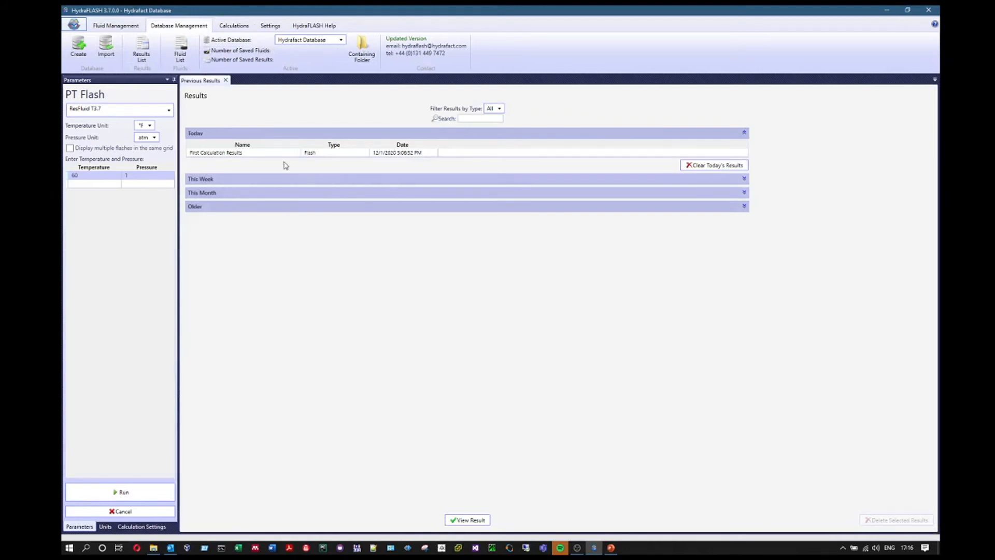
click(247, 155)
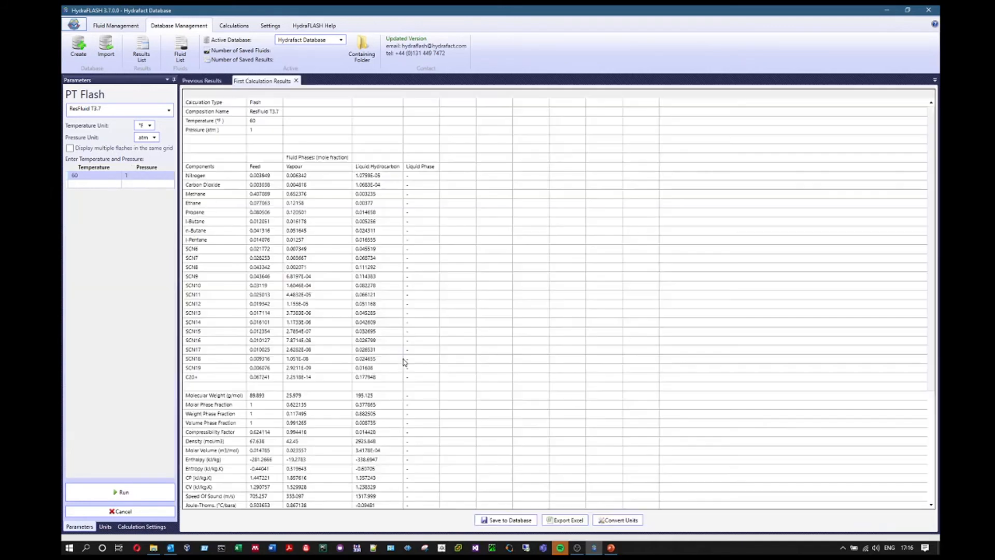
scroll(405, 444, down, 4)
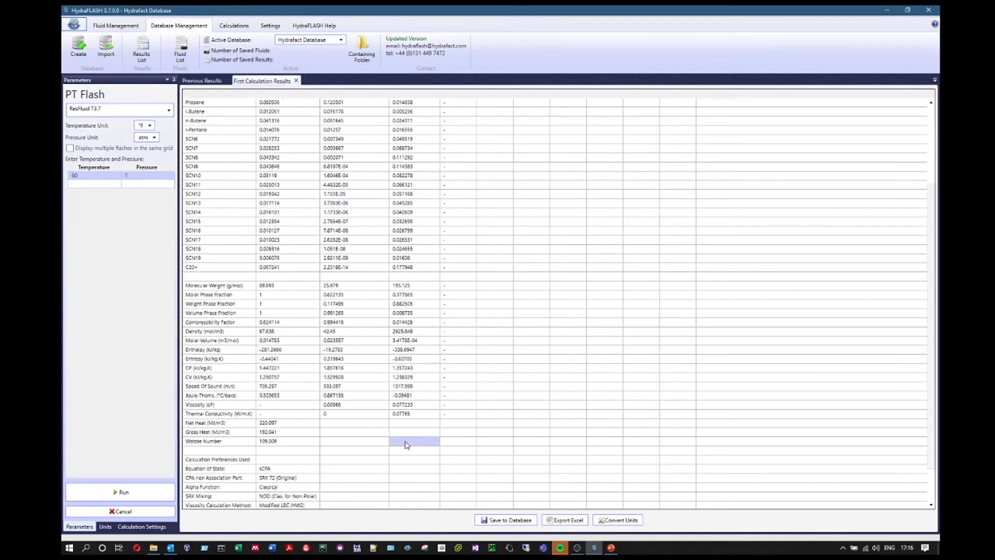
scroll(346, 321, up, 4)
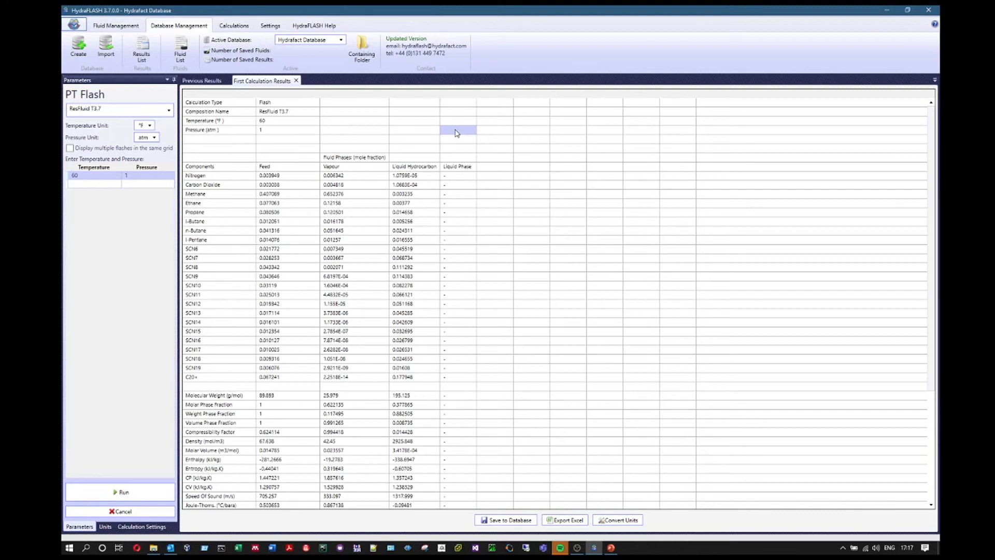
- Return to the saved results list, select the First Calculation Results entry, and close the list
click(202, 80)
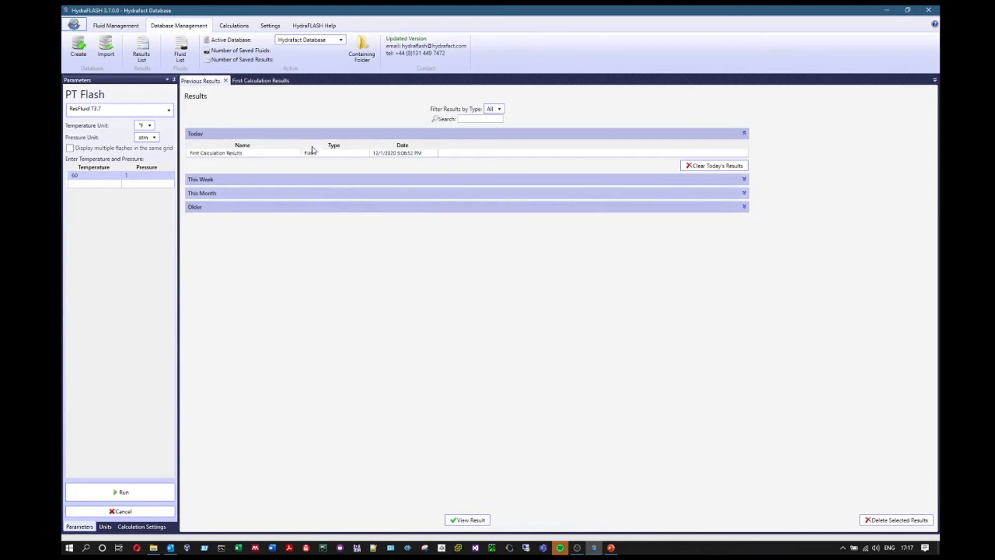
click(221, 154)
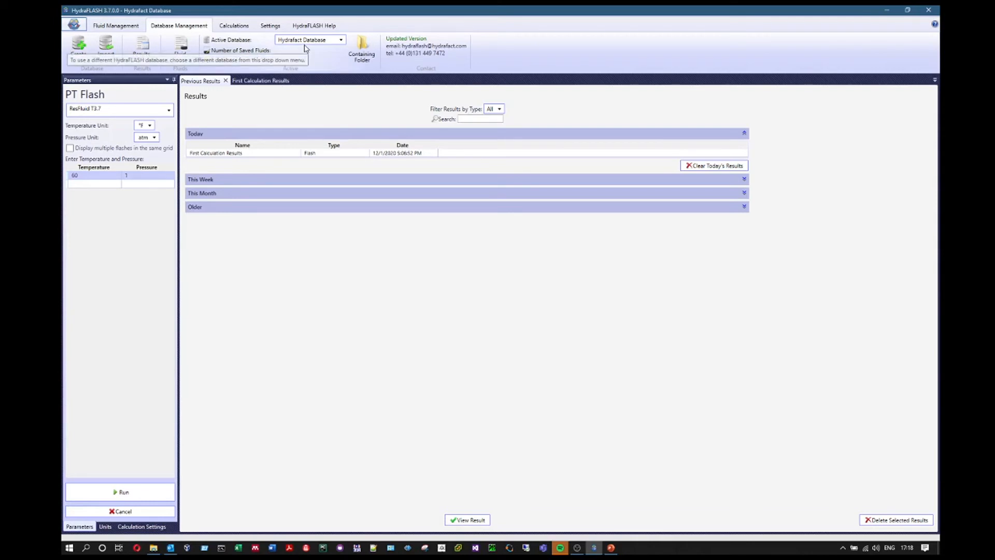
click(226, 81)
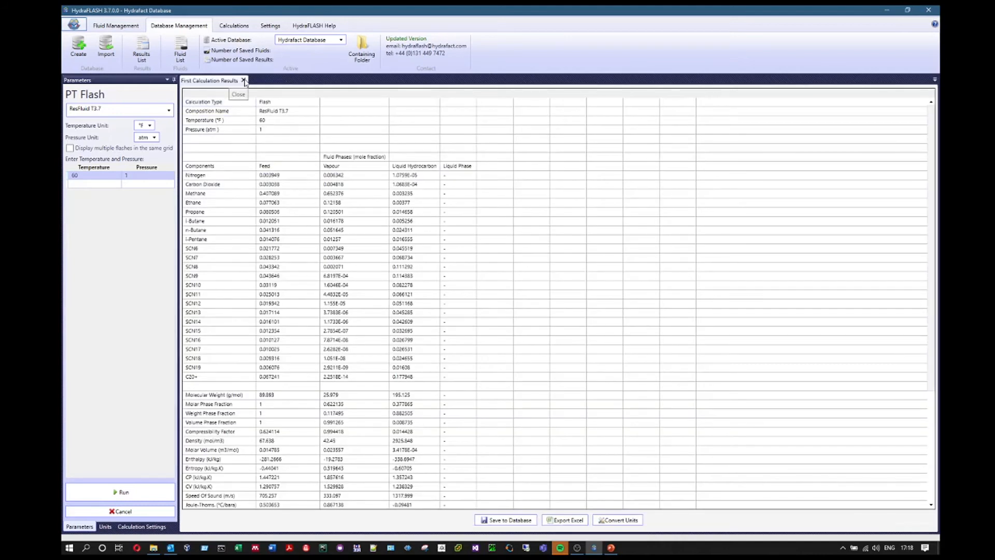
- Examine the feed and phase columns of First Calculation Results, from the component fractions down to the thermophysical properties
click(233, 26)
click(464, 194)
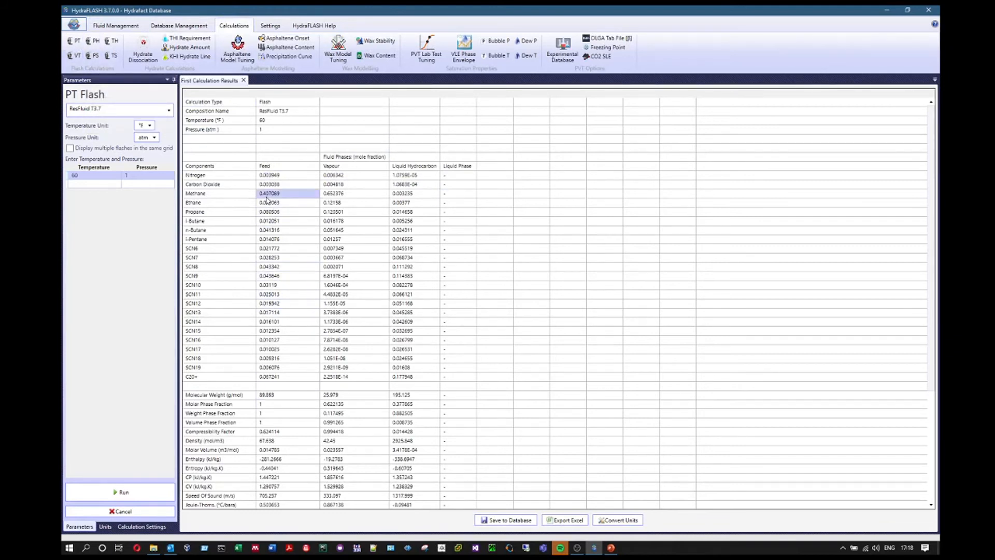
scroll(282, 362, down, 1)
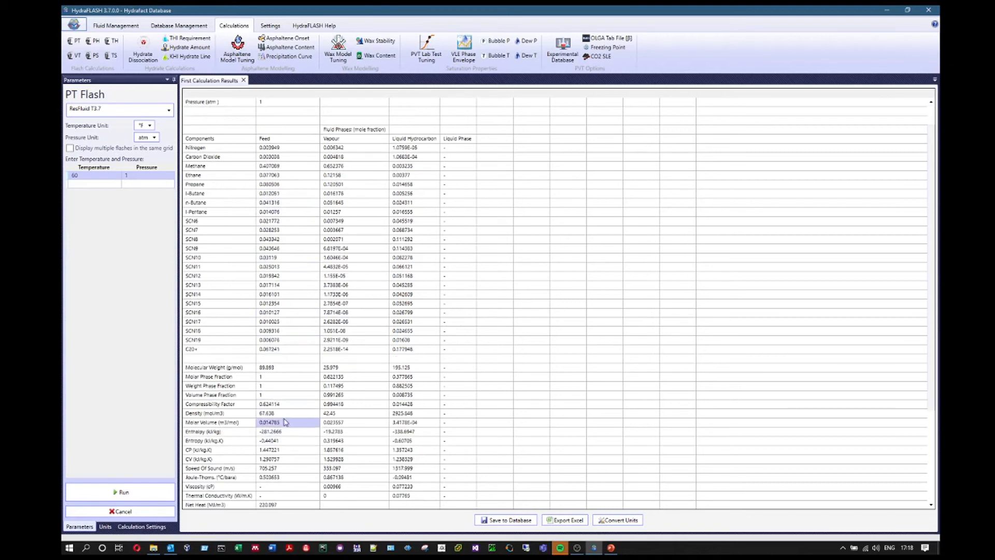
scroll(296, 370, up, 1)
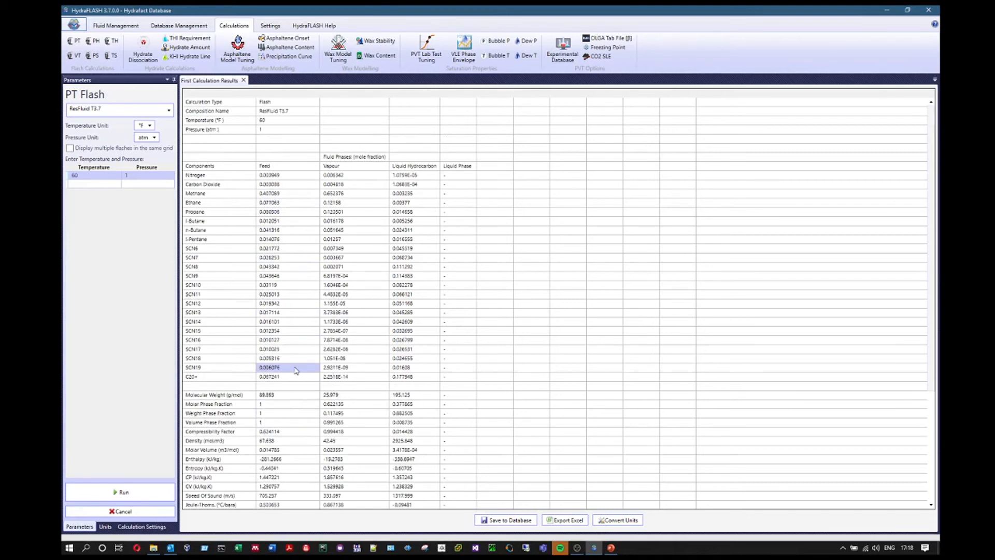
scroll(296, 370, down, 1)
scroll(297, 373, up, 1)
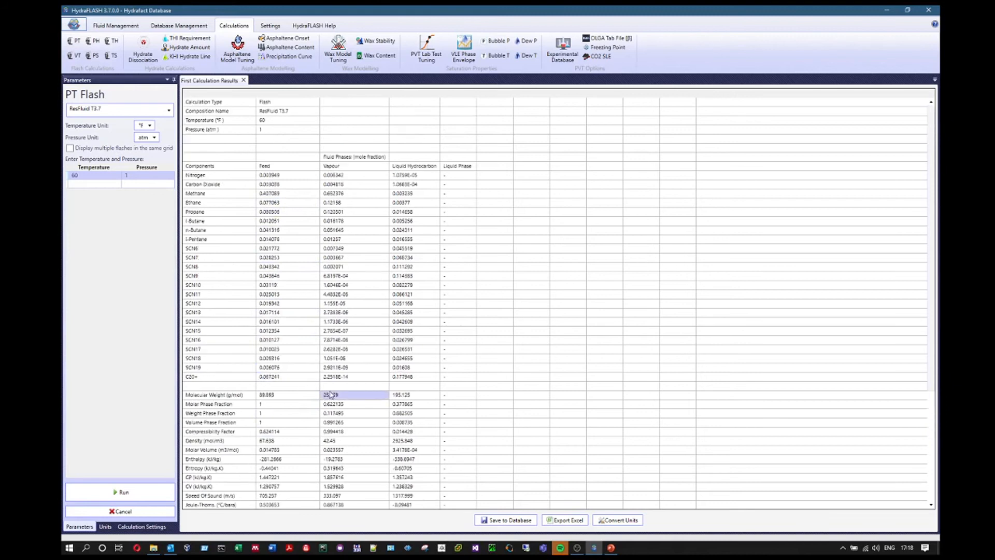
scroll(376, 404, down, 1)
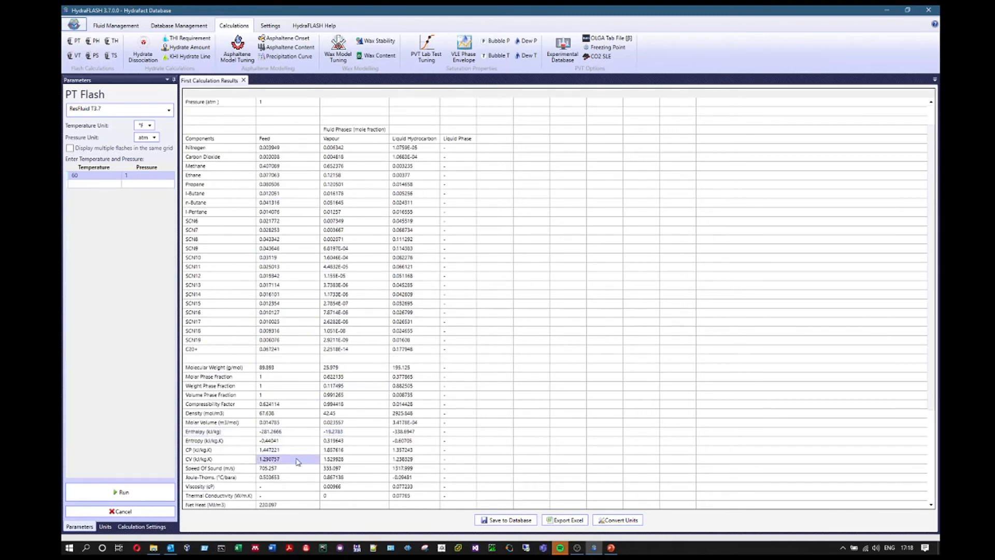
scroll(282, 166, up, 1)
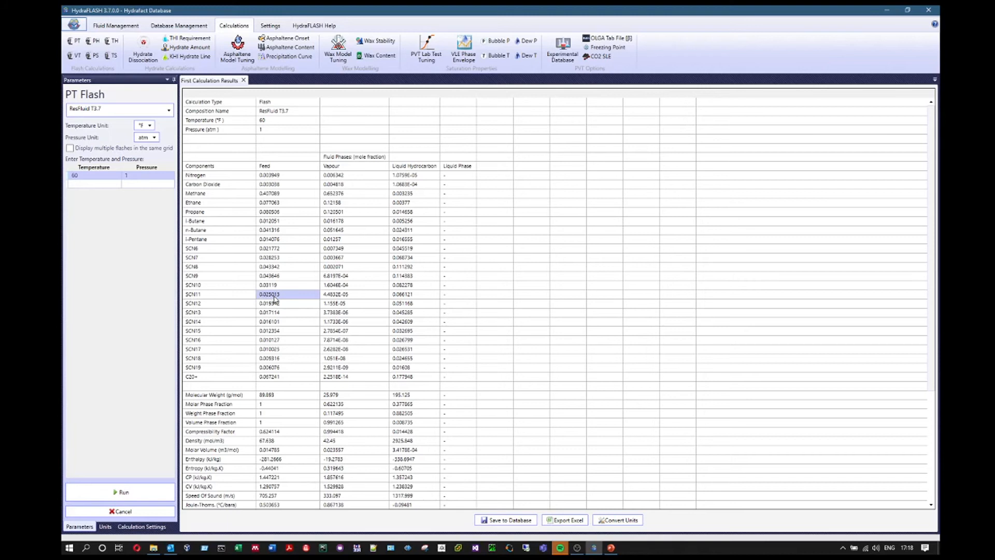
- Set up a VT flash for ResFluid T3.7 and set its temperature to 60 °F
click(72, 56)
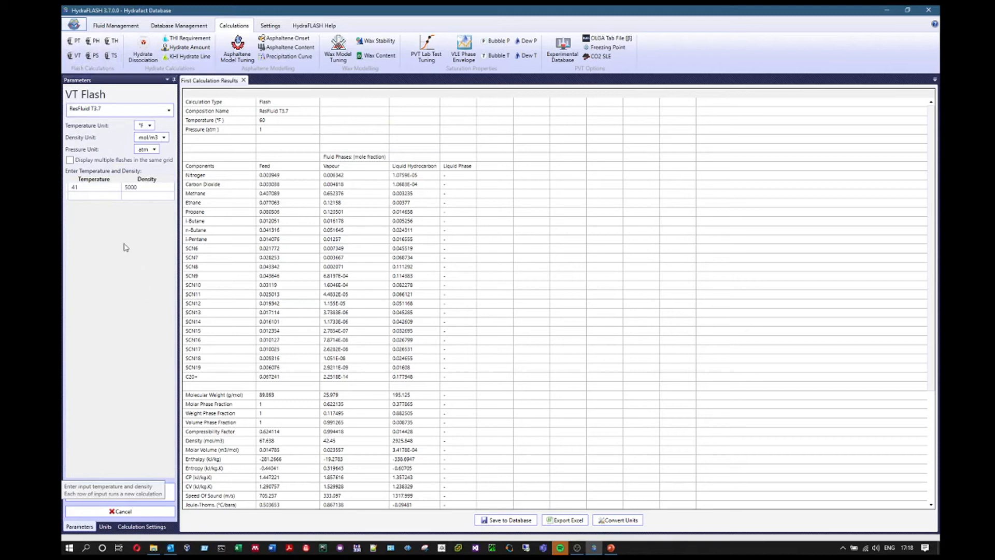
click(93, 190)
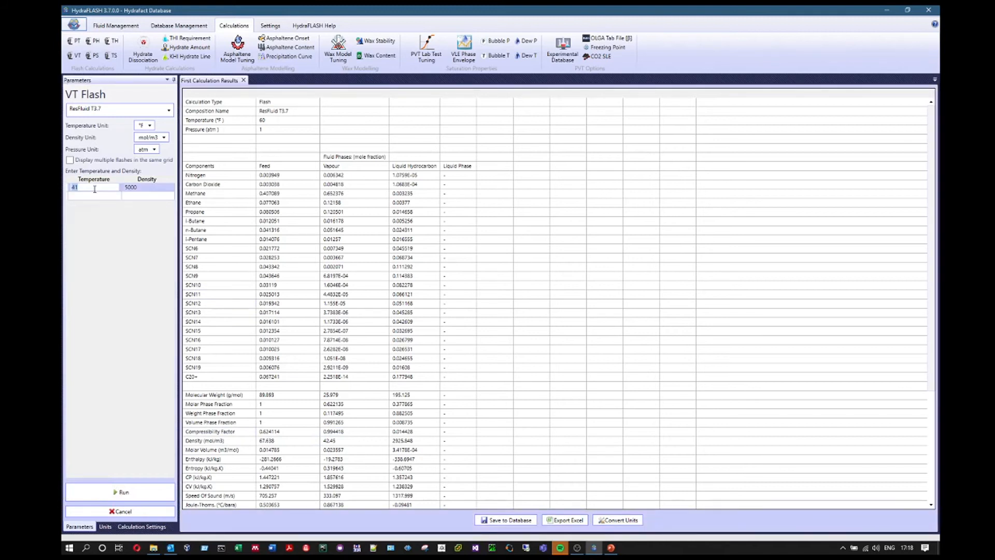
text(60)
click(148, 282)
- Set the VT flash density to the feed density from First Calculation Results, 67.638 mol/m3, and run the calculation
click(305, 461)
click(287, 442)
click(288, 413)
click(282, 441)
click(142, 187)
text(67.638)
click(152, 288)
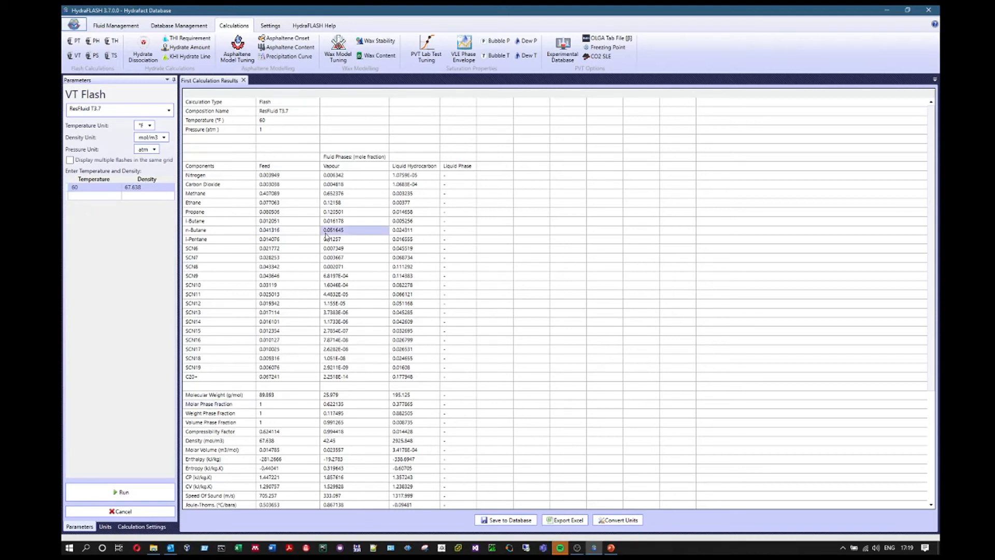
click(154, 491)
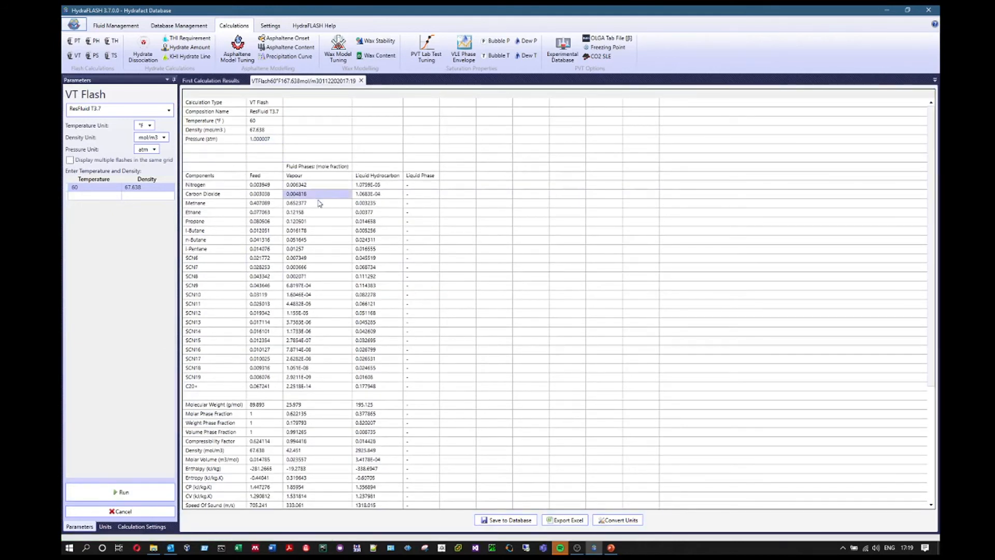
- Compare the VT flash result with First Calculation Results, checking the input density, calculated pressure and phase properties
click(210, 81)
click(286, 82)
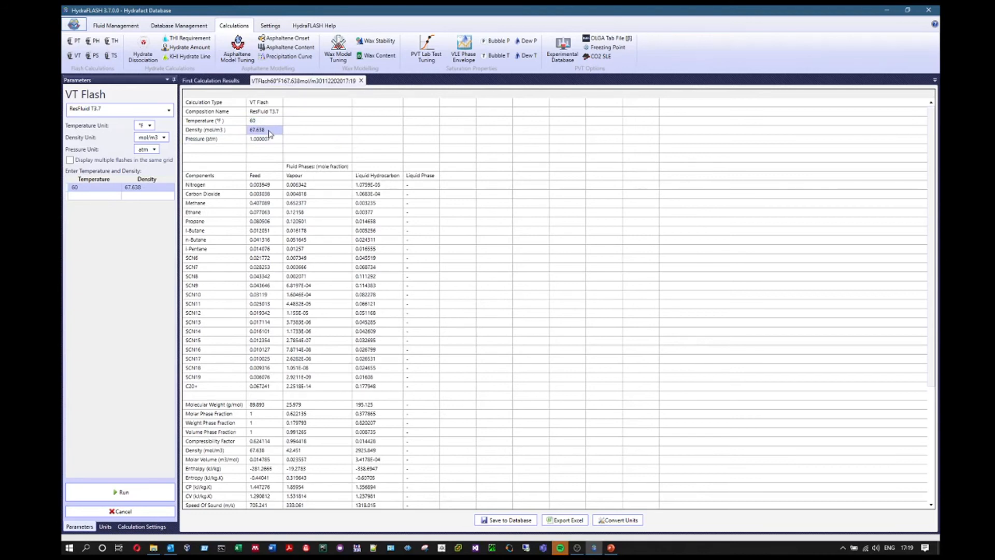
drag(269, 134, 270, 143)
scroll(478, 359, down, 3)
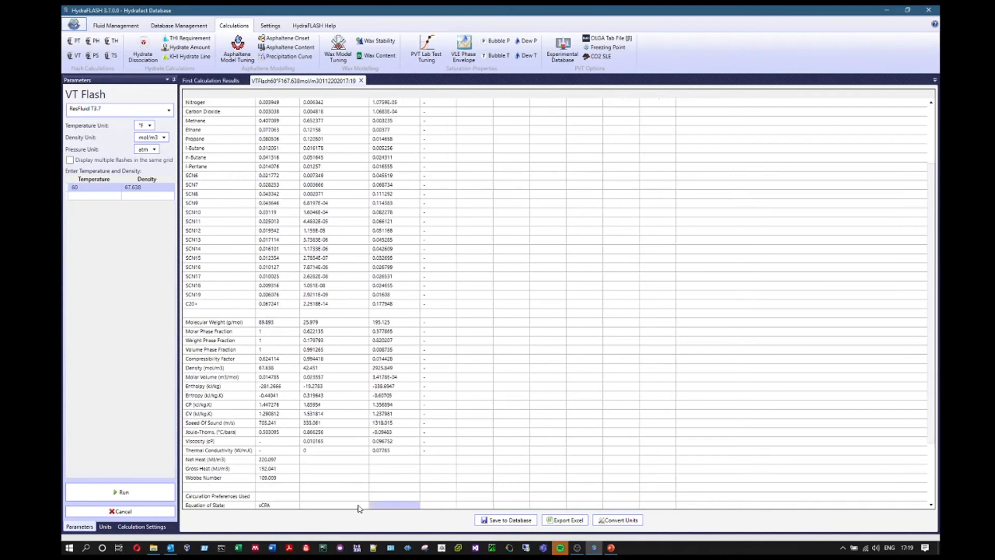
scroll(422, 403, up, 3)
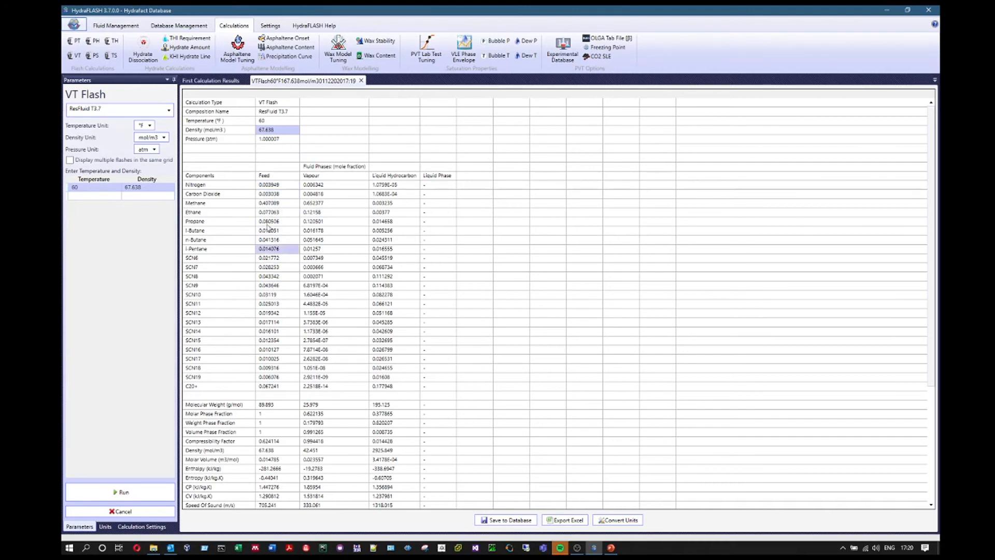
click(286, 405)
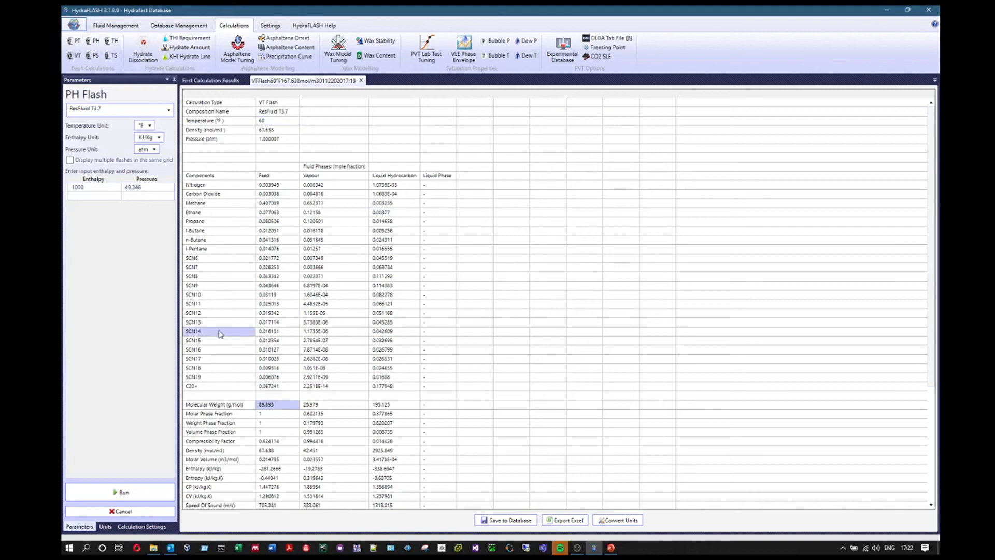
- Copy the feed enthalpy value from First Calculation Results for use in the PH flash
click(209, 82)
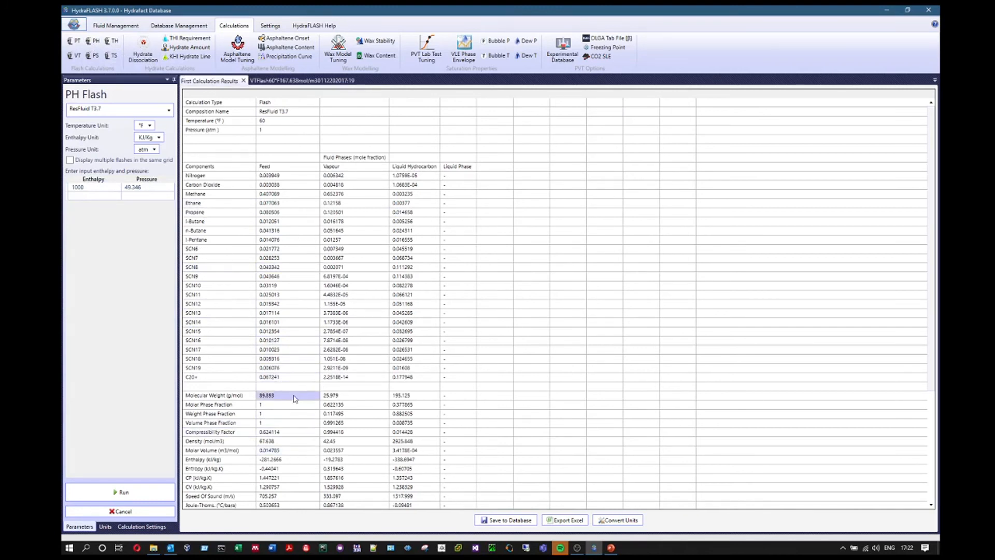
scroll(300, 415, down, 1)
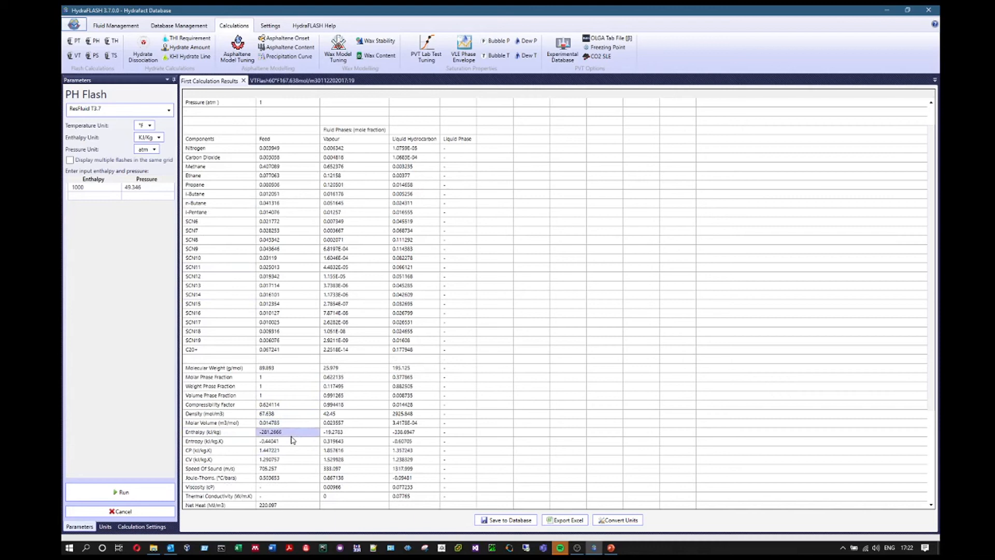
right_click(293, 438)
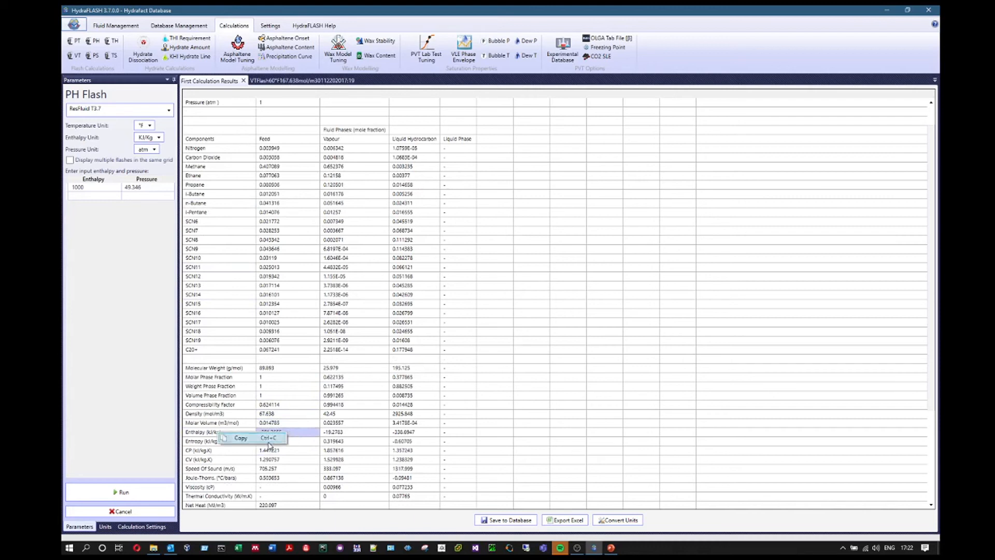
click(268, 440)
click(522, 307)
- Clear the PH flash enthalpy input and set it to 1 kJ/kg
double_click(98, 189)
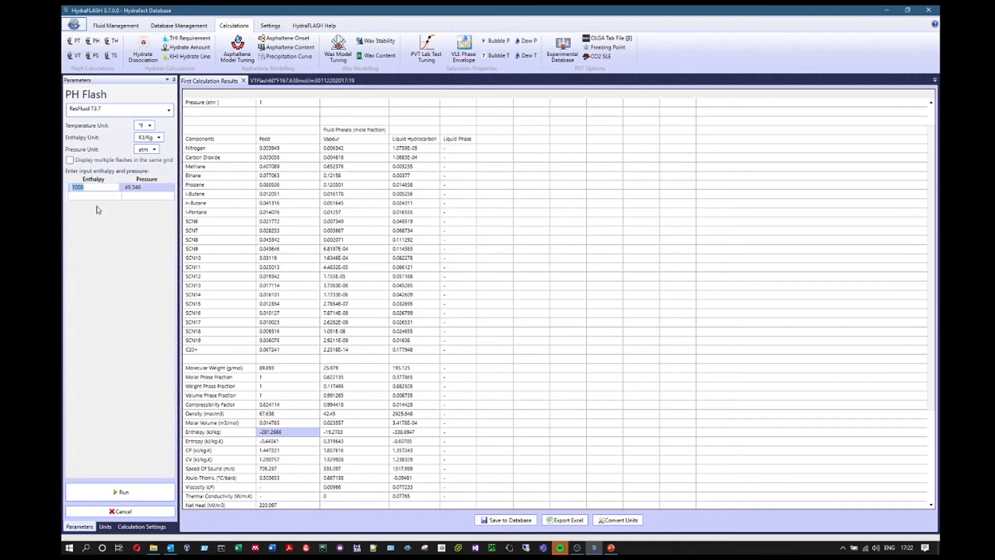
right_click(94, 188)
click(118, 216)
key(BackSpace)
key(BackSpace)
key(BackSpace)
key(BackSpace)
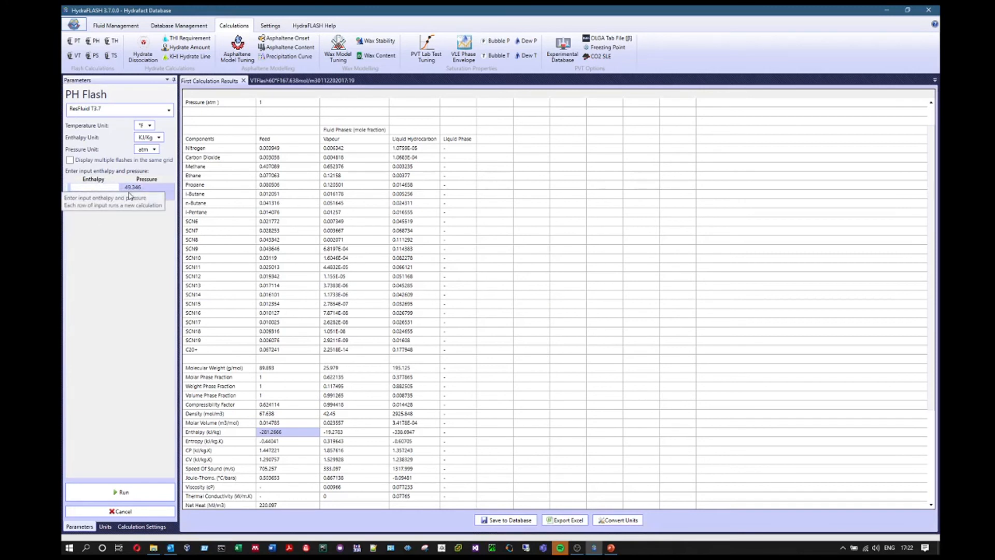
click(91, 188)
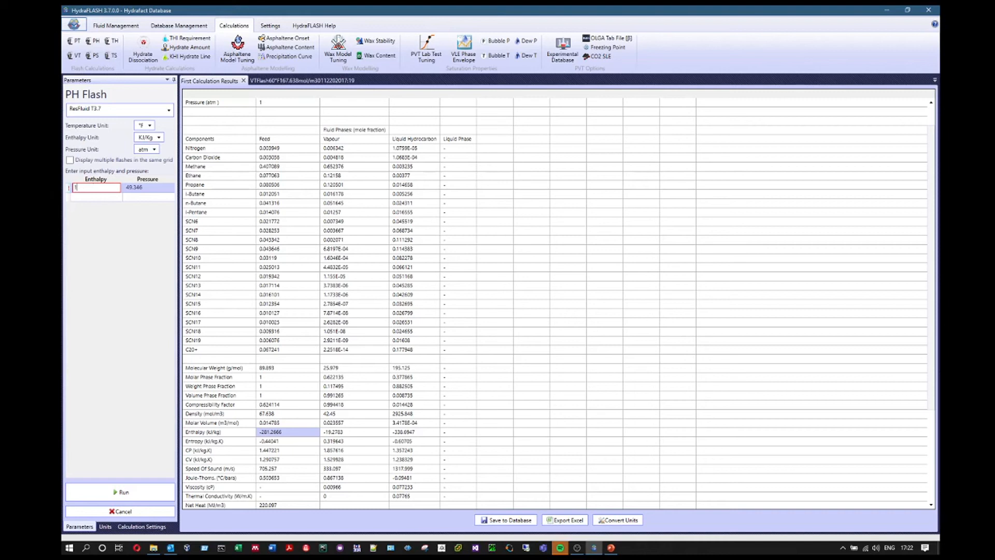
key(Return)
- Set the PH flash enthalpy to -281.2666 kJ/kg by copying the feed enthalpy from First Calculation Results
right_click(286, 435)
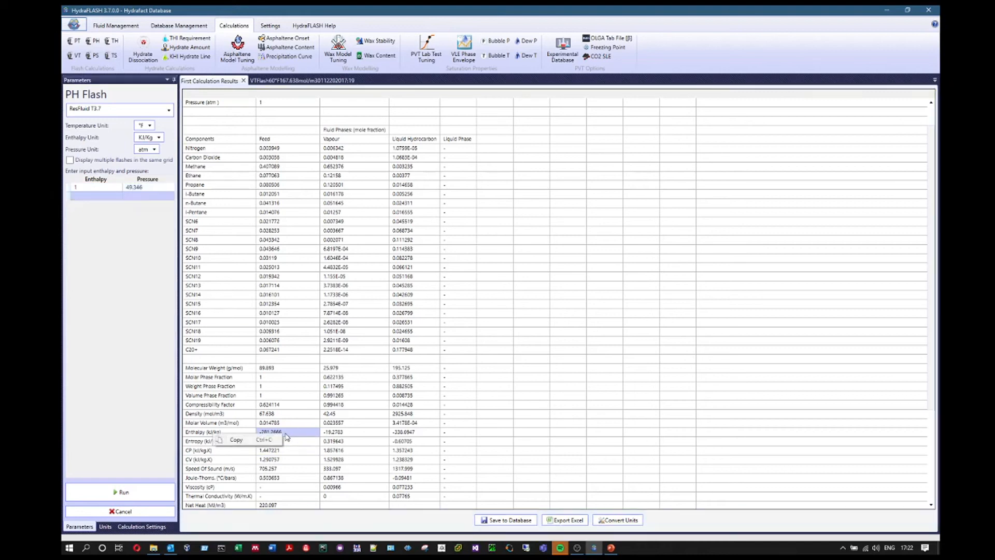
click(235, 439)
click(526, 310)
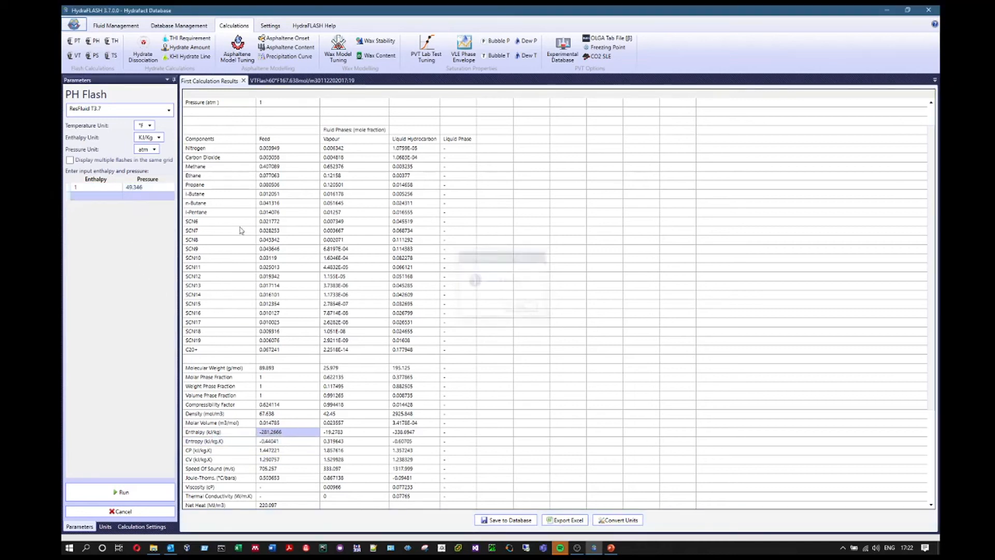
click(102, 189)
double_click(101, 188)
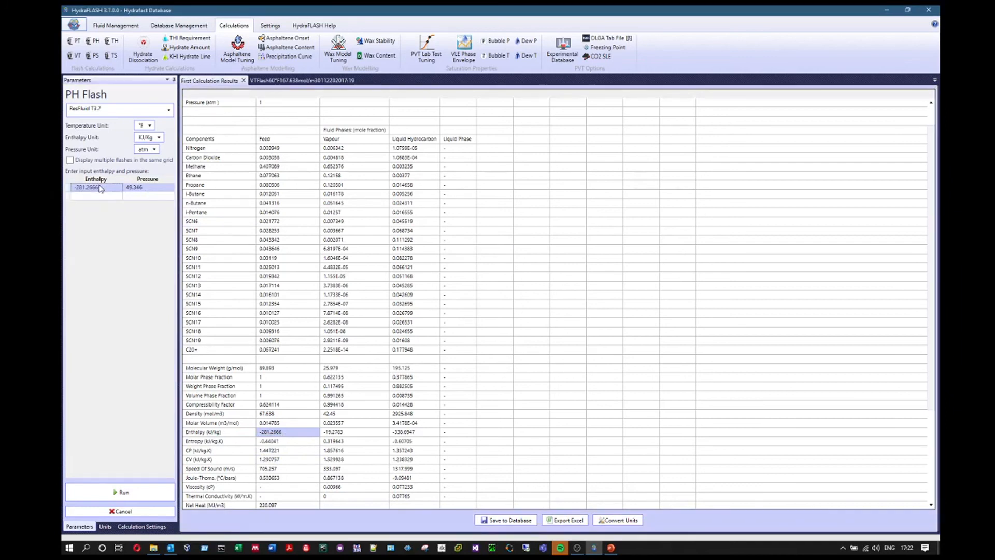
key(ctrl+v)
key(Return)
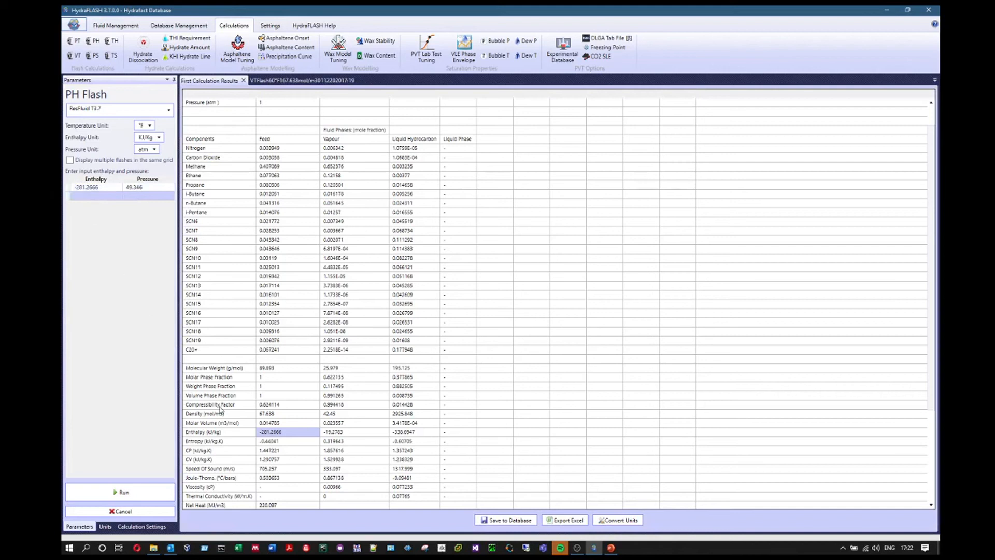
- Set the PH flash pressure to 1 atm, matching the pressure in First Calculation Results
drag(270, 432, 284, 442)
click(282, 432)
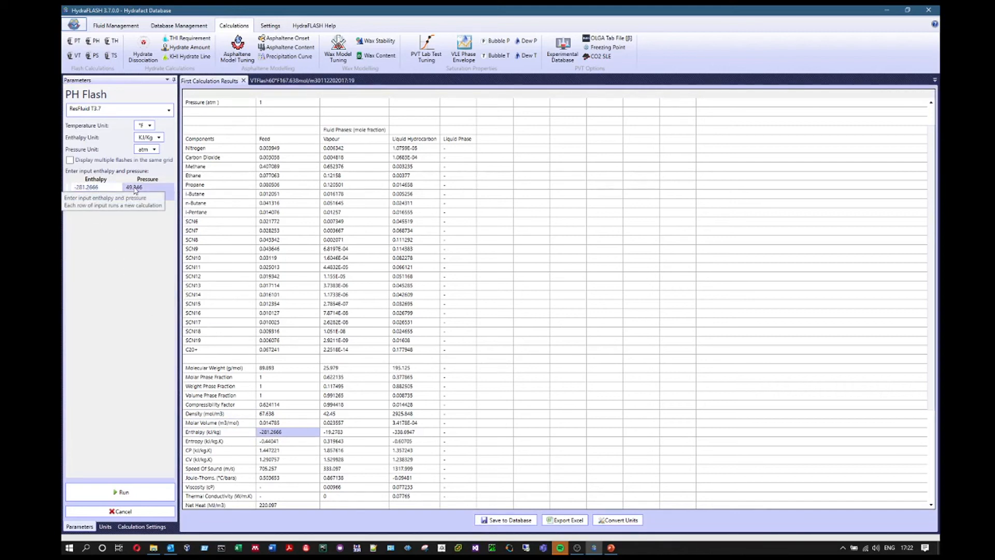
scroll(218, 278, up, 1)
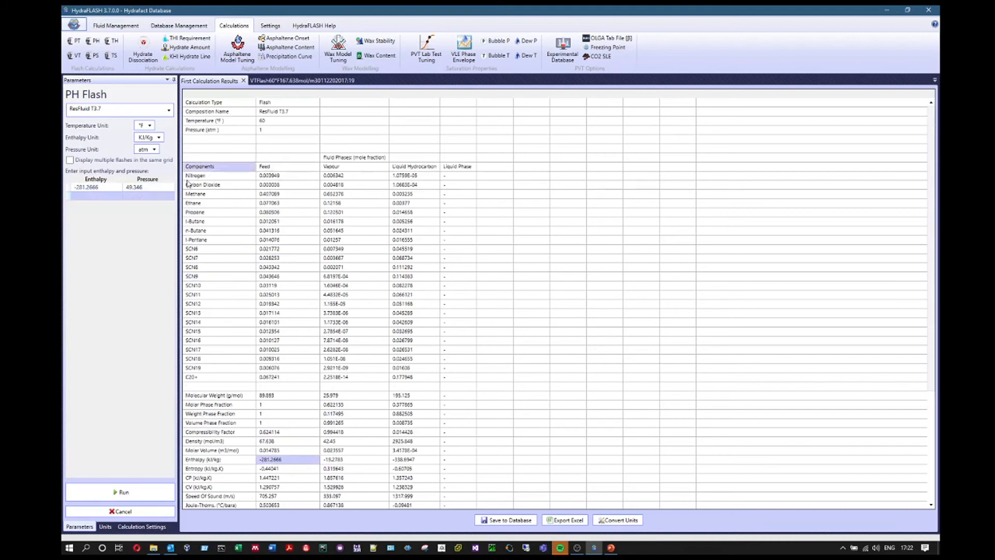
double_click(151, 190)
text(1)
click(154, 266)
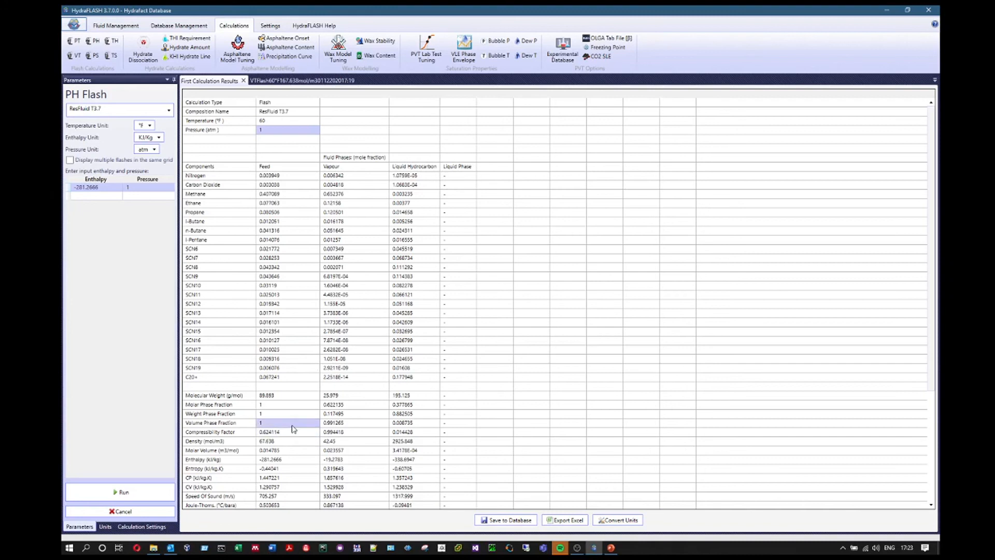
- Run the PH flash for ResFluid T3.7 and review its phase compositions and calculated properties
click(288, 460)
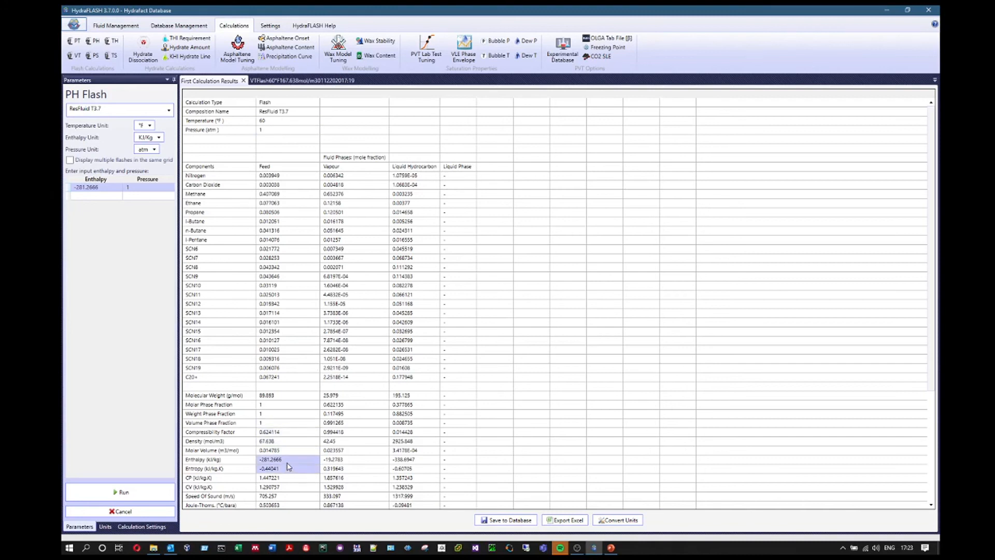
click(288, 130)
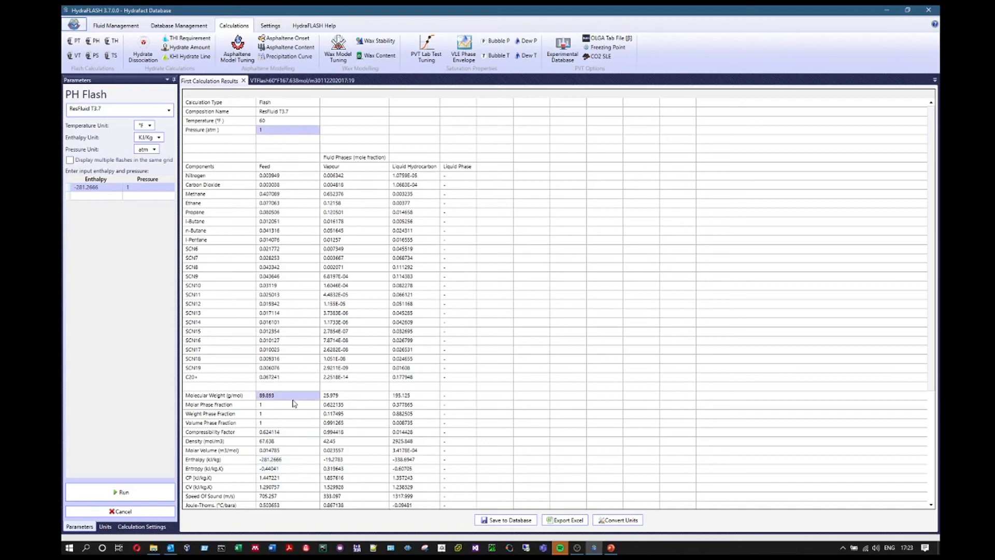
click(290, 124)
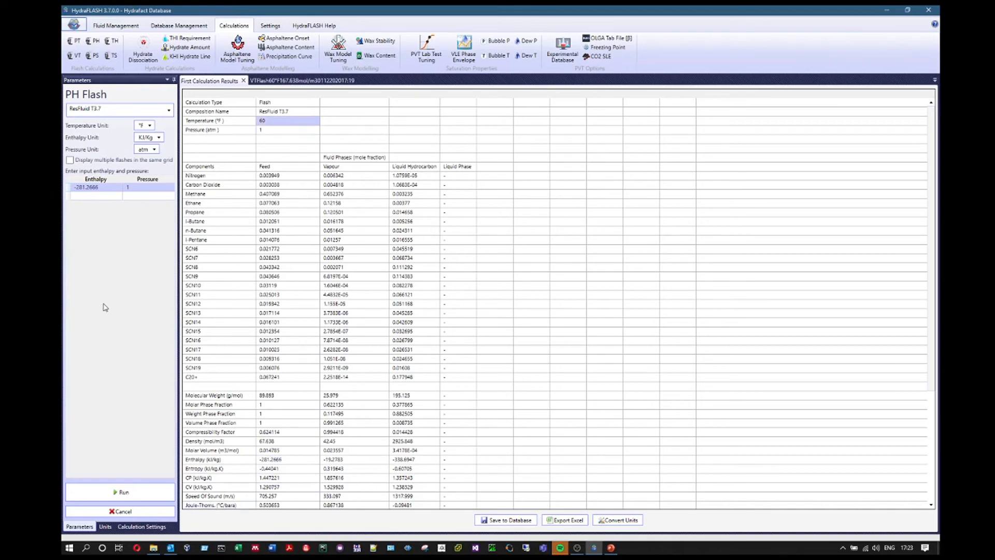
click(129, 493)
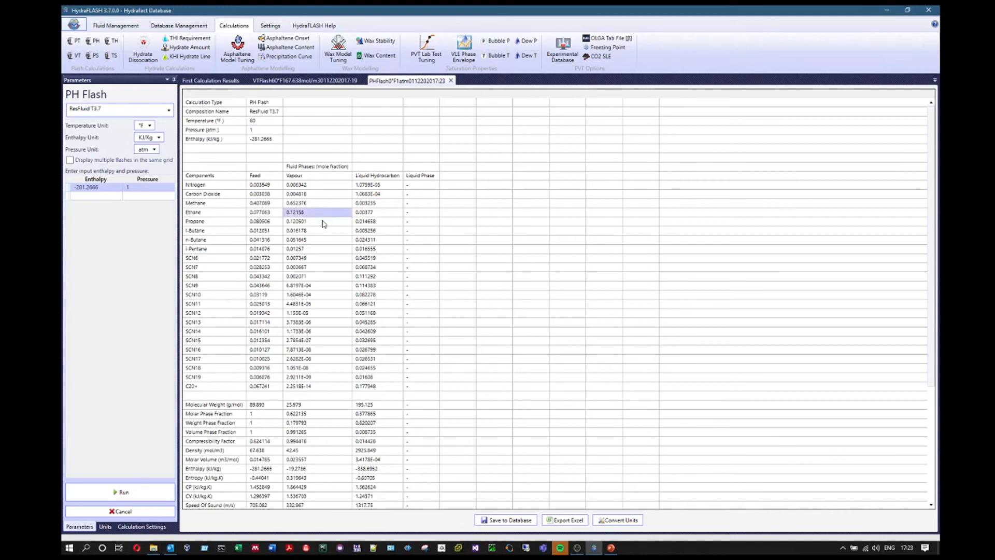
drag(231, 182, 455, 389)
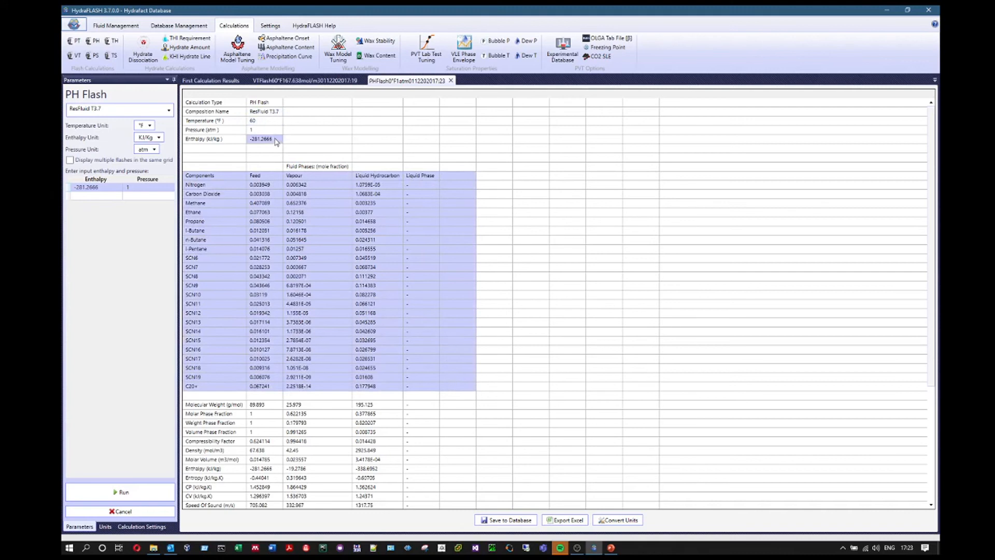
drag(213, 404, 380, 538)
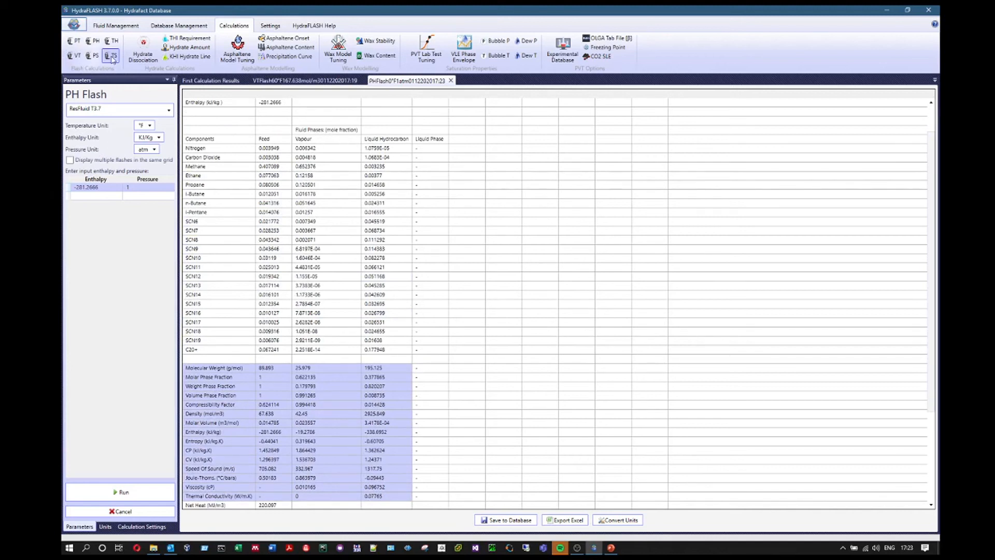
- Set up a TS flash with the feed entropy -0.44041 kJ/kg.K copied from First Calculation Results and a temperature of 60 °F
click(111, 56)
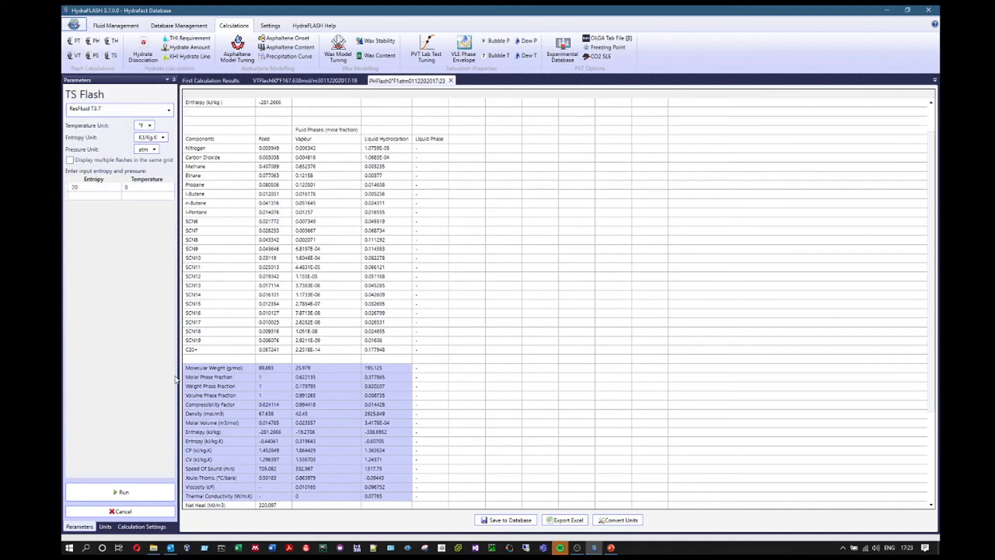
click(205, 81)
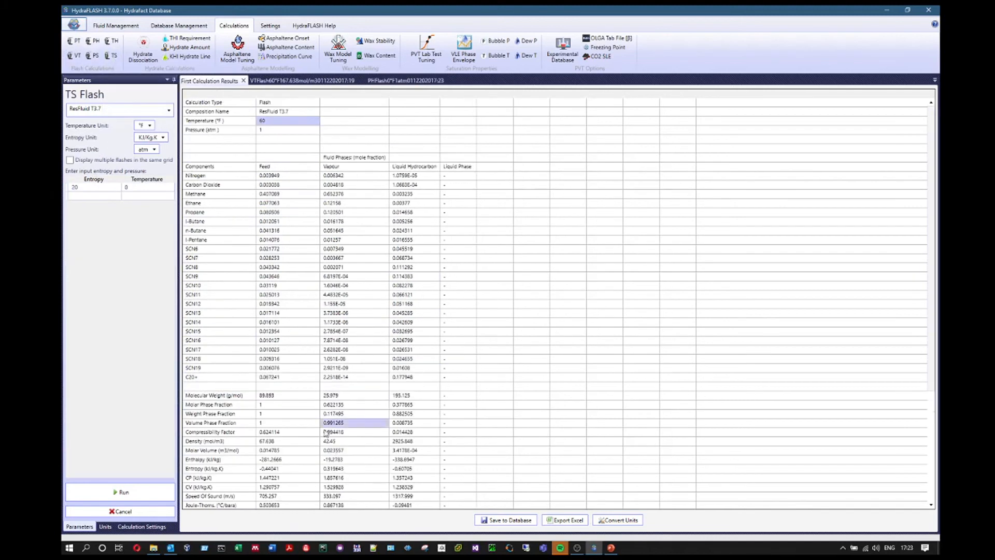
click(285, 471)
click(96, 187)
key(ctrl+v)
click(148, 189)
text(60)
key(Return)
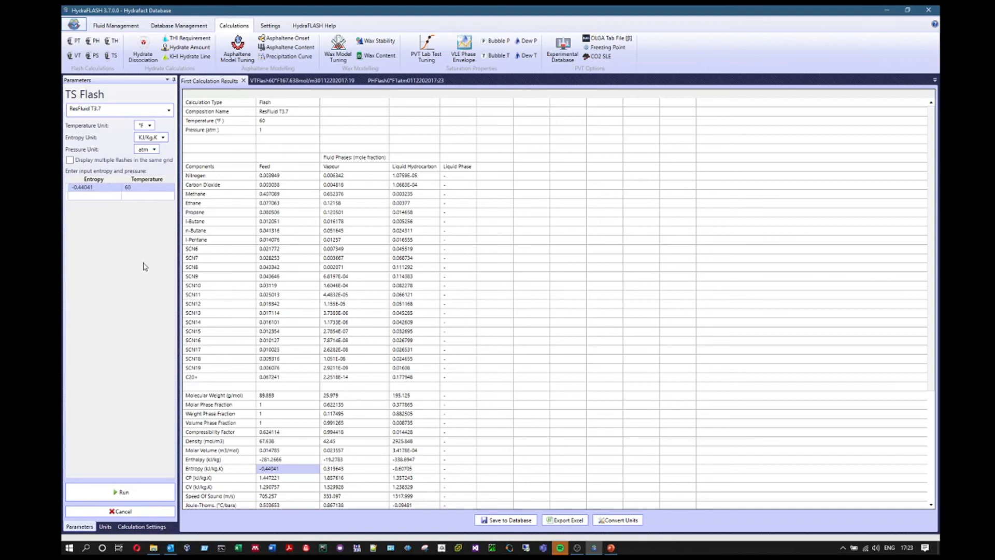
- Run the TS flash and check the pressure, temperature and entropy in its results
click(150, 492)
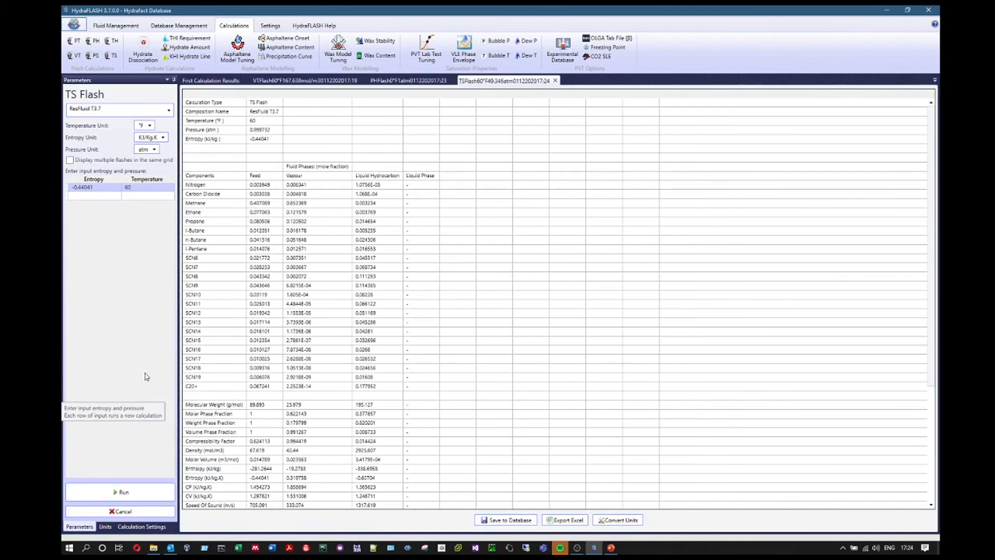
click(262, 131)
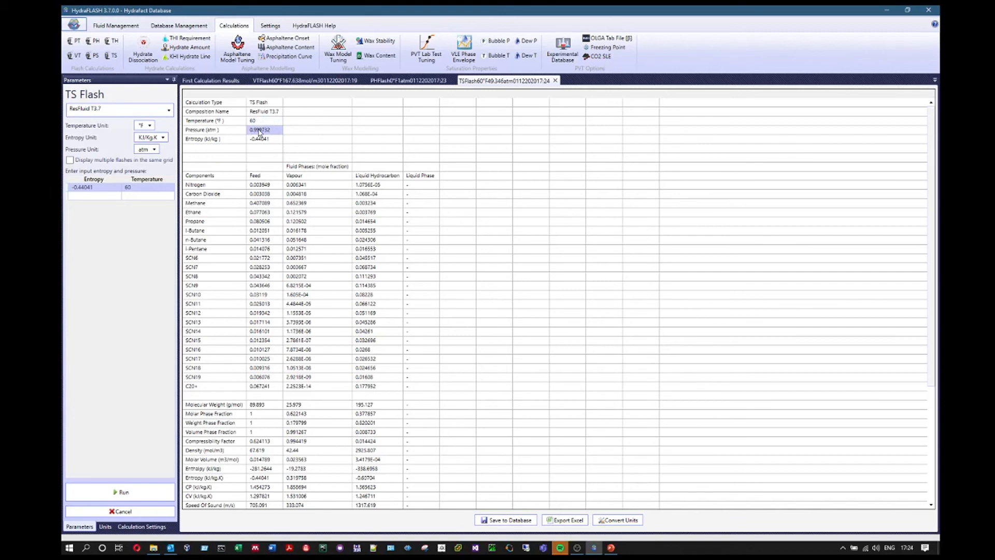
click(264, 122)
click(272, 139)
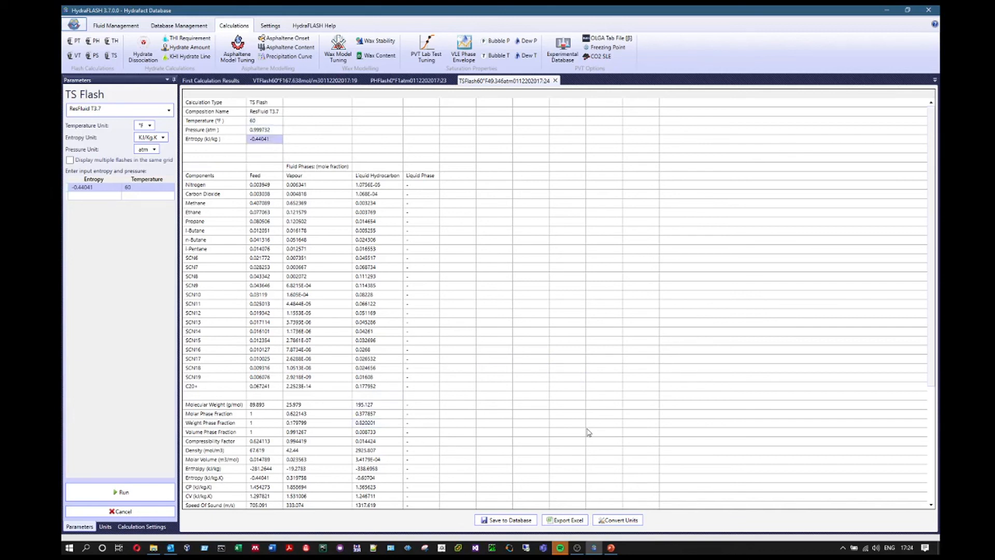
- Save the TS flash result to the database under the name TS Flash
click(514, 521)
drag(531, 276, 359, 278)
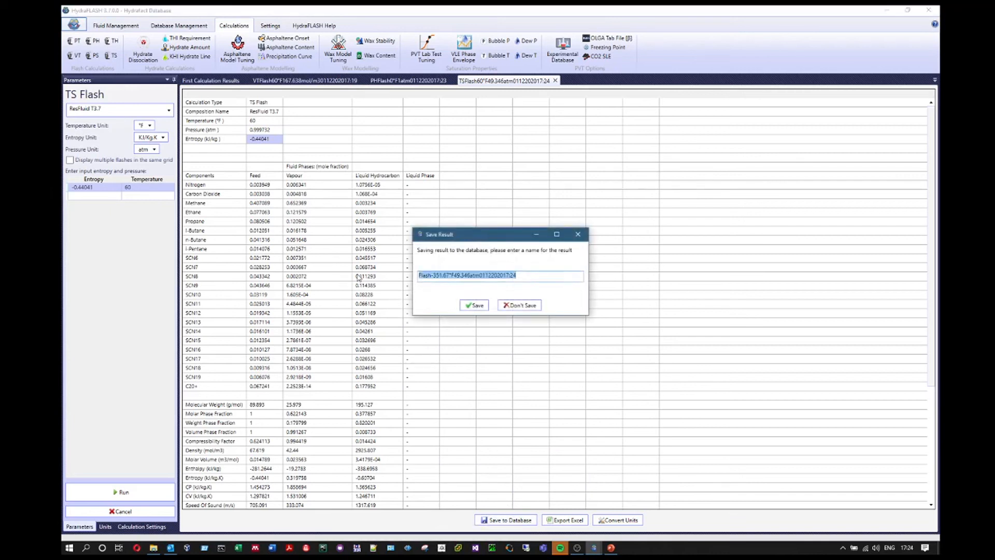
text(TS)
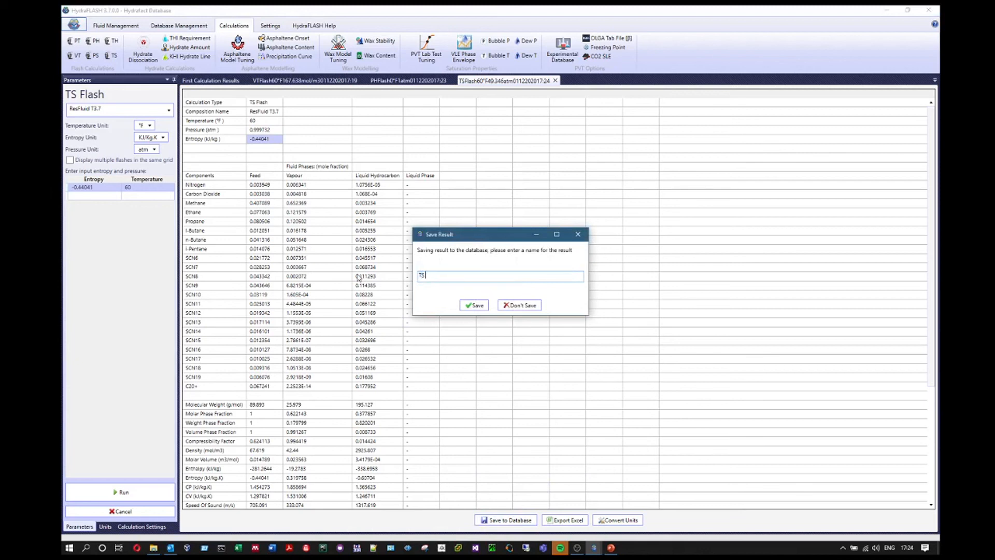
key(BackSpace)
key(BackSpace)
key(BackSpace)
key(BackSpace)
key(BackSpace)
click(474, 305)
- Save the PH flash result to the database under the name PH Flash
click(402, 81)
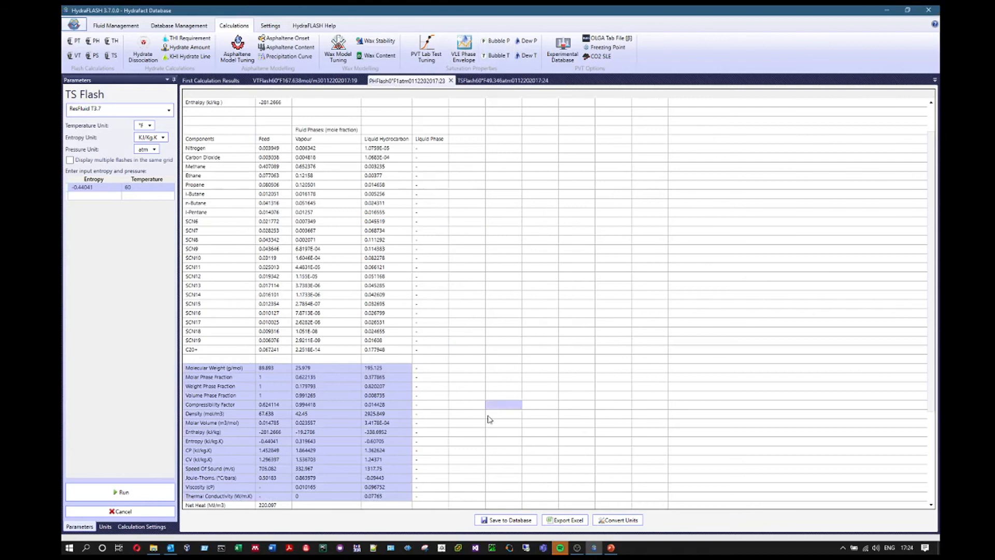
click(507, 520)
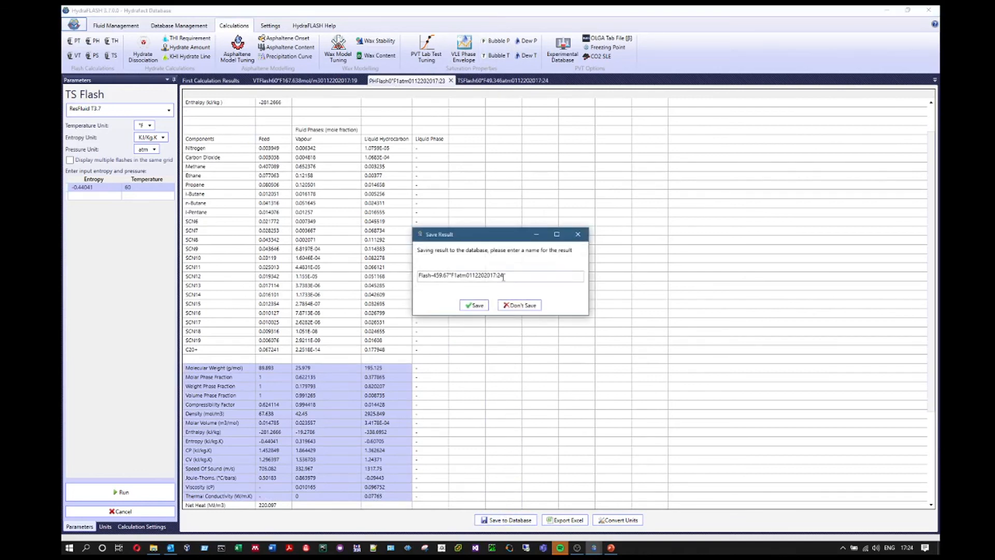
text(PH Flash)
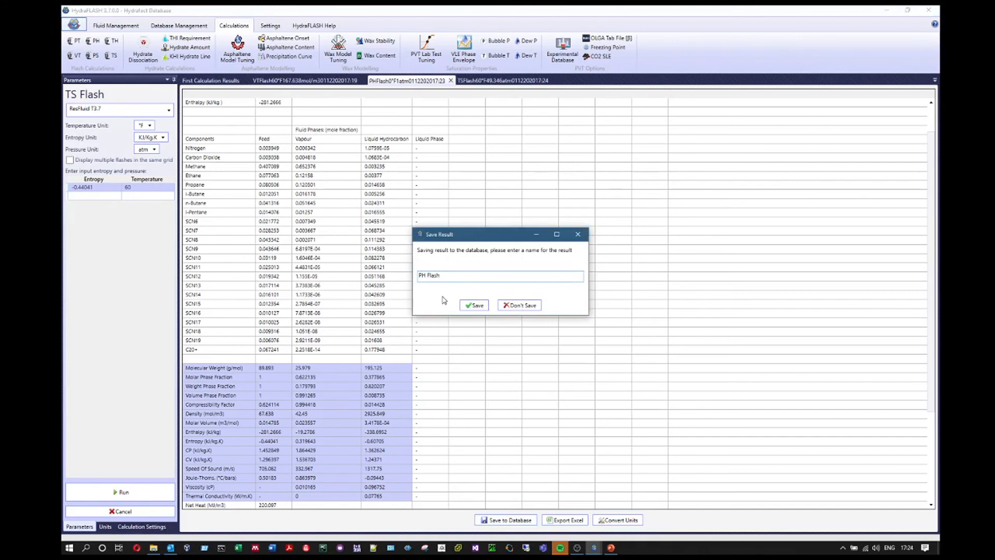
click(473, 306)
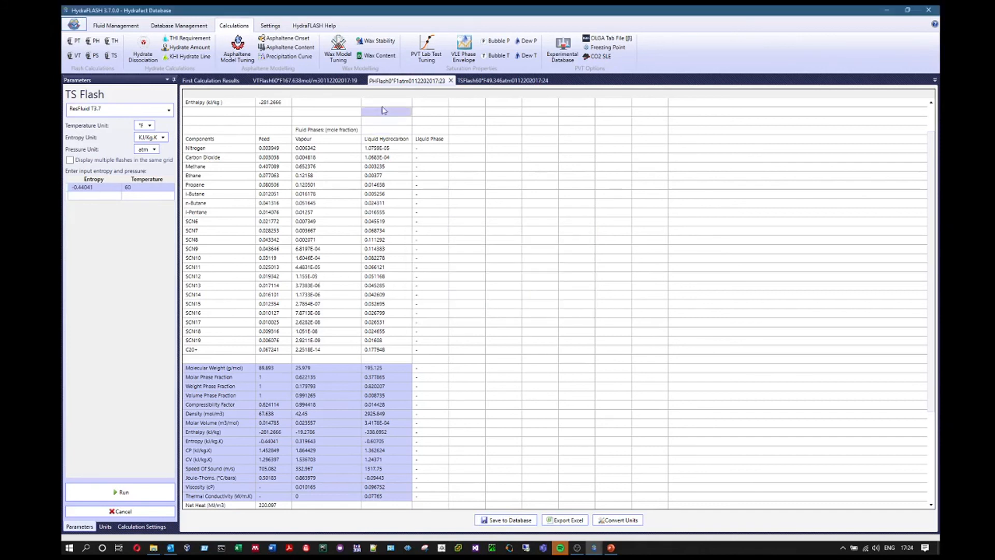
- Save the VT flash result to the database under the name VT Flash
click(337, 81)
click(510, 520)
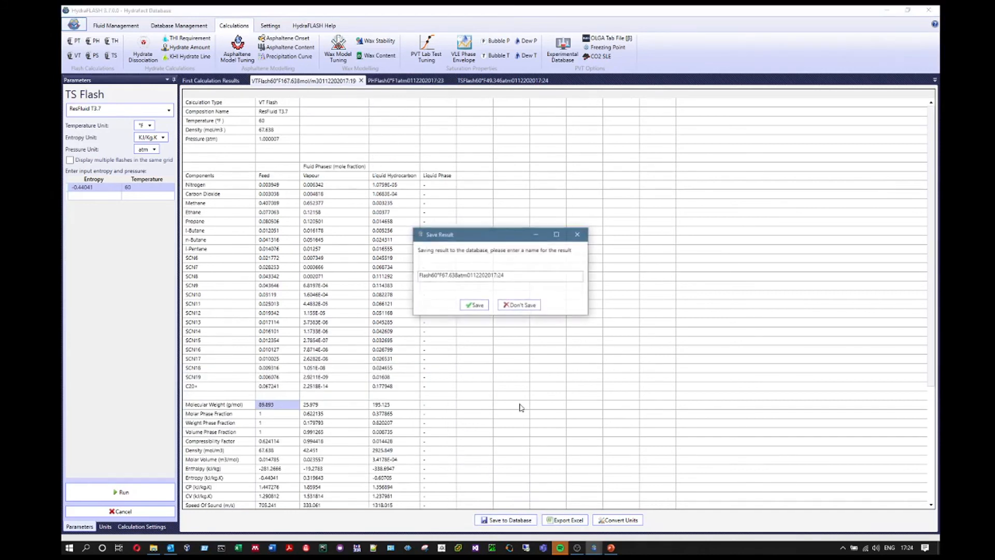
text(VT Flash)
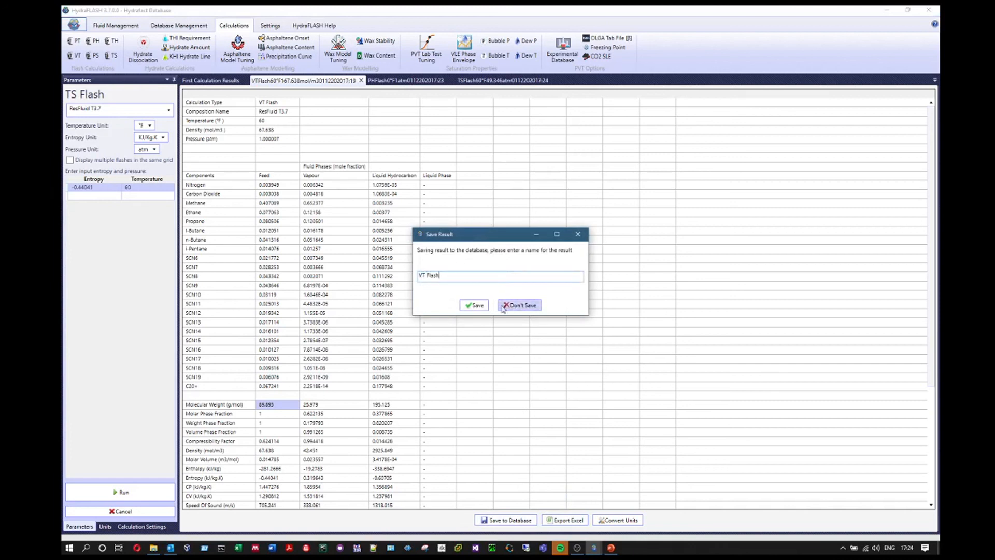
click(474, 306)
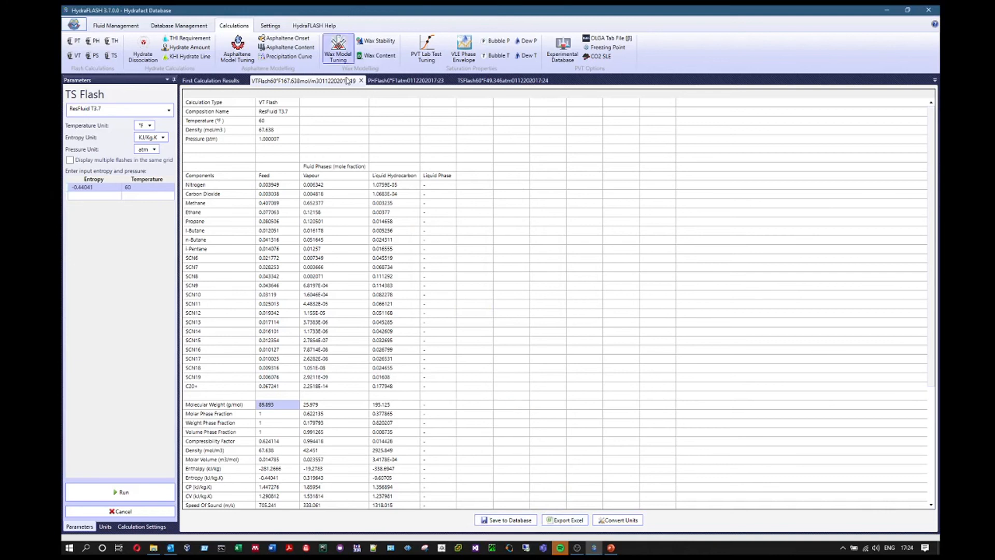
- Close all open calculation results, including the VT flash result
right_click(200, 81)
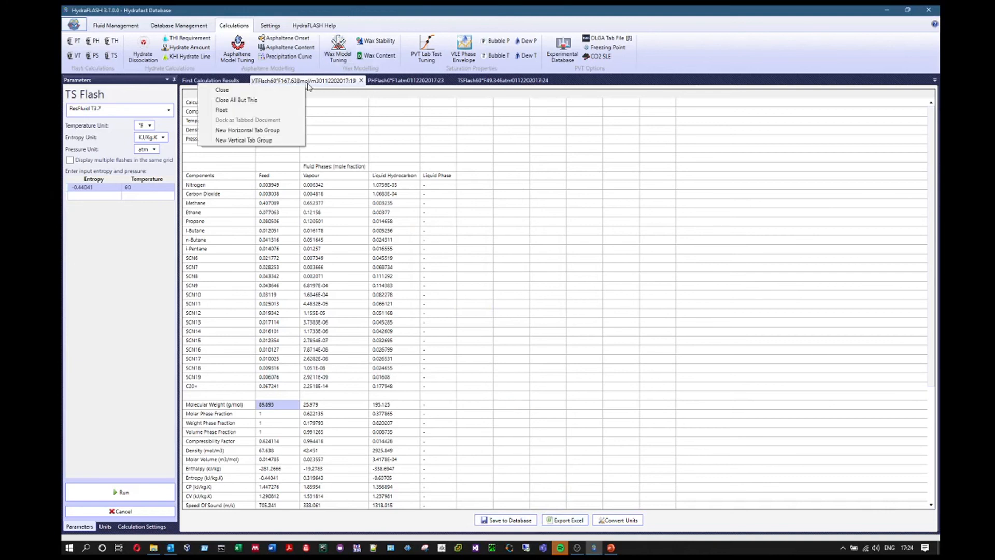
click(238, 99)
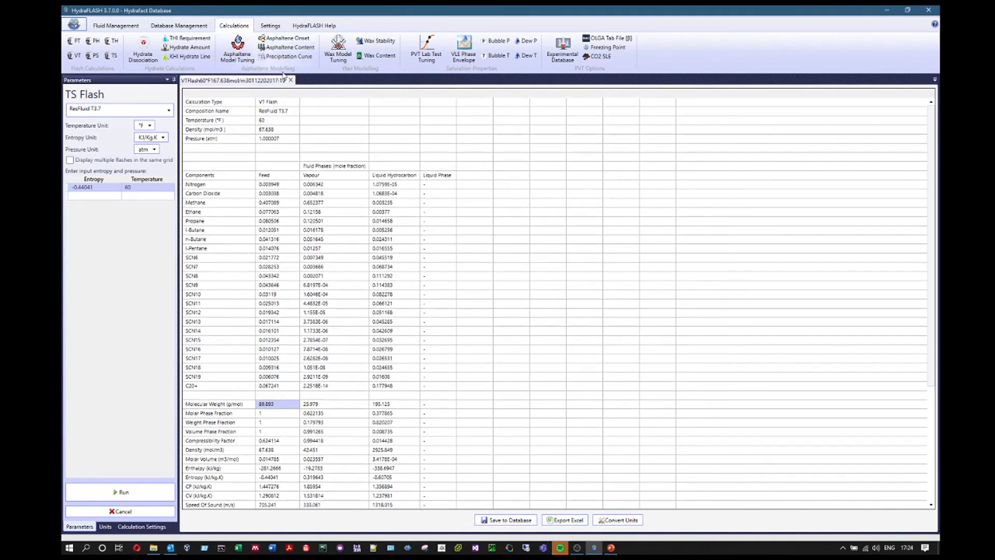
click(291, 80)
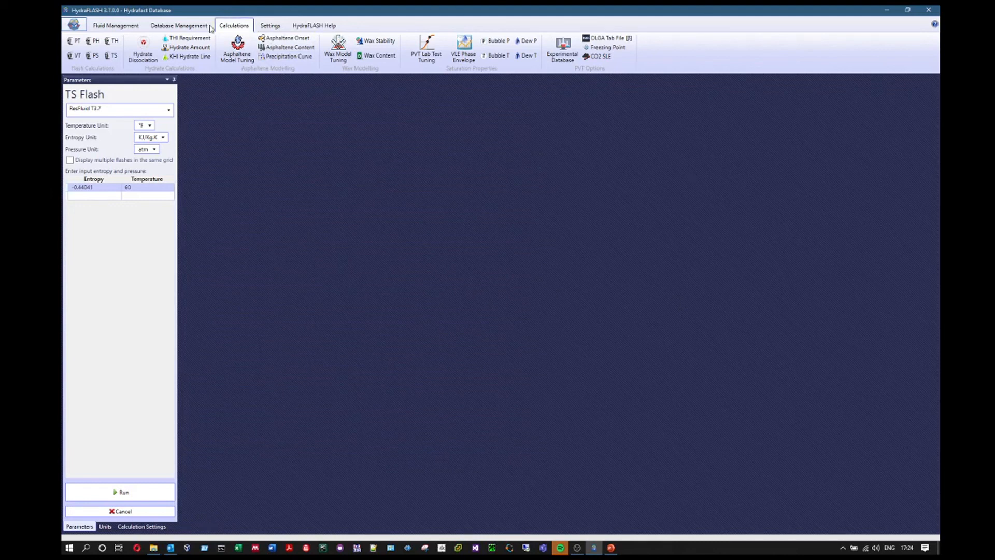
- Open the list of saved results and select today's entries to inspect their composition and calculation preferences
click(186, 24)
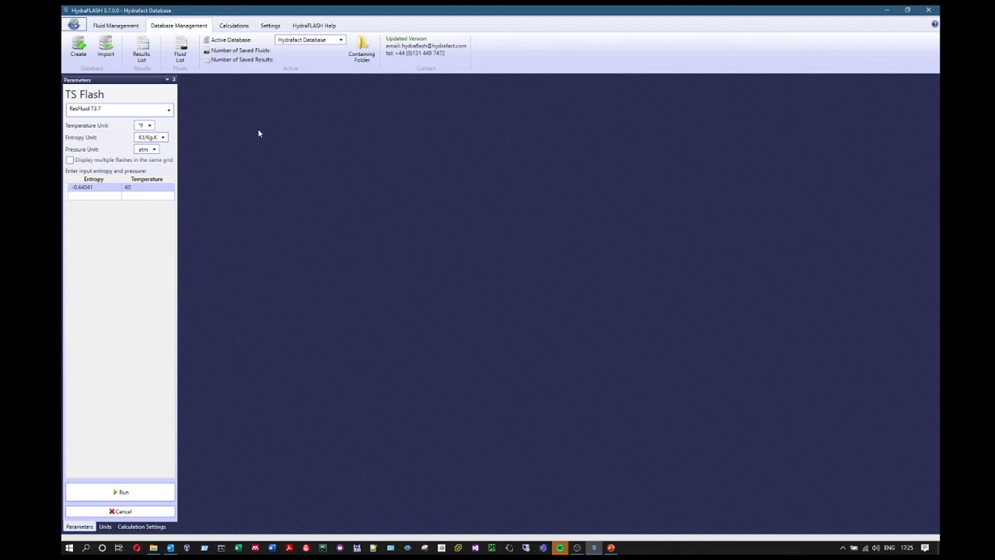
click(154, 58)
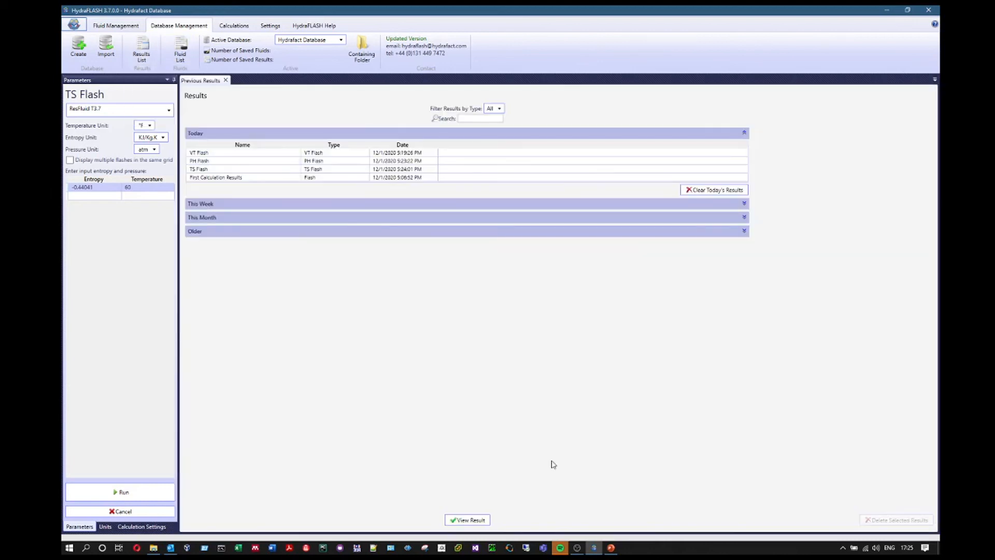
click(262, 153)
shift+click(349, 178)
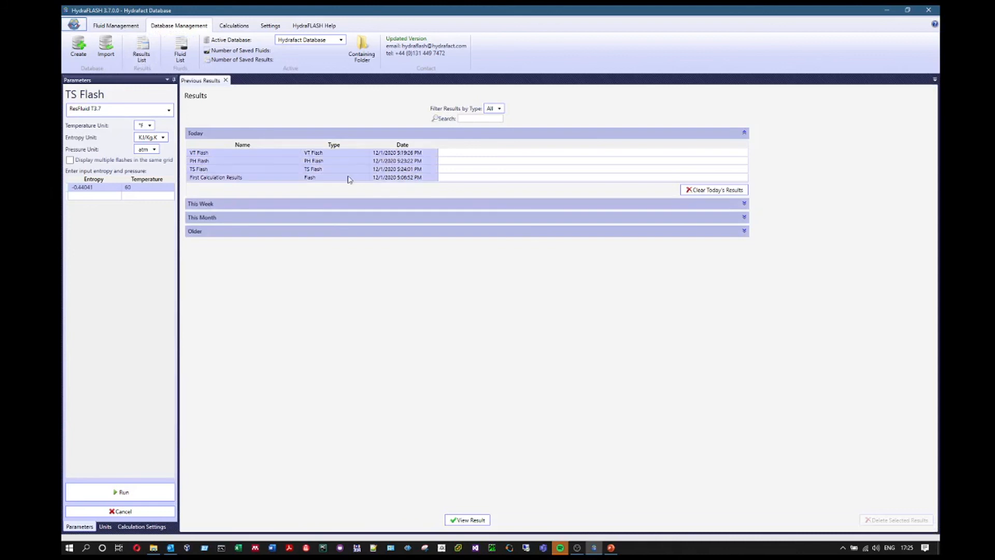
click(232, 156)
ctrl+click(233, 160)
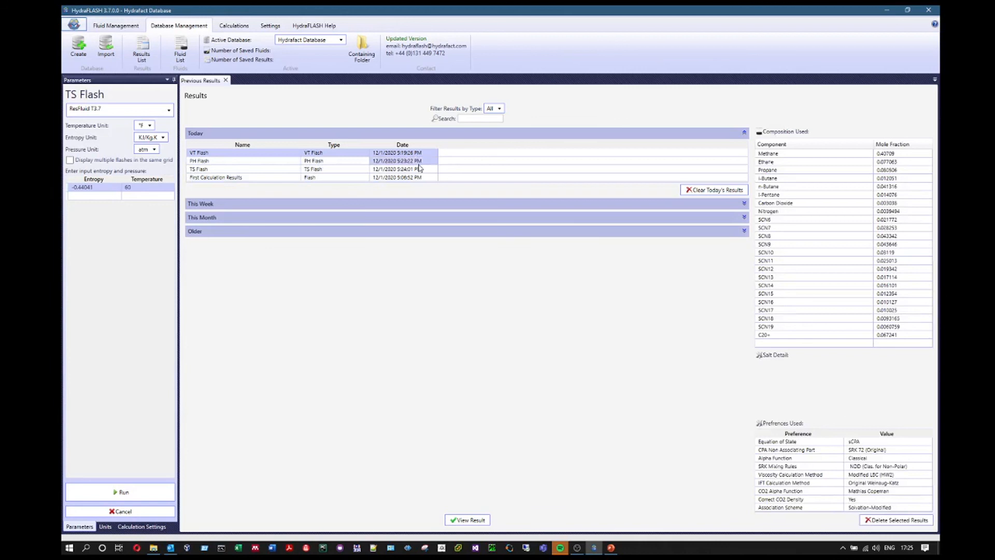
click(228, 180)
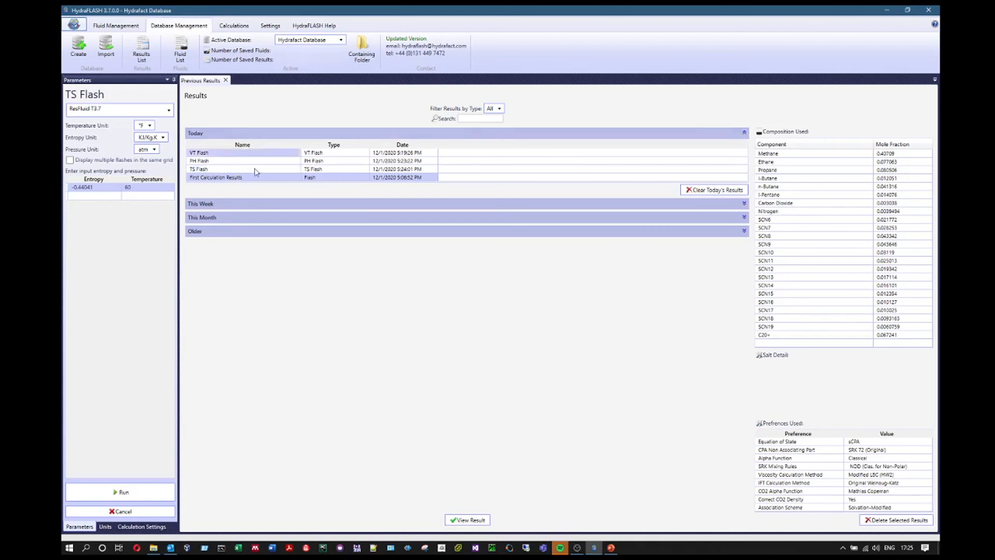
- Open the saved TS Flash result and review its phase properties and calculation preferences
click(217, 170)
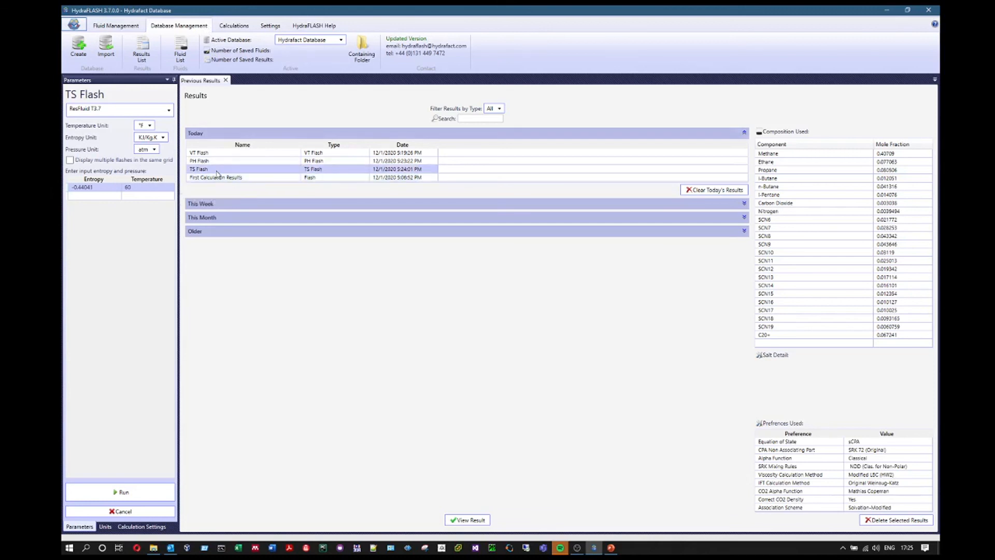
double_click(217, 171)
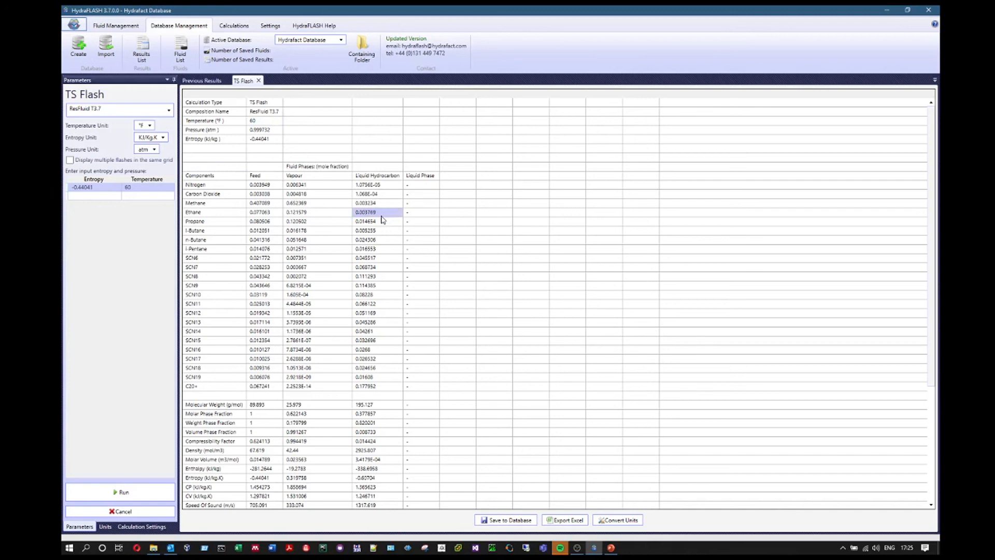
scroll(402, 262, down, 4)
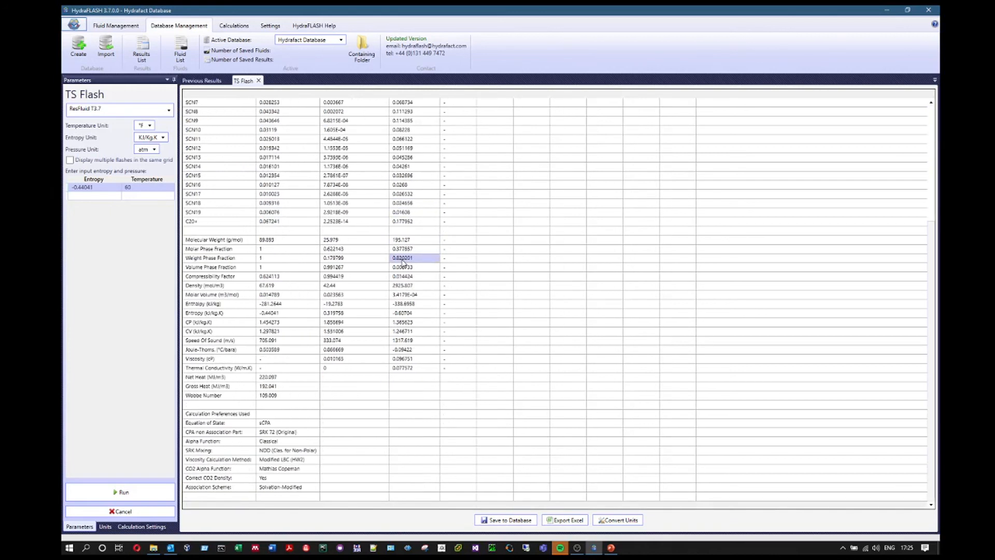
- Close the retrieved TS Flash result and the list of saved results
scroll(403, 262, up, 10)
click(258, 80)
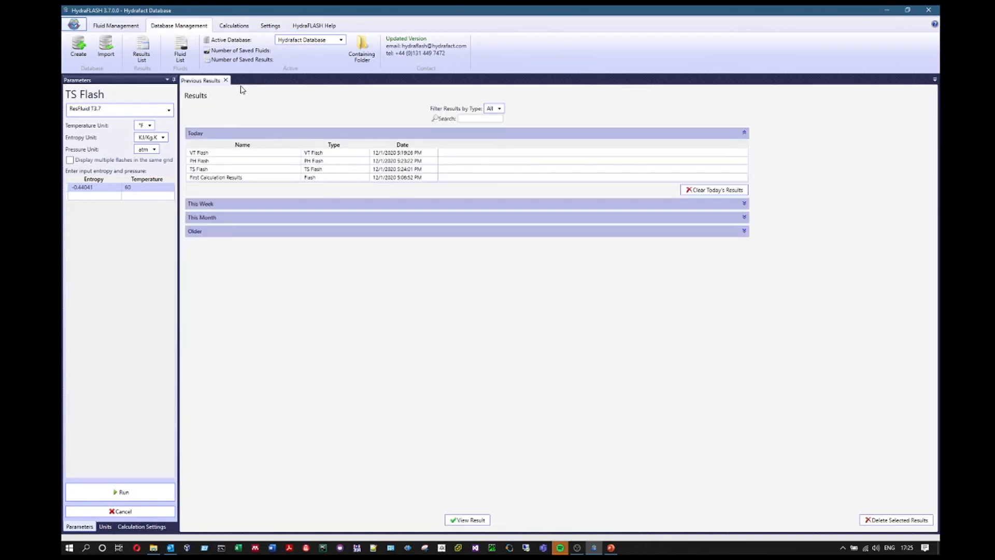
click(226, 81)
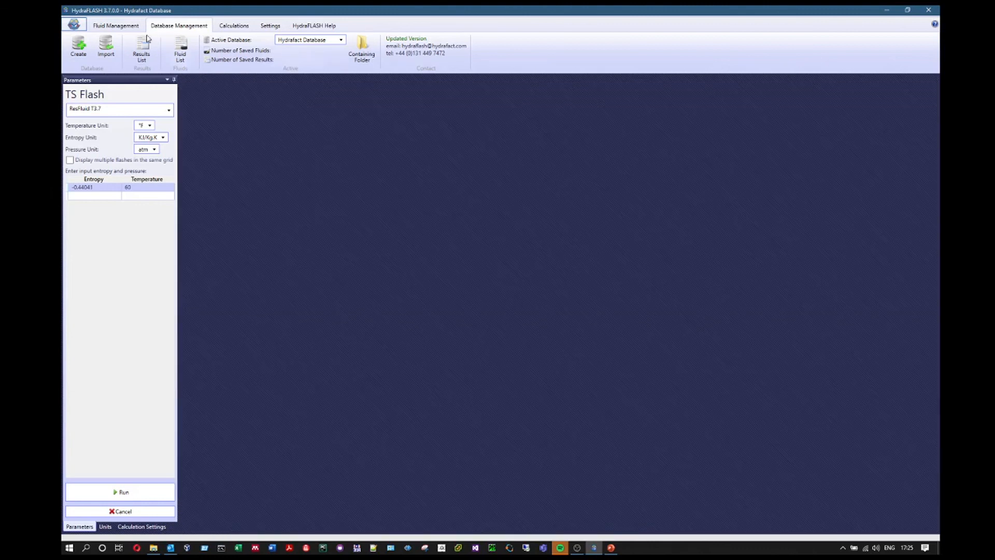
- Set the equation of state to SRK in the calculation settings and return to the flash parameters
click(120, 28)
click(234, 25)
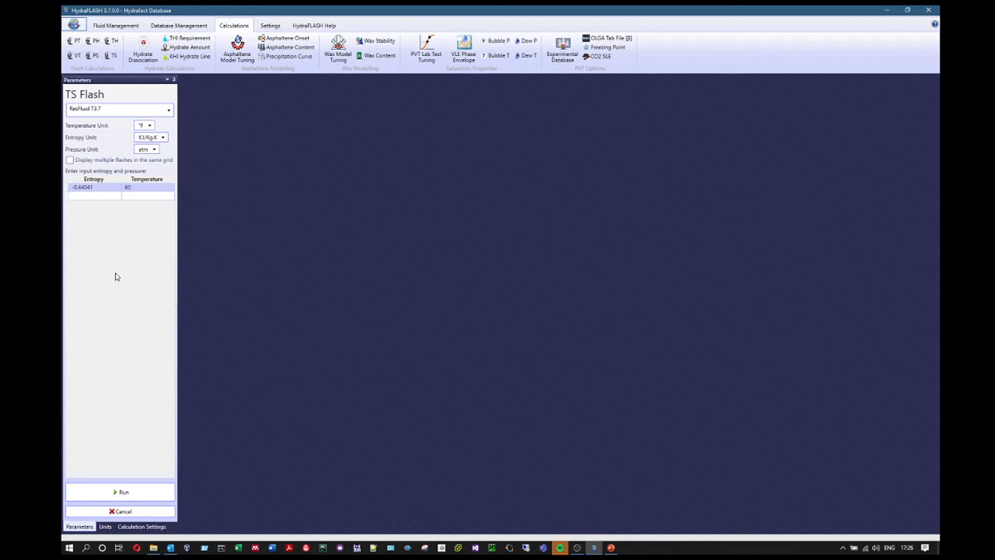
click(155, 526)
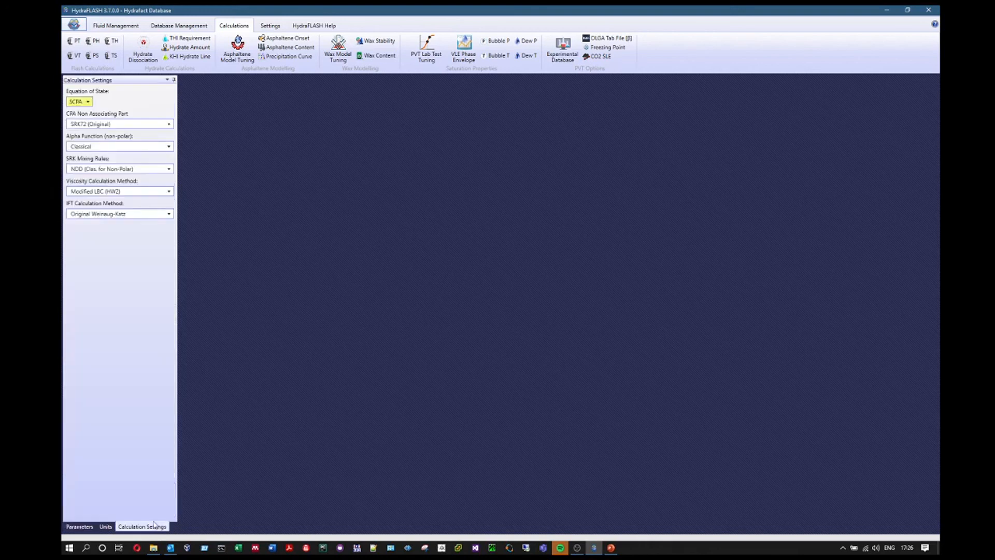
click(88, 102)
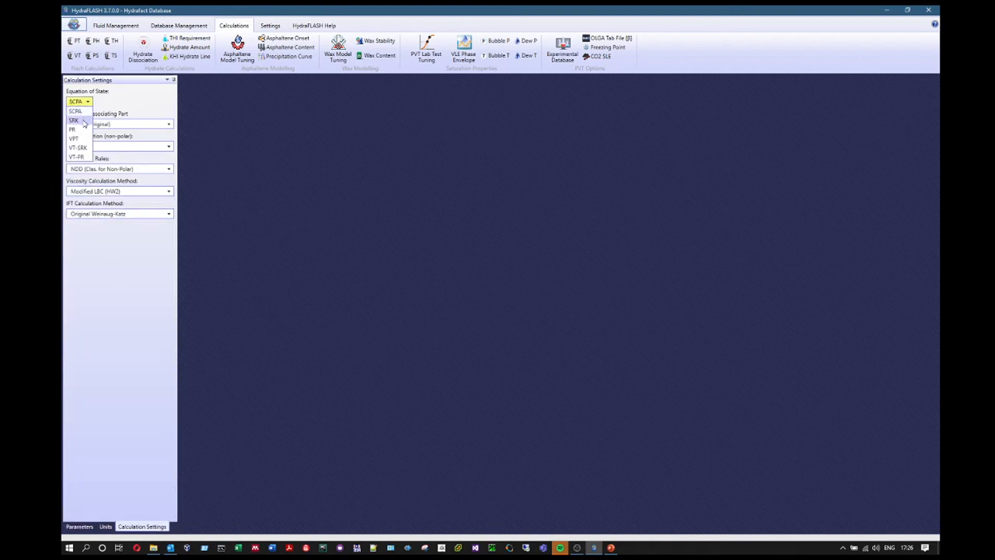
click(85, 122)
click(80, 526)
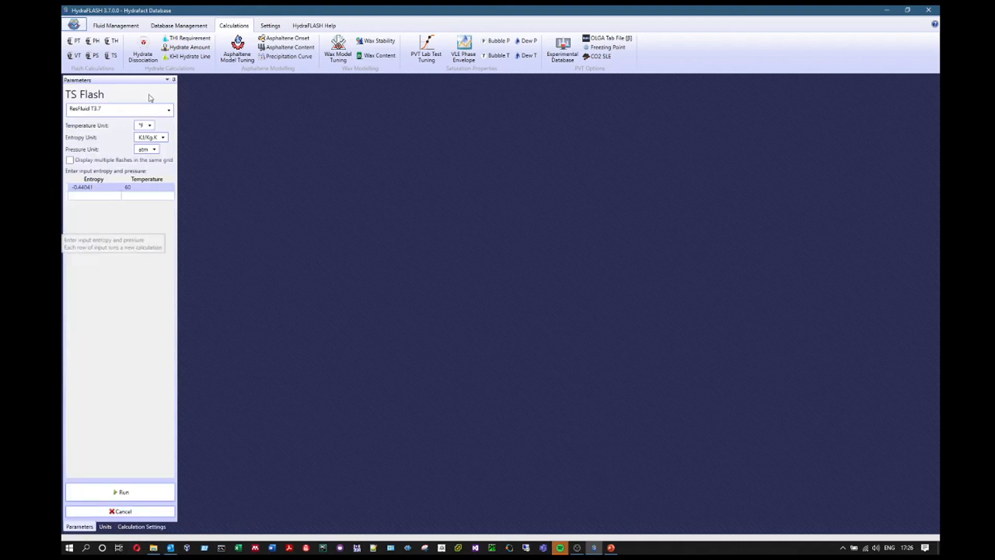
- Run a PT flash for ResFluid T3.7 at 60 °F and 49.346 atm and review the phase results
click(73, 40)
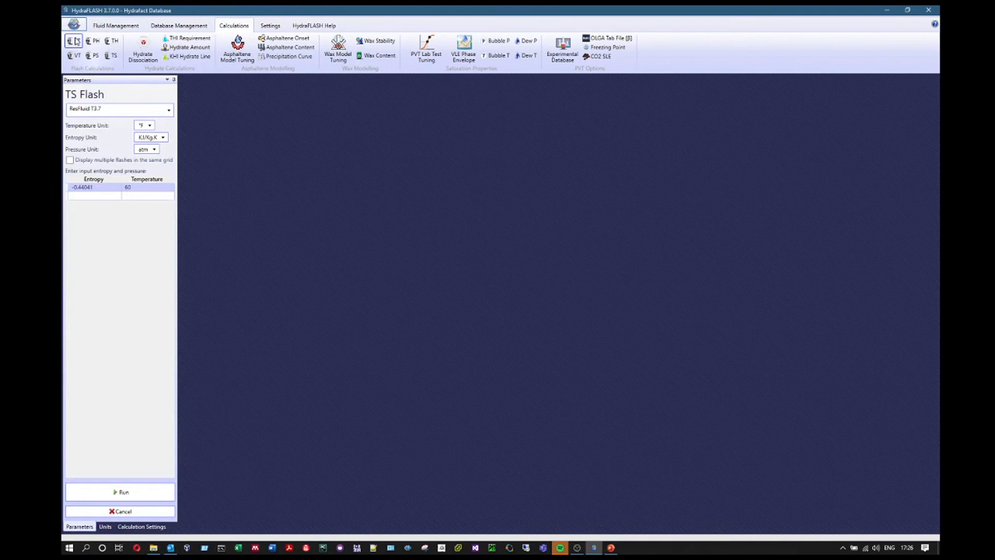
click(104, 177)
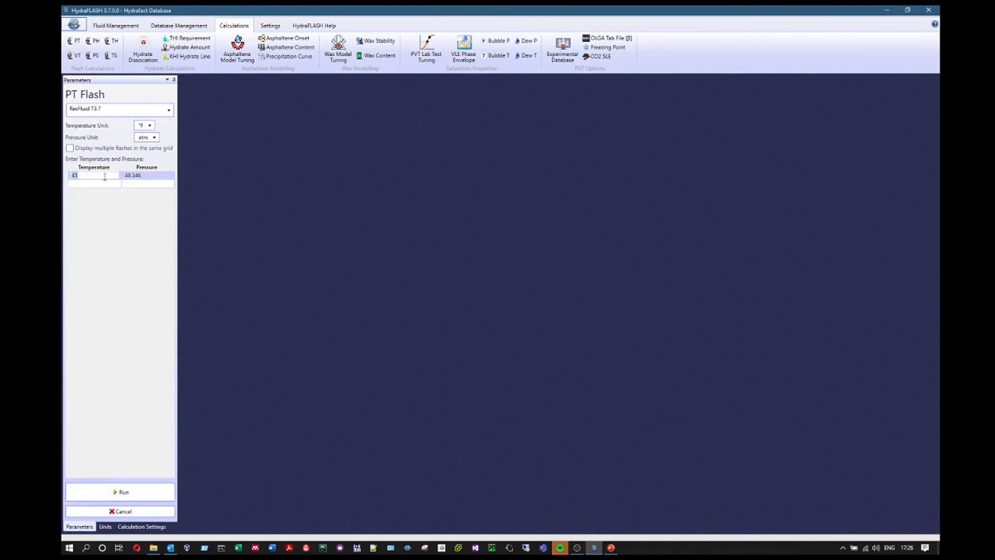
text(0)
click(131, 492)
scroll(471, 351, down, 6)
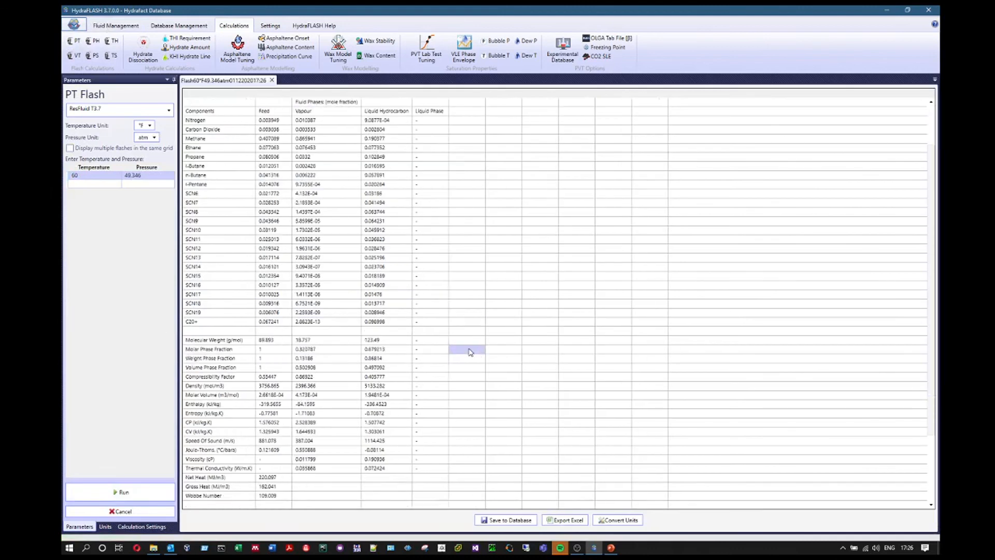
scroll(404, 448, up, 6)
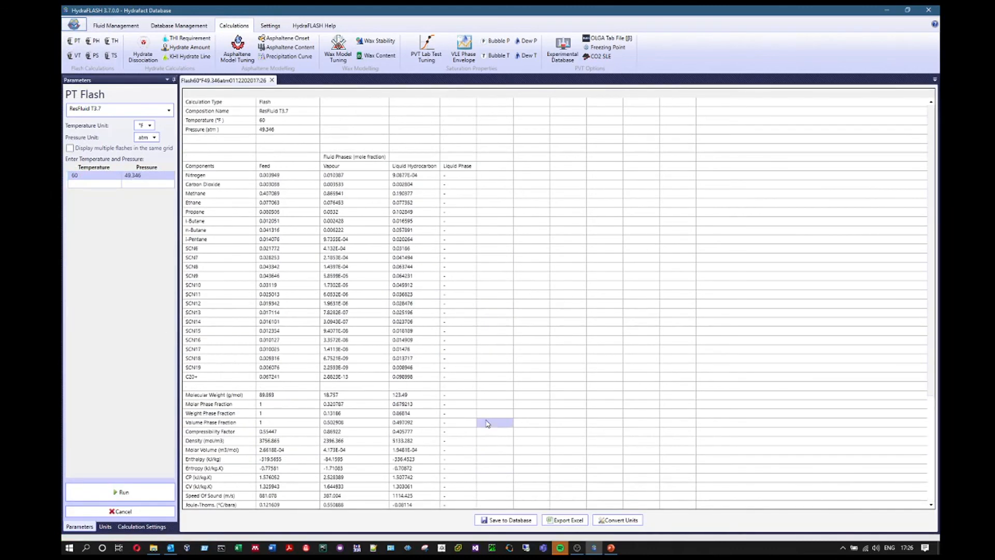
- Change the equation of state to PR, rerun the PT flash at the same conditions, and close its result
click(144, 526)
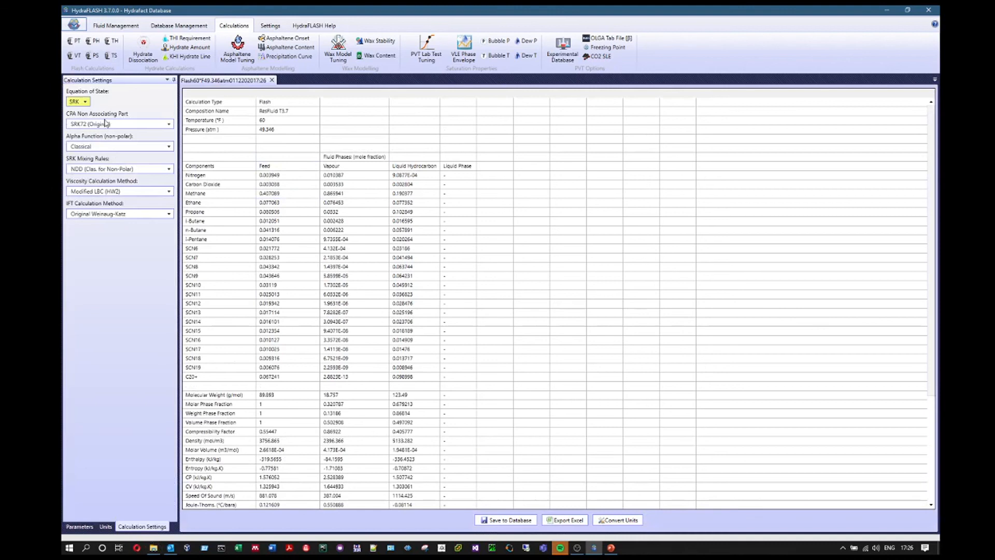
click(84, 103)
click(83, 139)
click(80, 526)
click(118, 497)
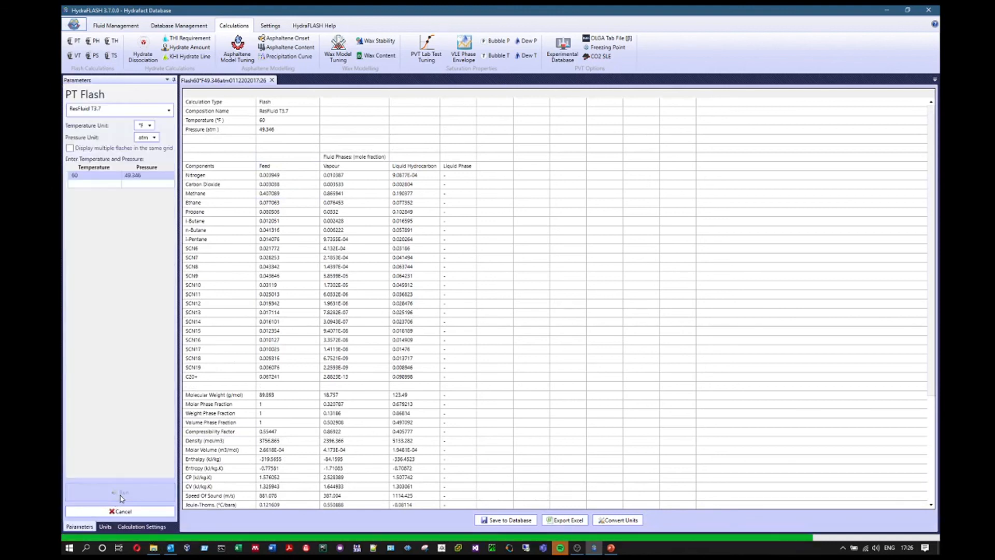
click(542, 250)
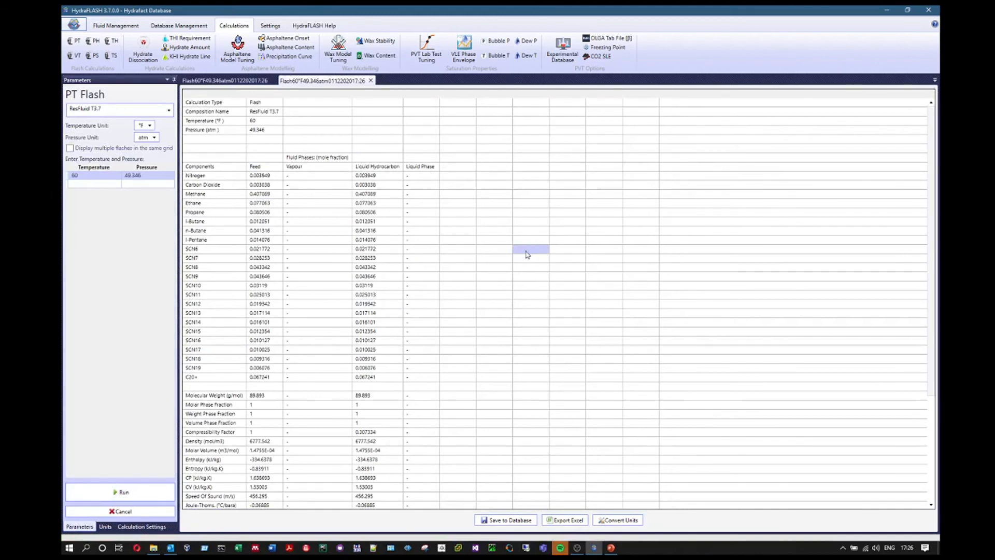
click(370, 80)
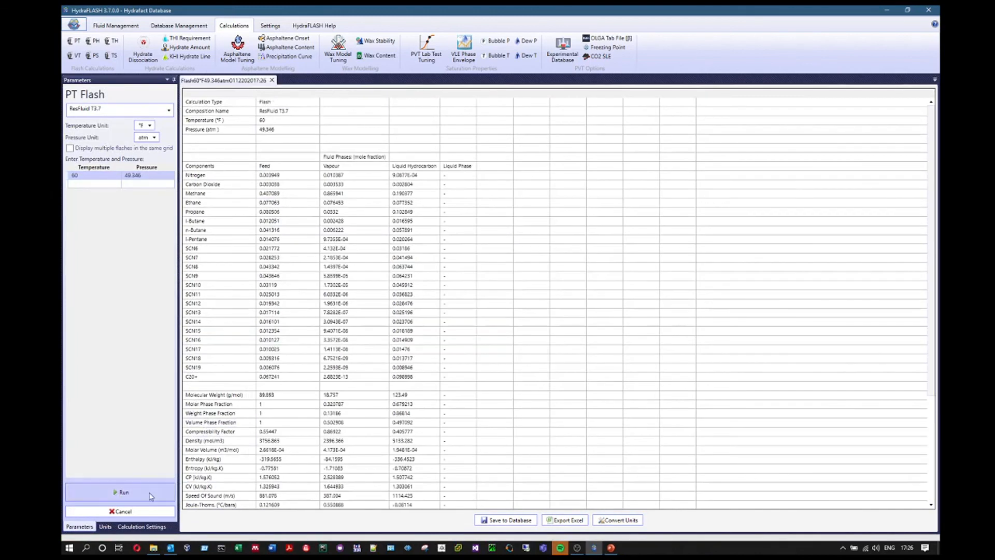
- Set the equation of state back to SCPA and return to the PT flash parameters
click(133, 525)
click(80, 102)
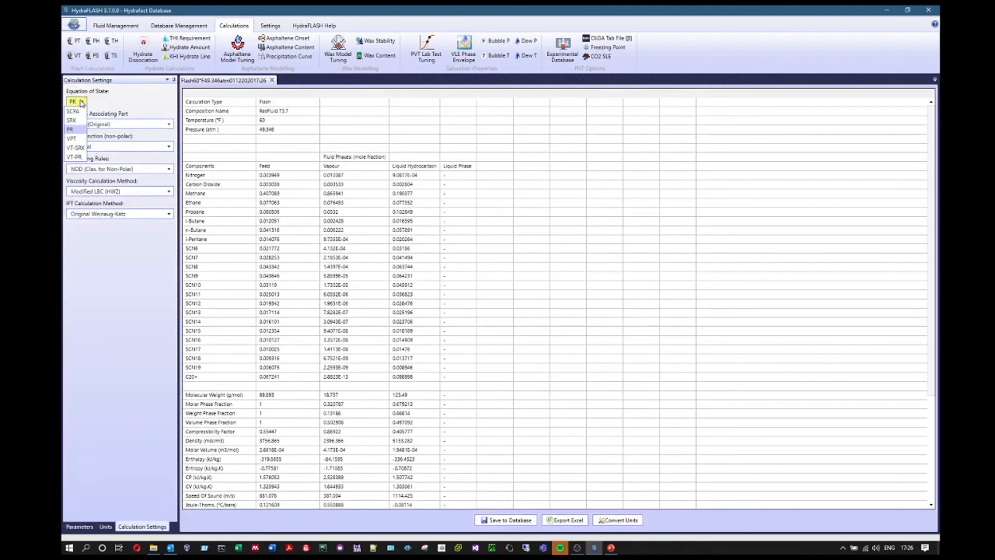
click(73, 111)
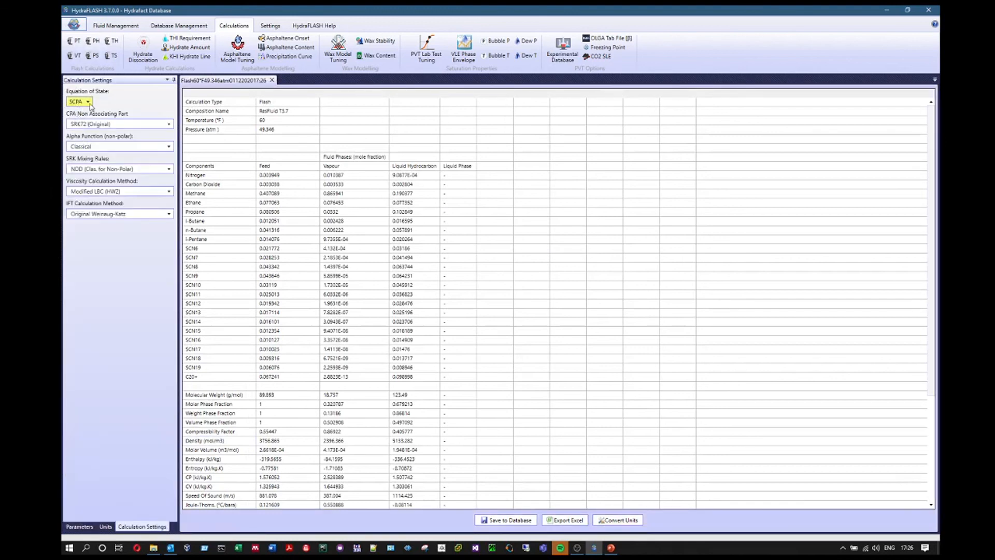
click(81, 526)
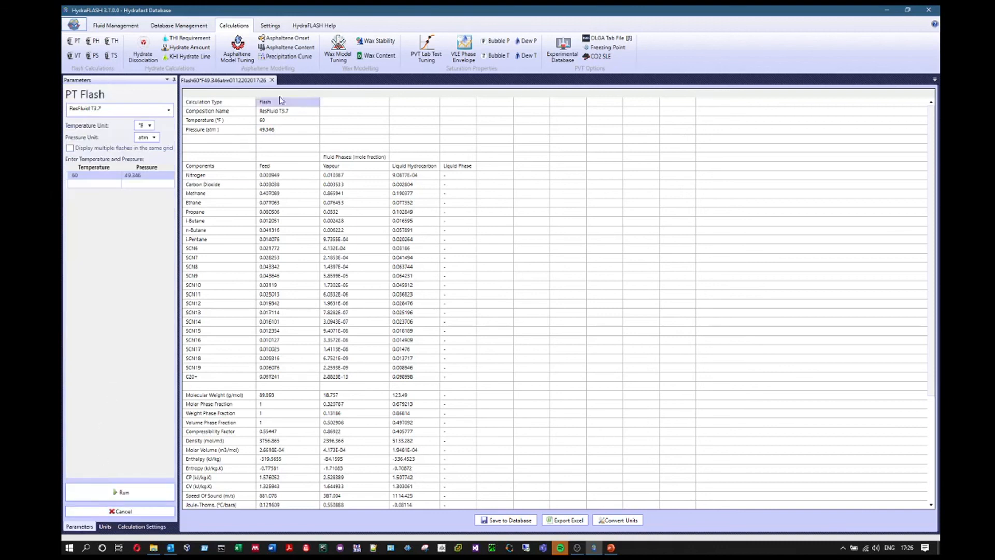
- Close the SRK result, then run the PT flash with SCPA at 60 °F and 49.346 atm and close its result
click(271, 81)
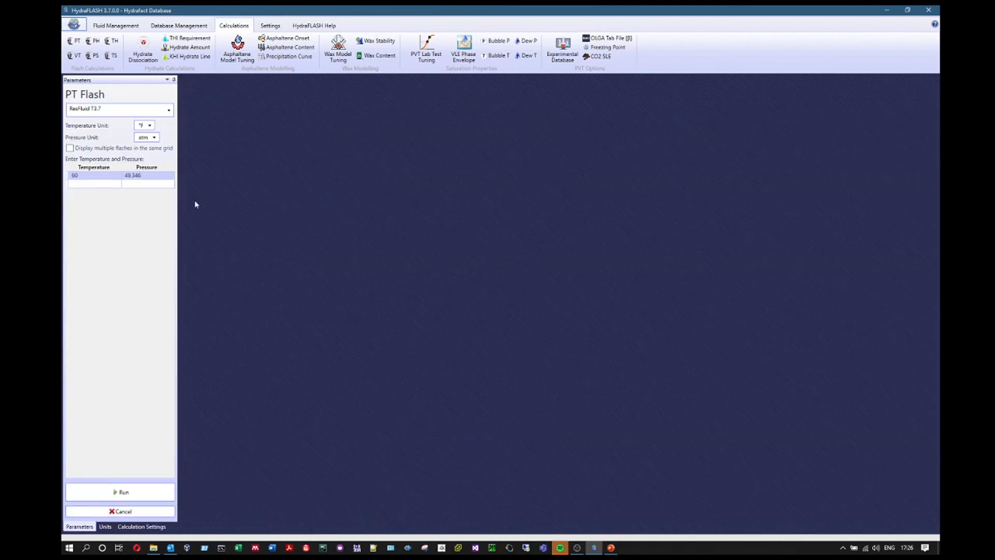
click(145, 496)
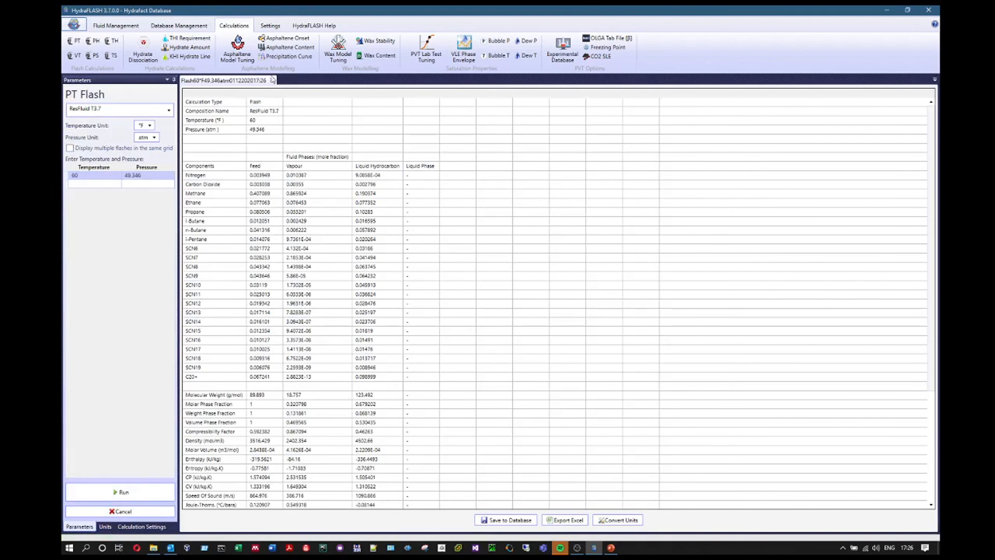
click(272, 81)
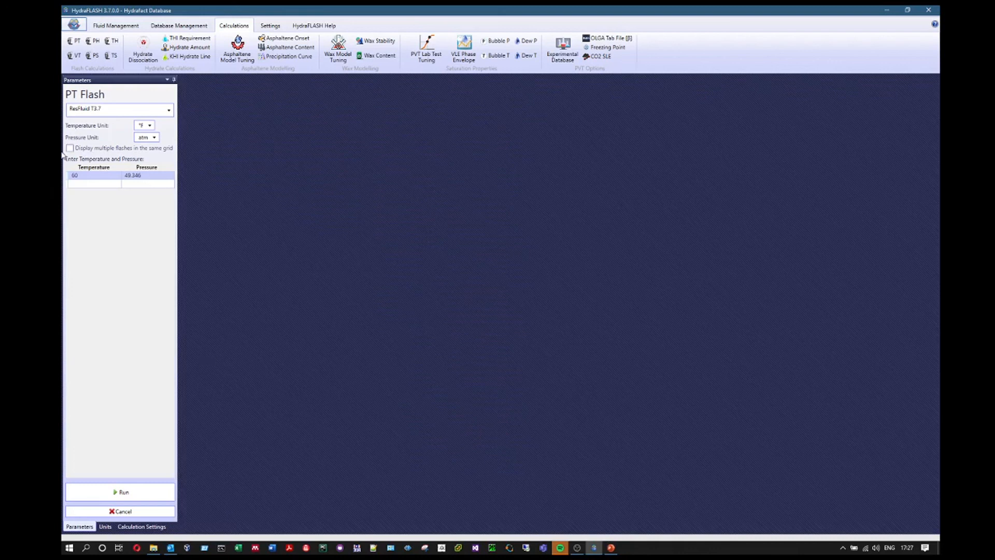
- Enable displaying multiple flashes in the same grid, run the PT flash, and review the full result row
click(95, 150)
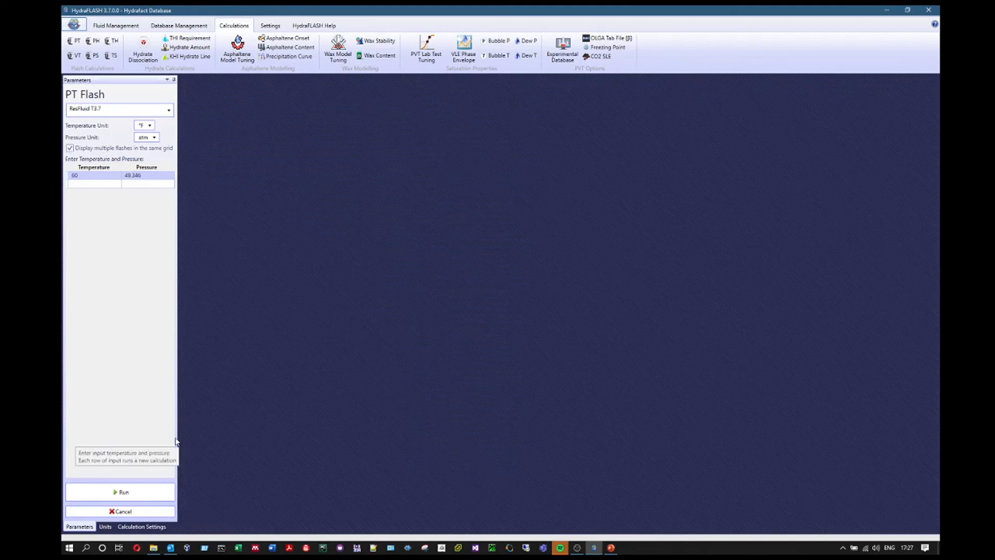
click(118, 493)
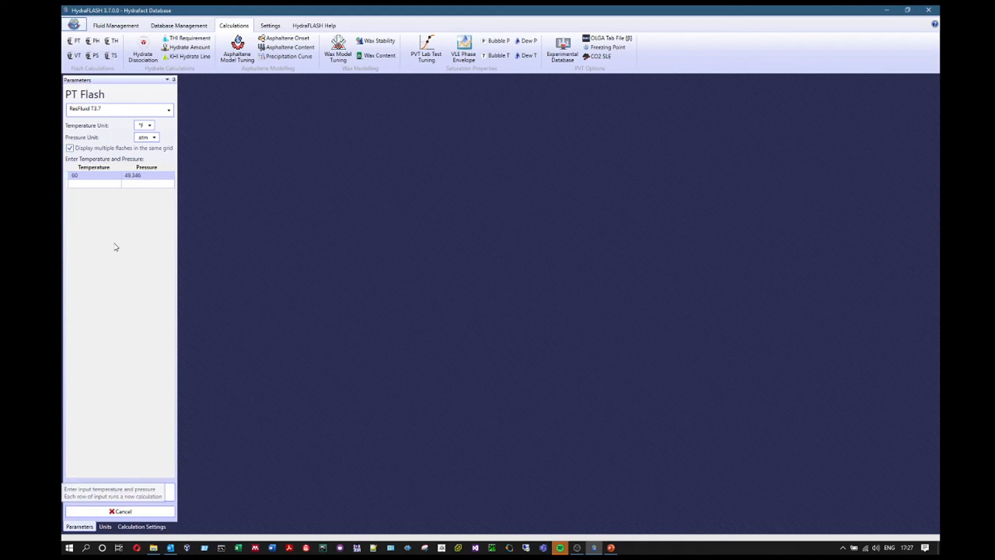
click(86, 184)
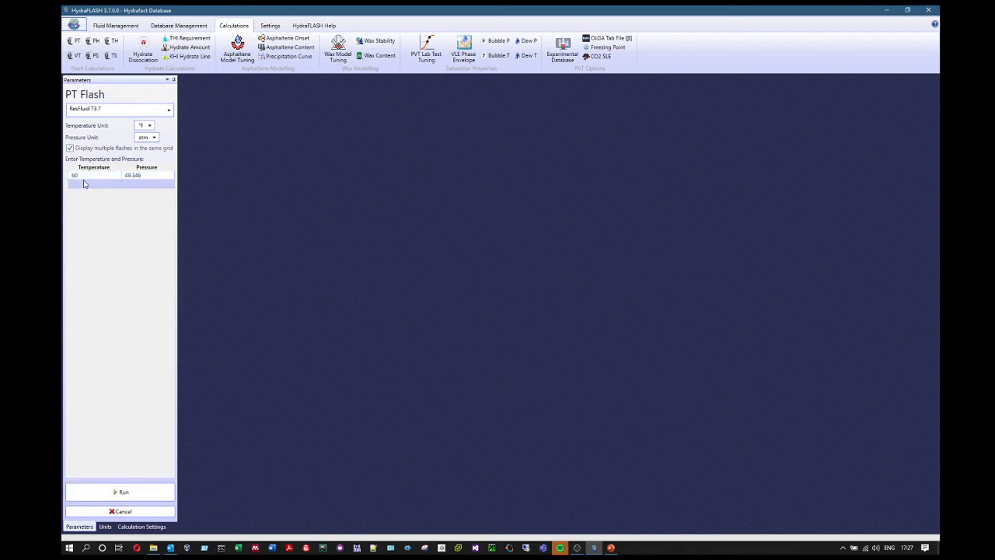
click(136, 492)
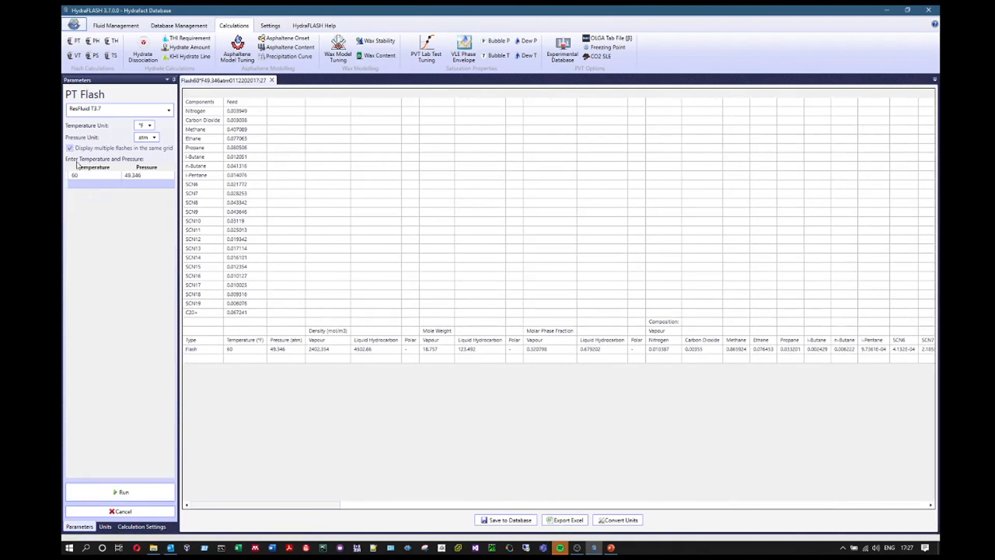
click(192, 350)
drag(193, 354, 917, 356)
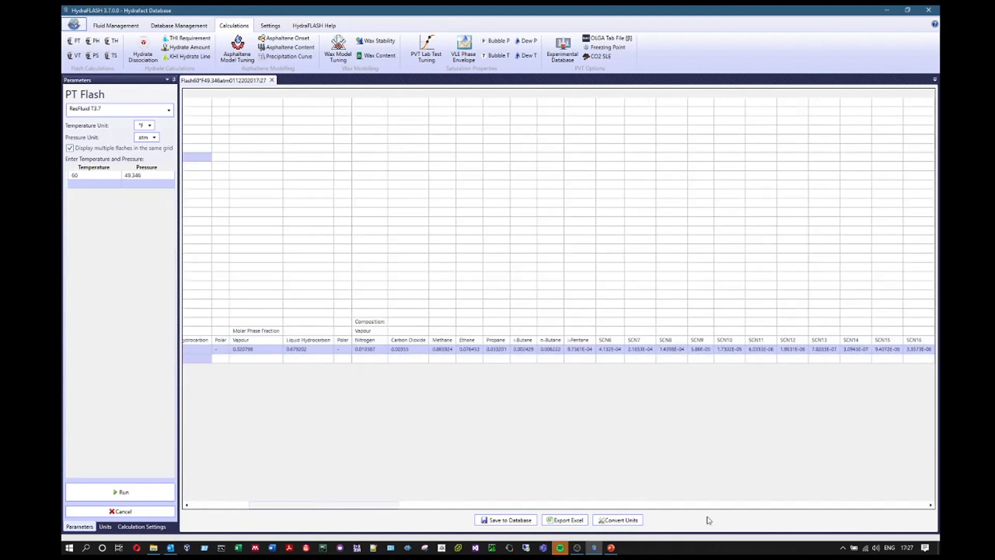
drag(370, 509, 206, 501)
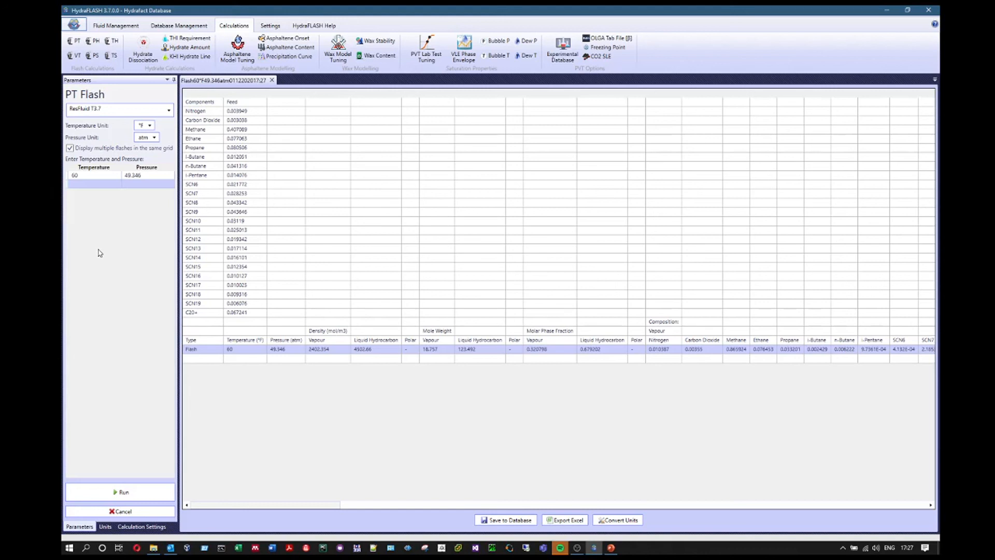
- Close the grid result and set the pressure of the 60 °F input row to 1 atm
click(149, 176)
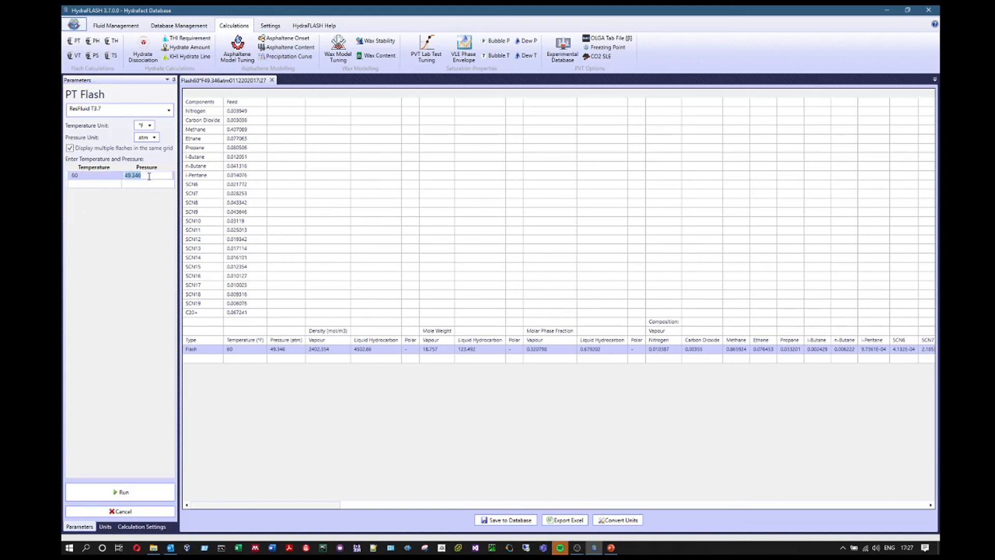
click(271, 80)
click(158, 177)
text(1)
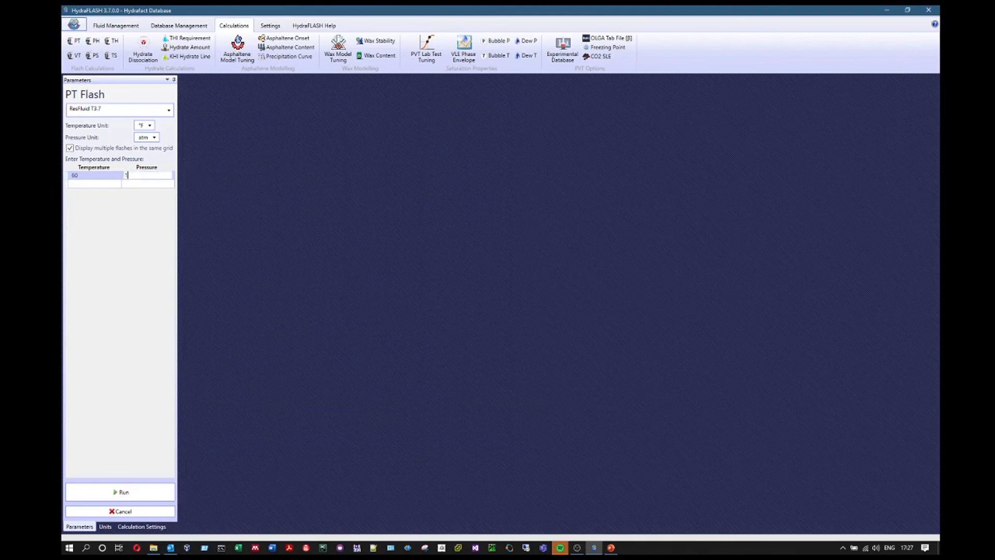
- Add four more PT flash input rows, each with a temperature of 60 °F and a pressure of 1 atm
click(91, 186)
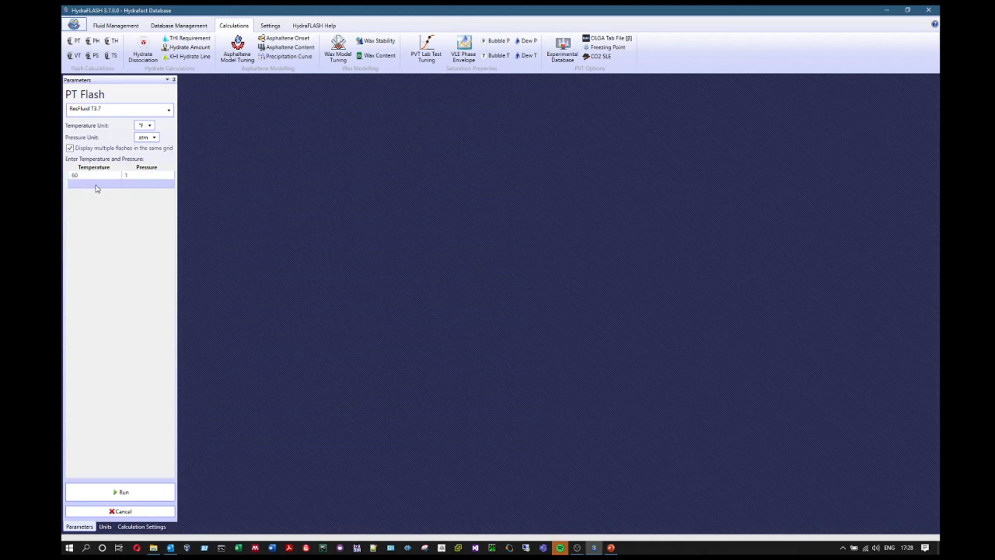
click(96, 185)
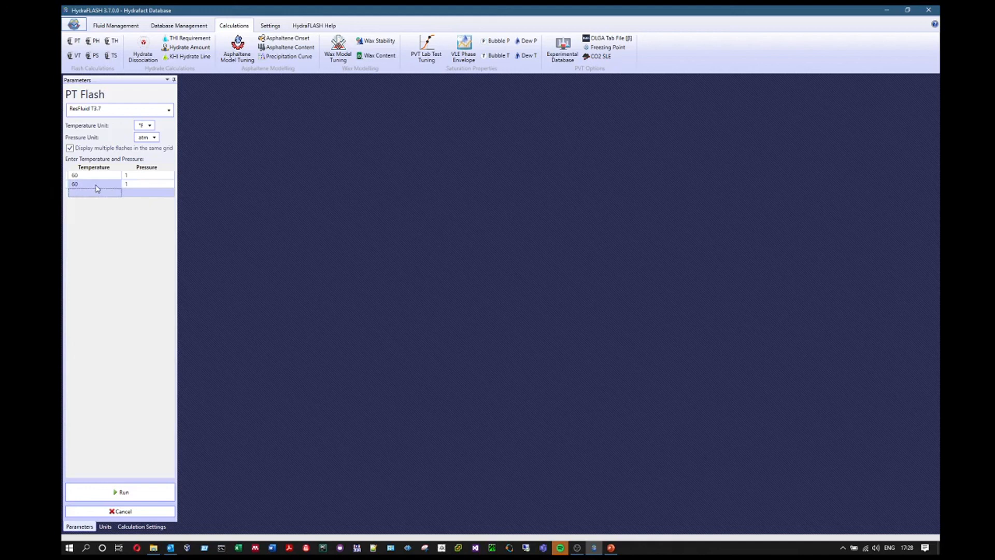
click(96, 189)
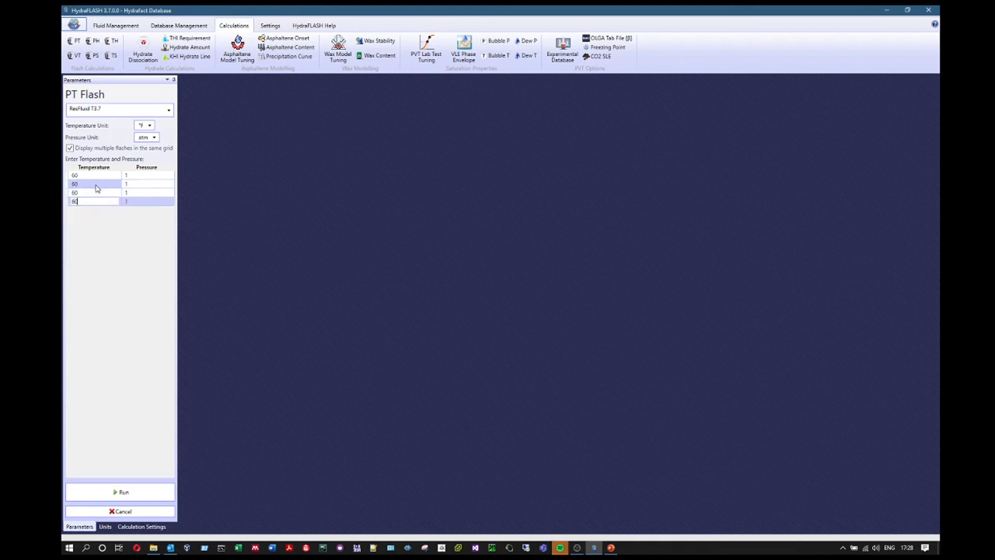
click(97, 189)
text(60)
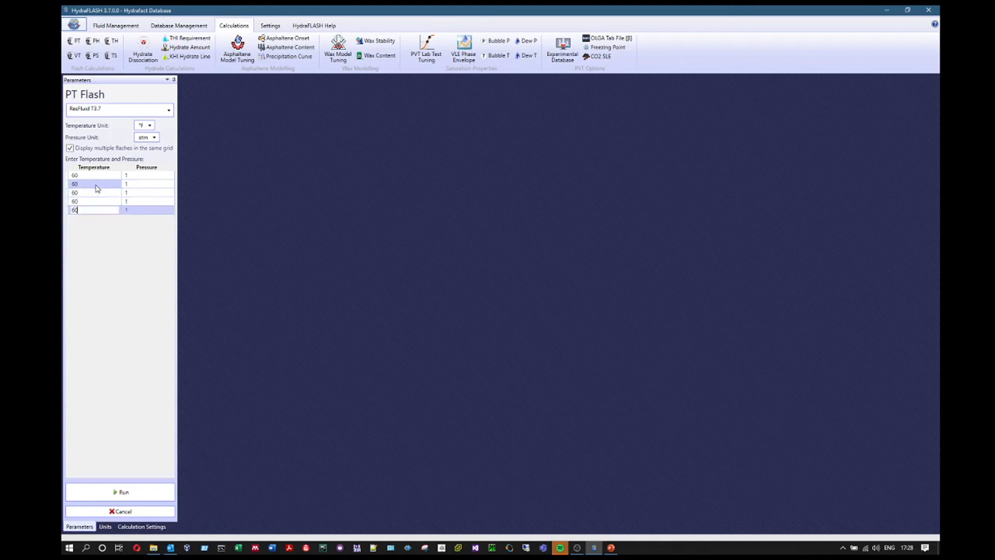
- Set the pressures of the four added rows to 5, 10, 15 and 30 atm and select all input rows
click(135, 186)
text(5)
click(138, 192)
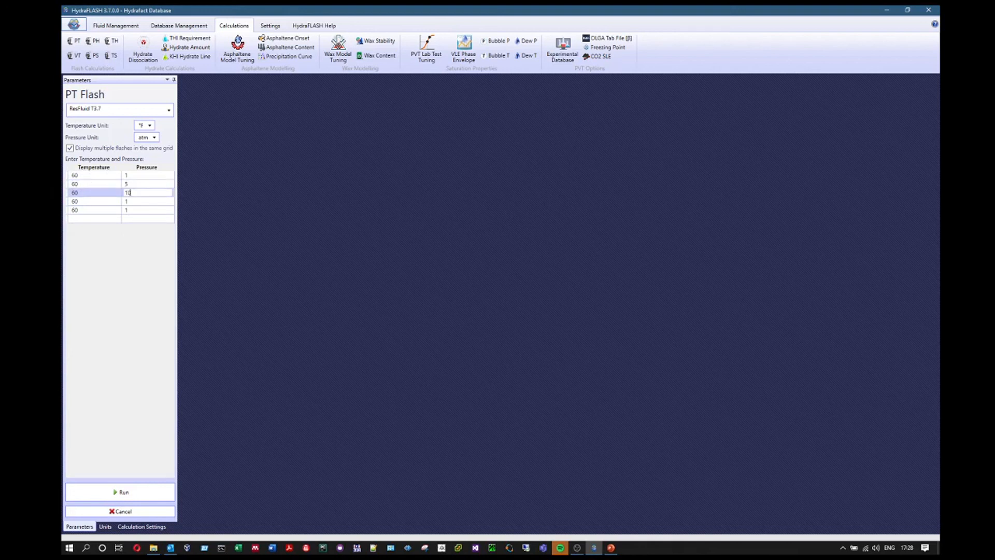
text(0)
click(146, 202)
text(5)
click(146, 211)
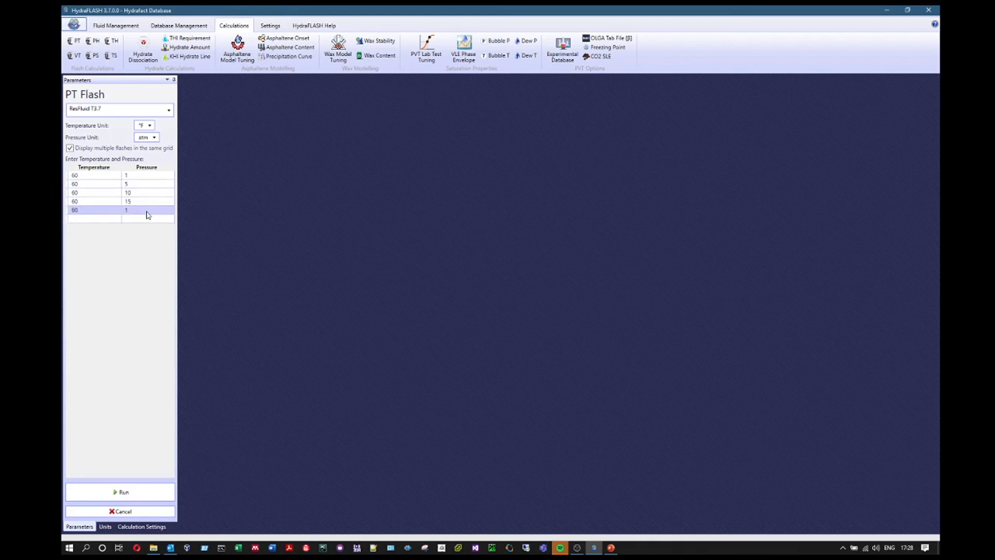
text(30)
drag(101, 181, 167, 214)
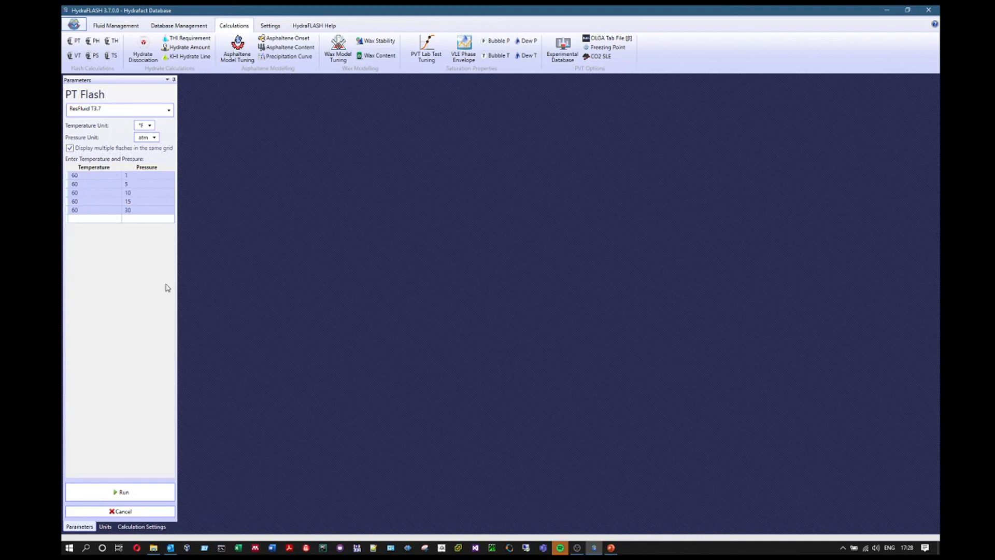
- Run the five PT flashes into one shared grid and review their result rows from density through the enthalpy columns
click(123, 492)
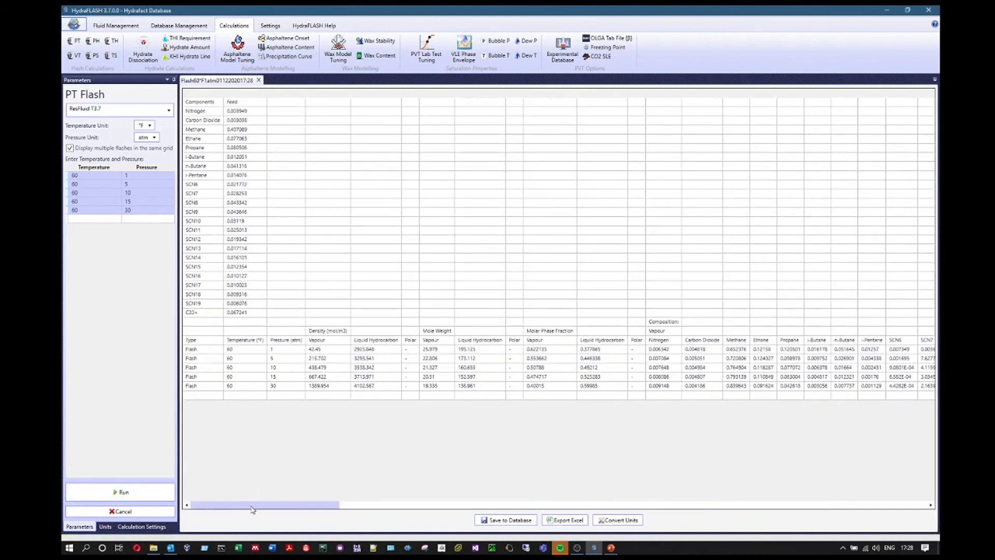
drag(191, 349, 596, 387)
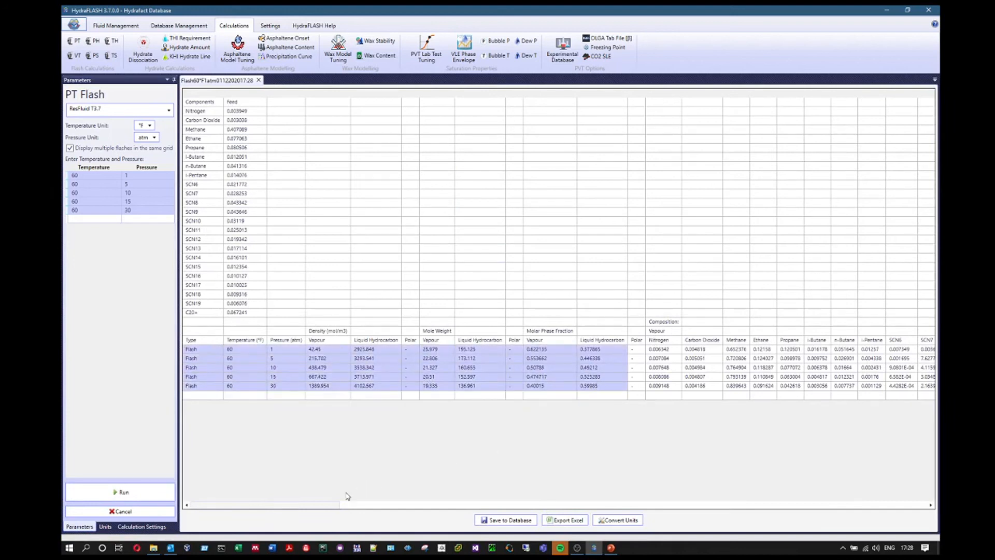
drag(316, 505, 788, 504)
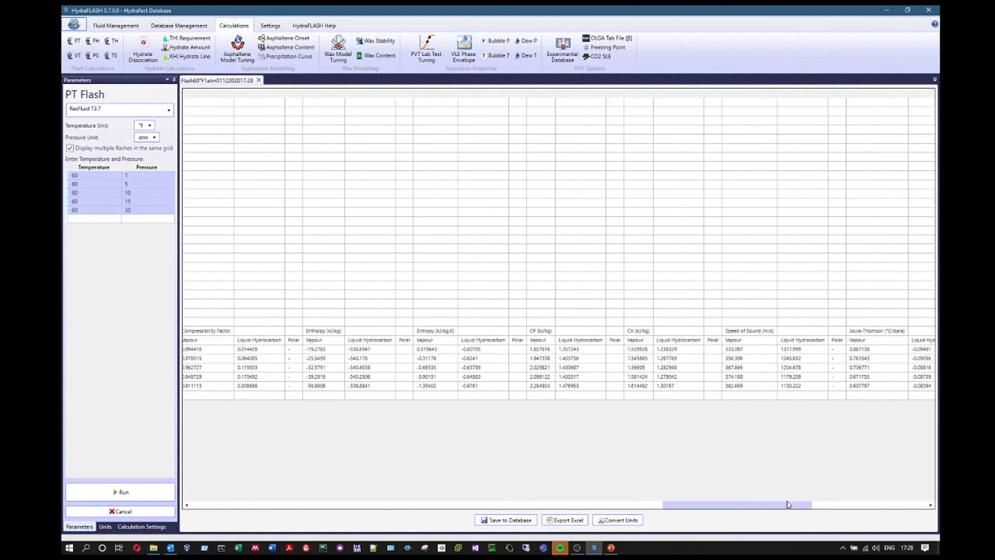
drag(322, 349, 337, 386)
drag(366, 355, 376, 388)
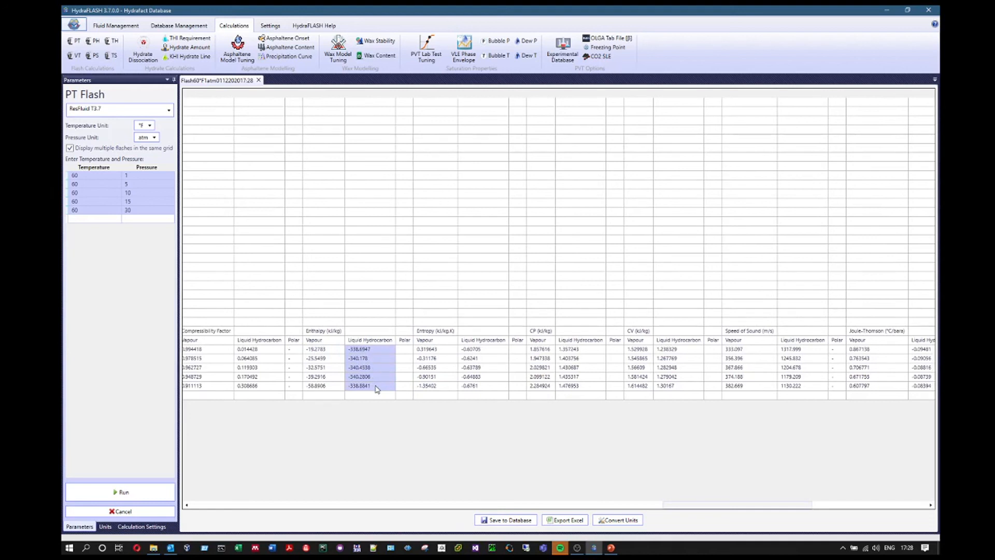
- Examine the liquid compressibility factor, liquid entropy and vapour CP results of the five flashes in the shared grid
mouse_move(746, 507)
mouse_down()
mouse_move(236, 512)
mouse_move(729, 499)
mouse_up()
drag(518, 349, 518, 387)
click(762, 367)
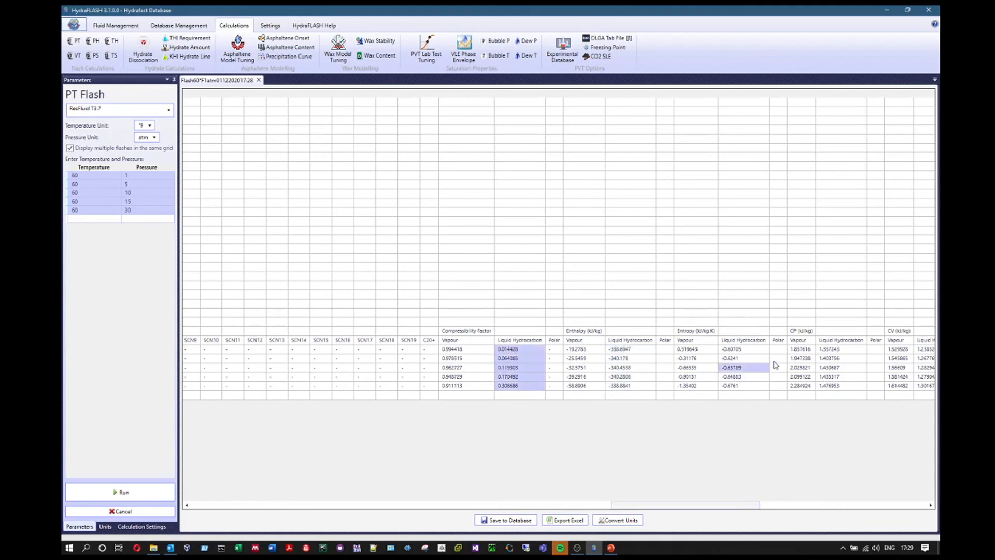
drag(805, 343, 814, 387)
drag(708, 508, 213, 497)
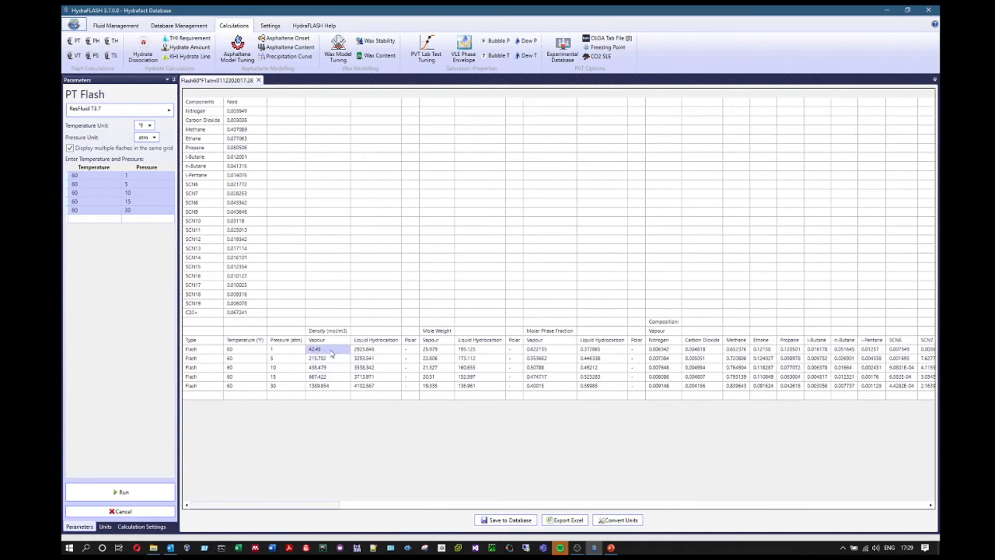
- Disable displaying multiple flashes in the same grid, close the grid result, and run all five PT flashes as separate results
click(70, 149)
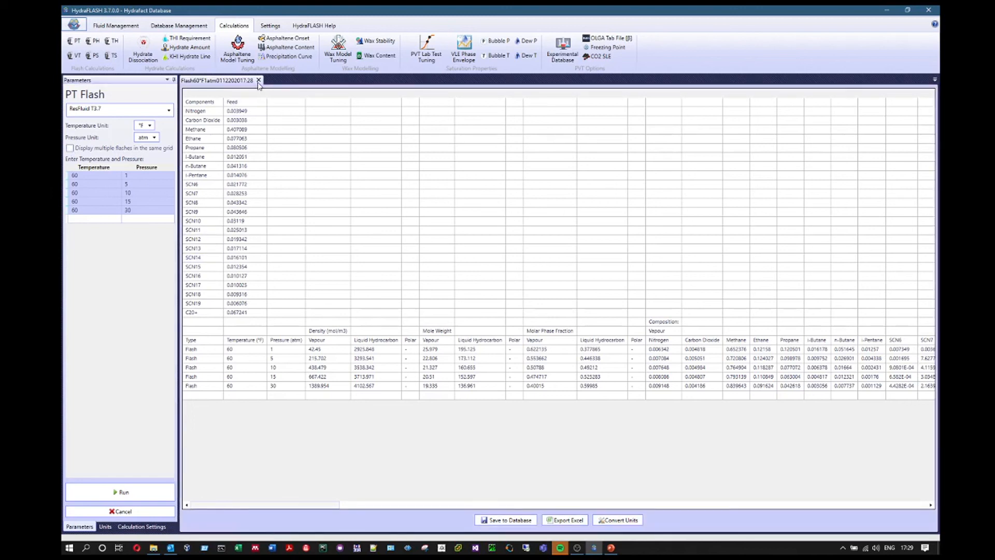
click(258, 80)
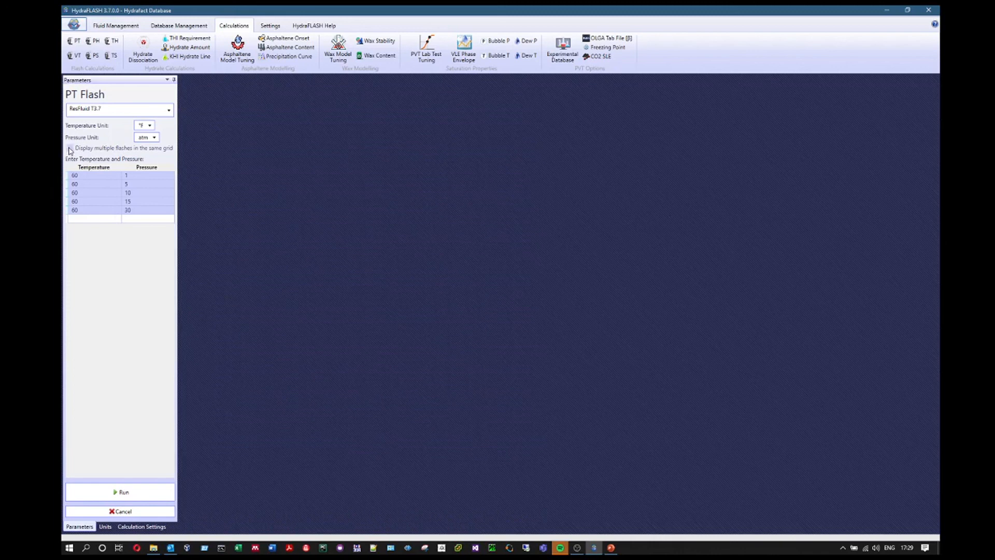
click(106, 187)
drag(105, 175, 146, 213)
click(124, 492)
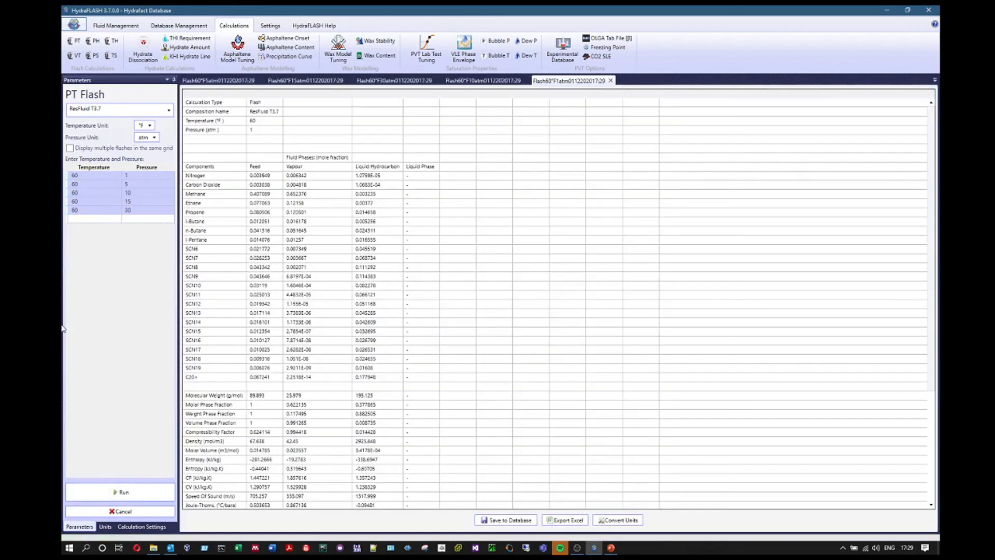
- Look through the separate 60 °F flash results for the pressures of 1, 5, 10, 15 and 30 atm
click(381, 83)
click(320, 81)
click(217, 81)
click(589, 82)
click(481, 82)
click(406, 83)
click(294, 83)
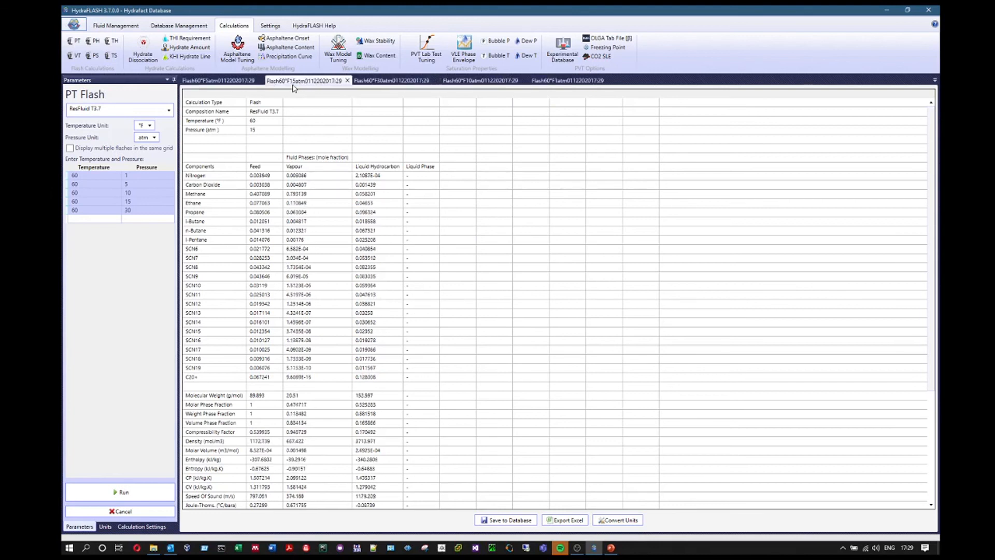
click(248, 83)
- Enable displaying multiple flashes in the same grid again and rerun the five PT flashes
click(99, 148)
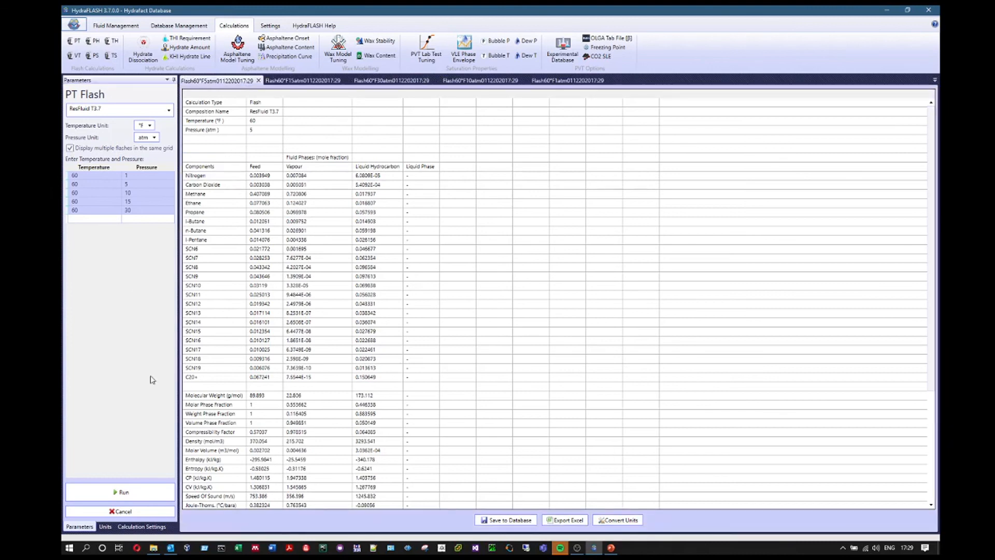
click(122, 492)
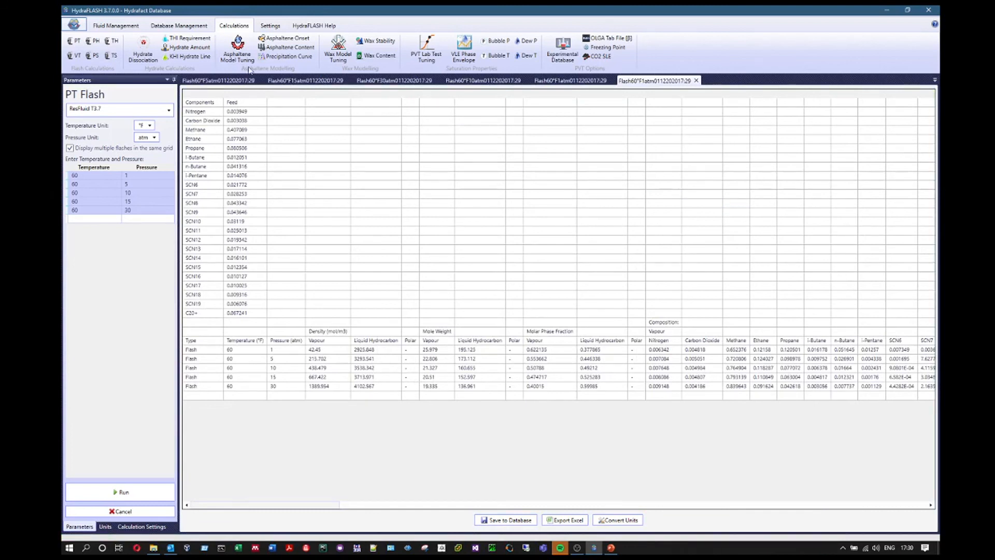
- View the PH, TH, TS and PS flash setups in turn, and enable the same-grid display option for the PS flash
click(89, 44)
click(111, 41)
click(110, 55)
click(93, 55)
click(70, 160)
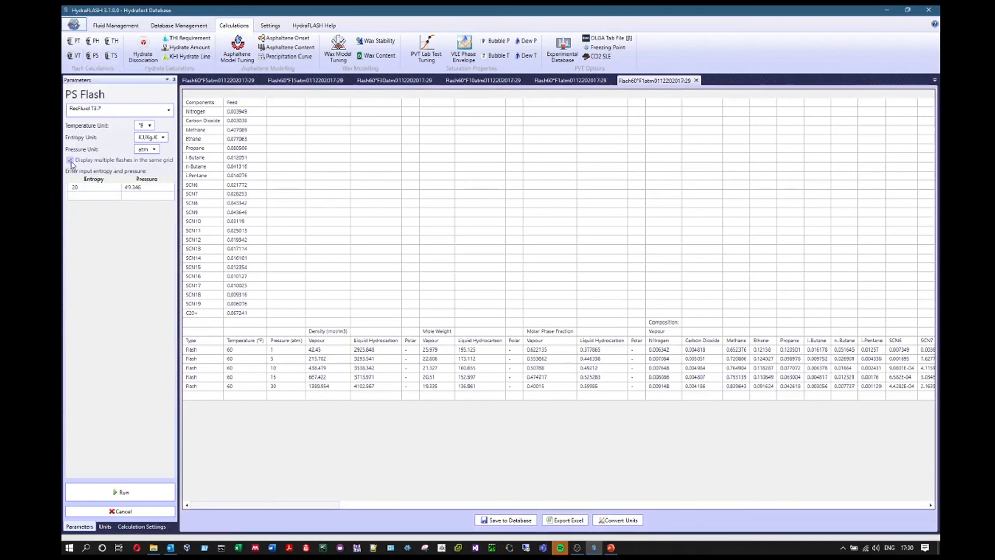